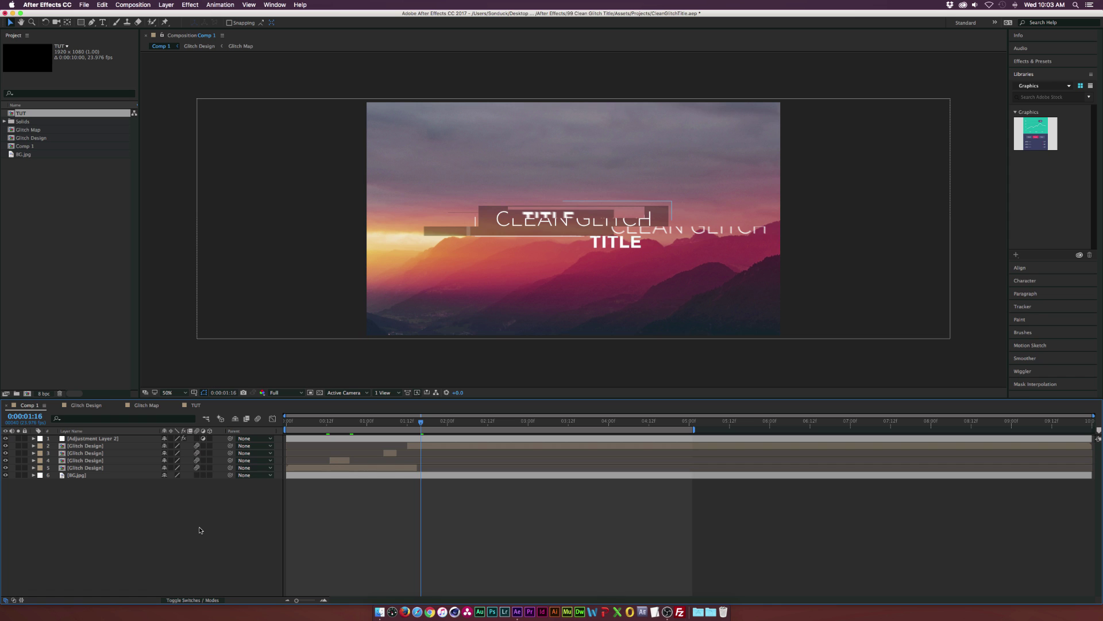
Step: Open the TUT composition and add a "Clean Glitch" text layer near the middle of the frame
{"action": "left_click", "coordinate": [196, 405]}
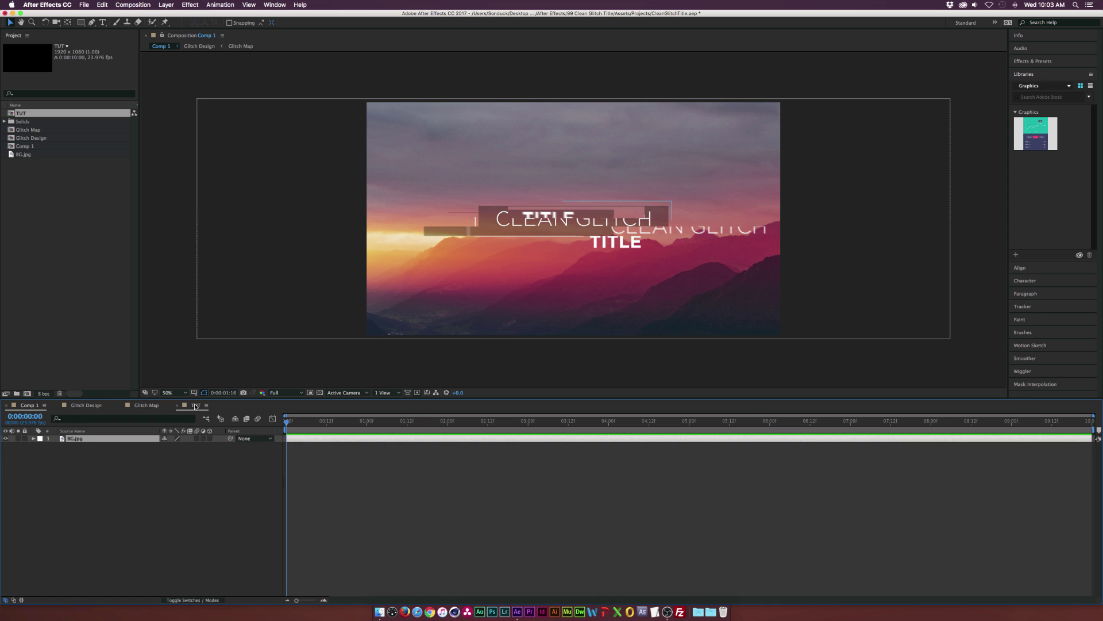
{"action": "left_click", "coordinate": [134, 484]}
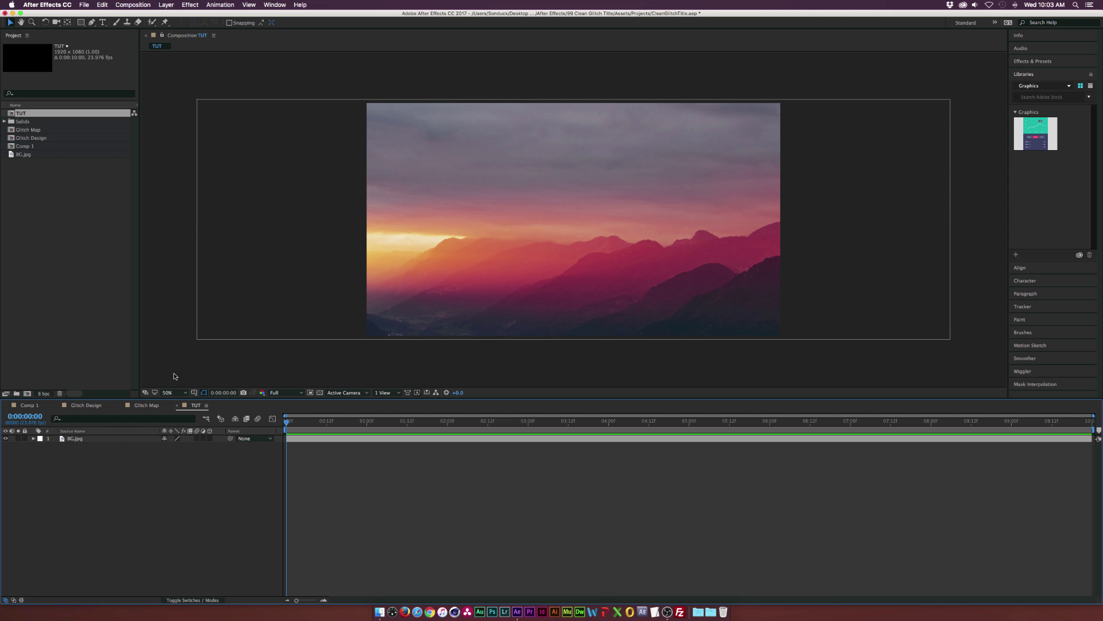
{"action": "left_click", "coordinate": [103, 23]}
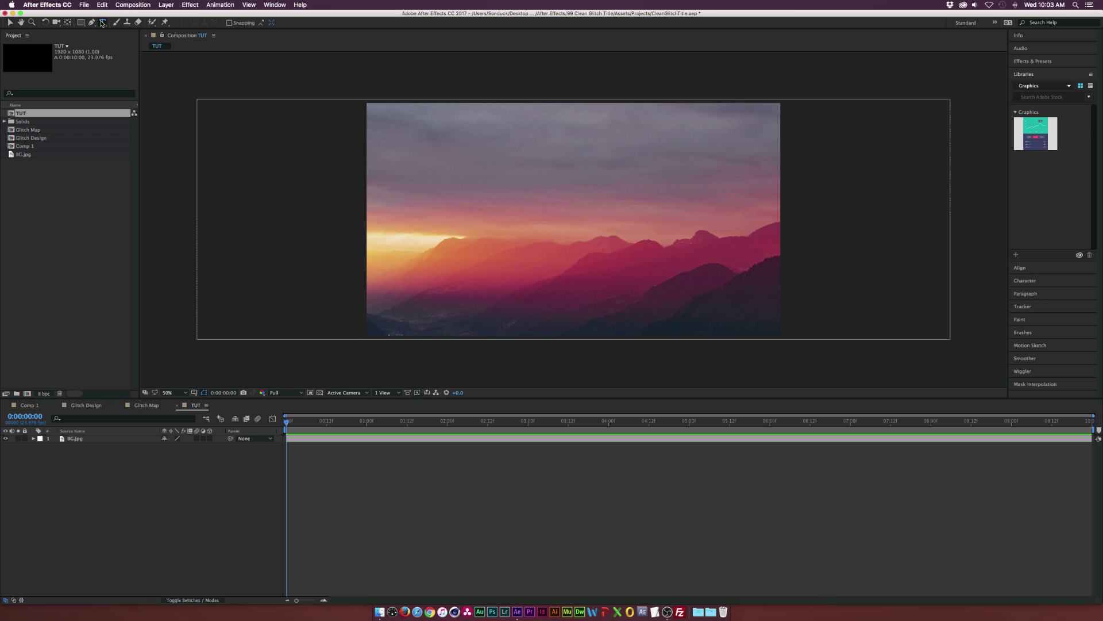
{"action": "left_click", "coordinate": [572, 211]}
{"action": "type", "text": "C"}
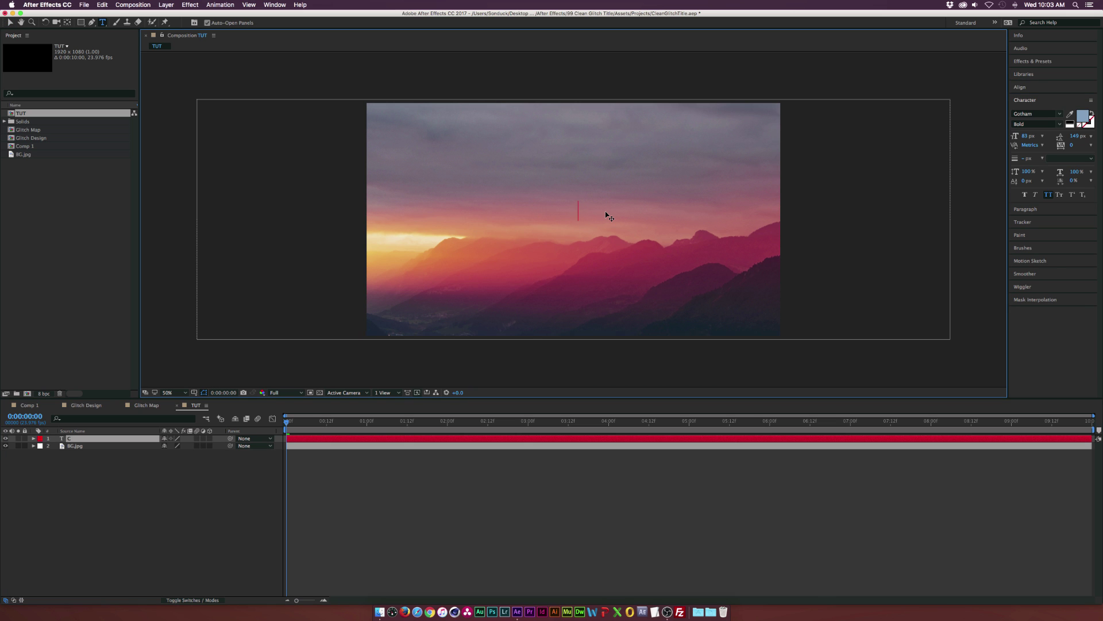
{"action": "type", "text": "lean Glitch"}
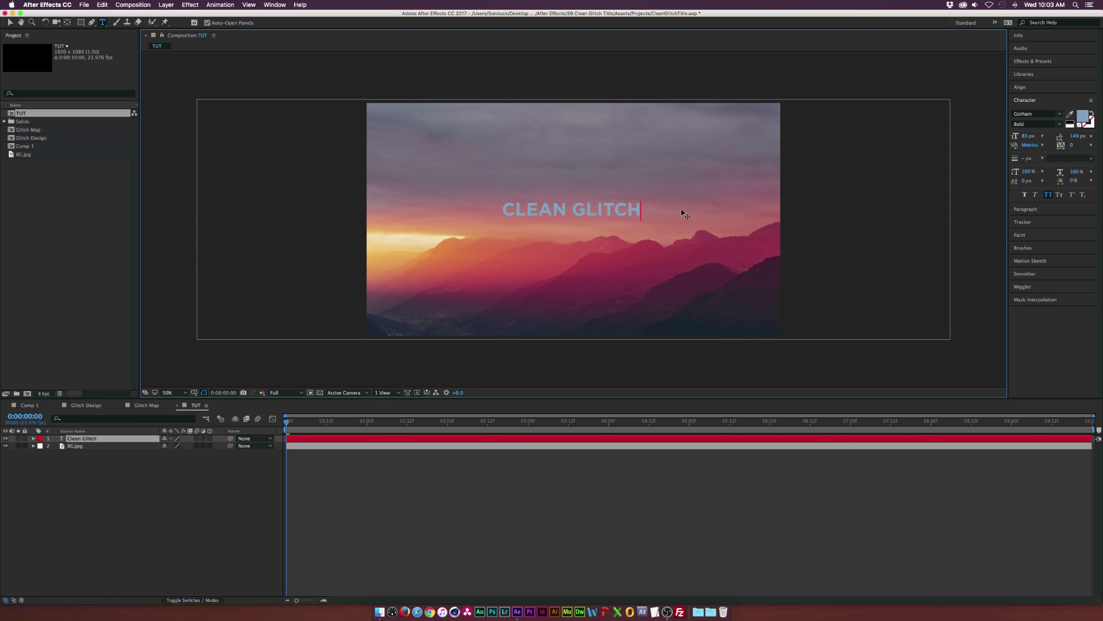
Step: Change the colour of the whole "Clean Glitch" text to white (FFFFFF)
{"action": "key", "text": "super+a"}
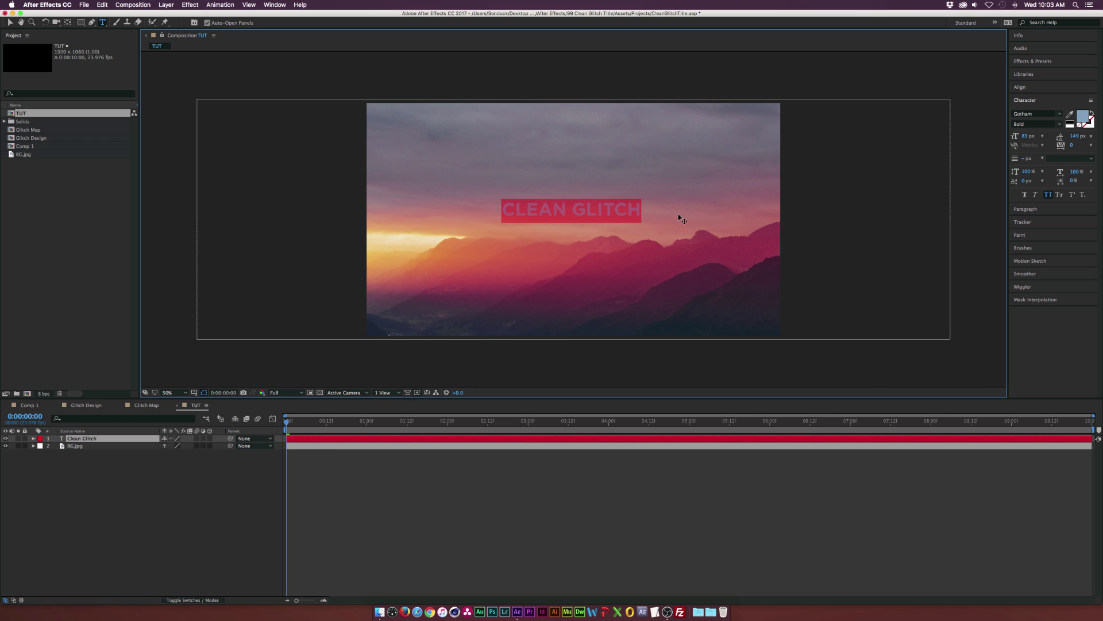
{"action": "left_click", "coordinate": [1082, 117]}
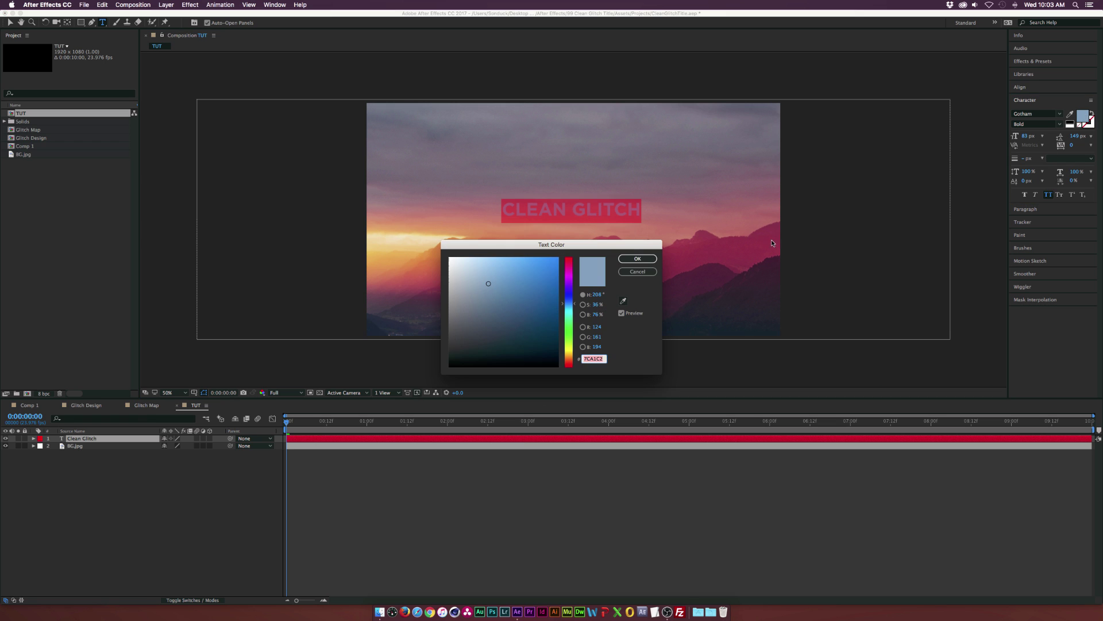
{"action": "left_click_drag", "start_coordinate": [487, 286], "coordinate": [446, 254]}
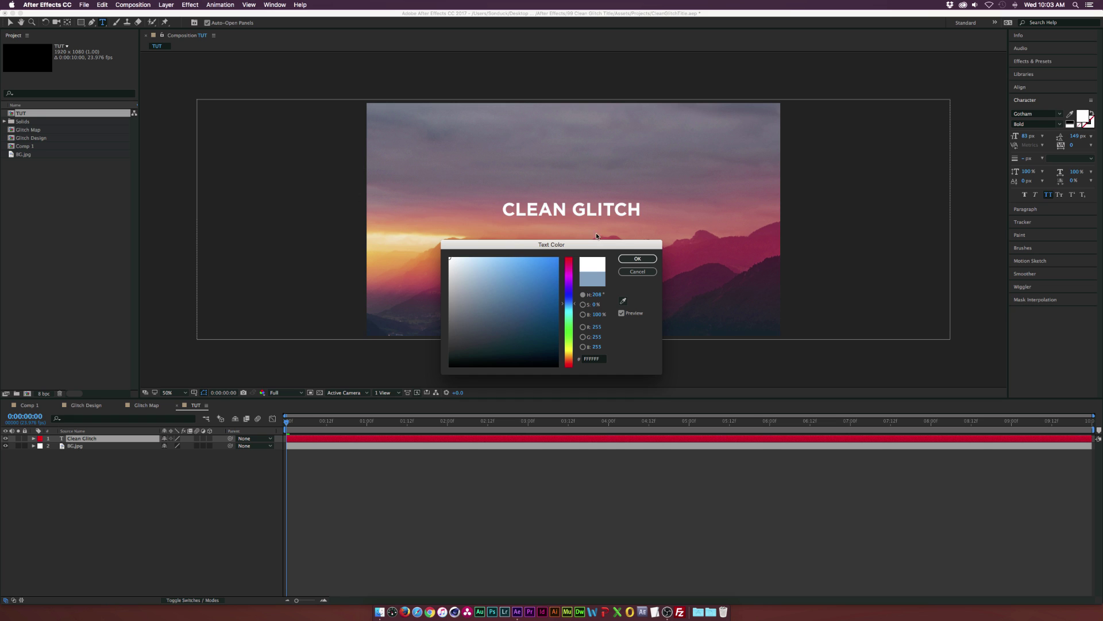
{"action": "left_click", "coordinate": [638, 259]}
{"action": "left_click", "coordinate": [9, 21]}
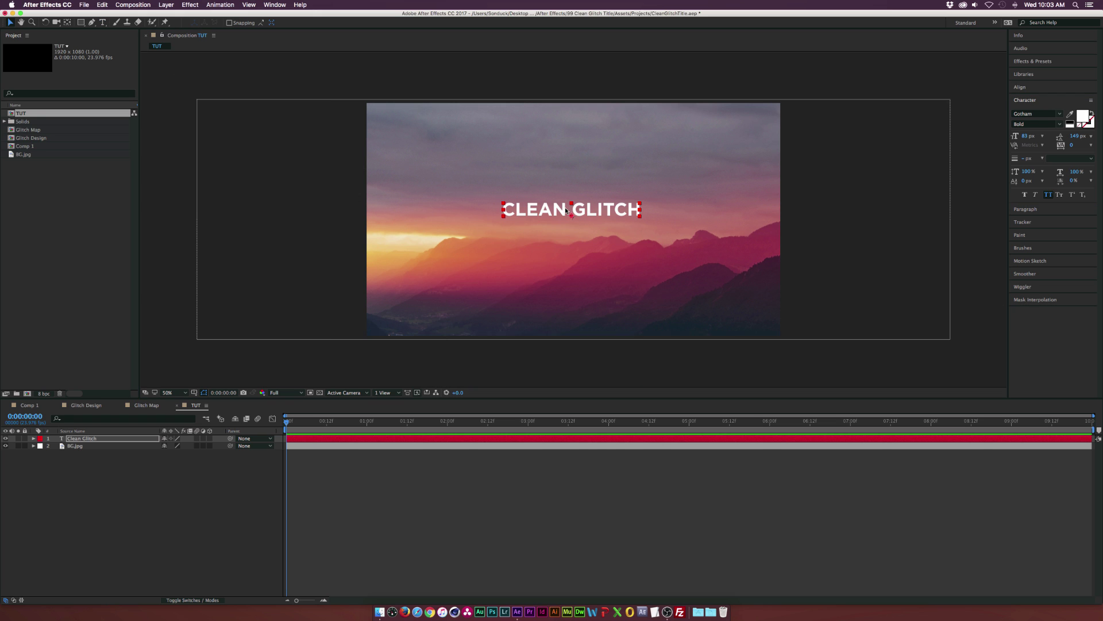
{"action": "left_click", "coordinate": [1035, 114]}
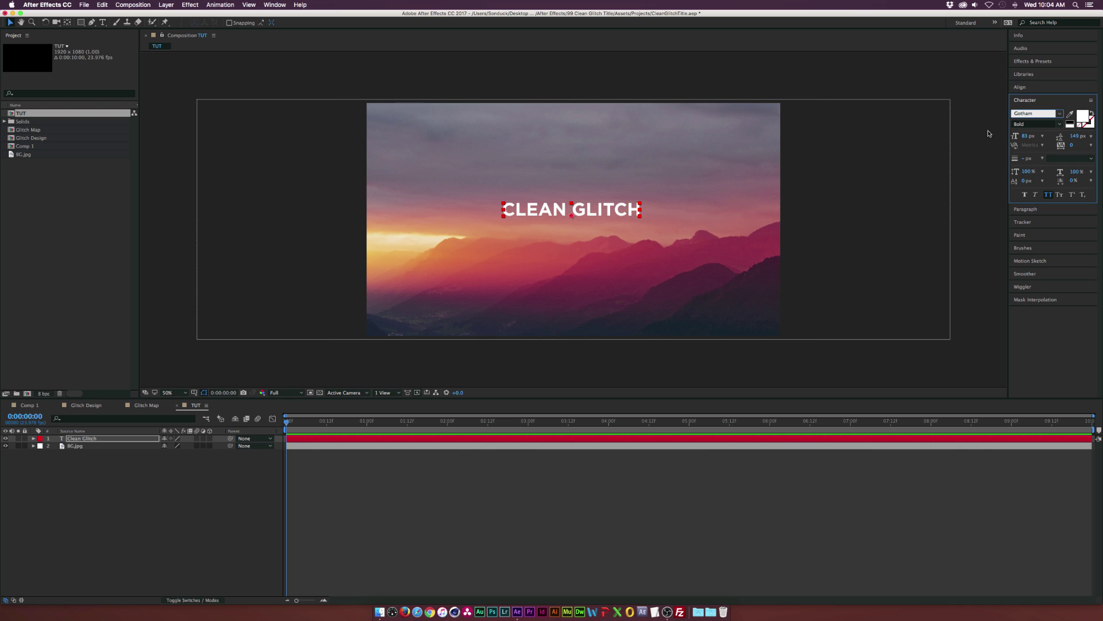
{"action": "left_click_drag", "start_coordinate": [1039, 113], "coordinate": [984, 119]}
Step: Add a second text layer reading "TITLE" and place it just beneath the right end of "Clean Glitch"
{"action": "key", "text": "super+t"}
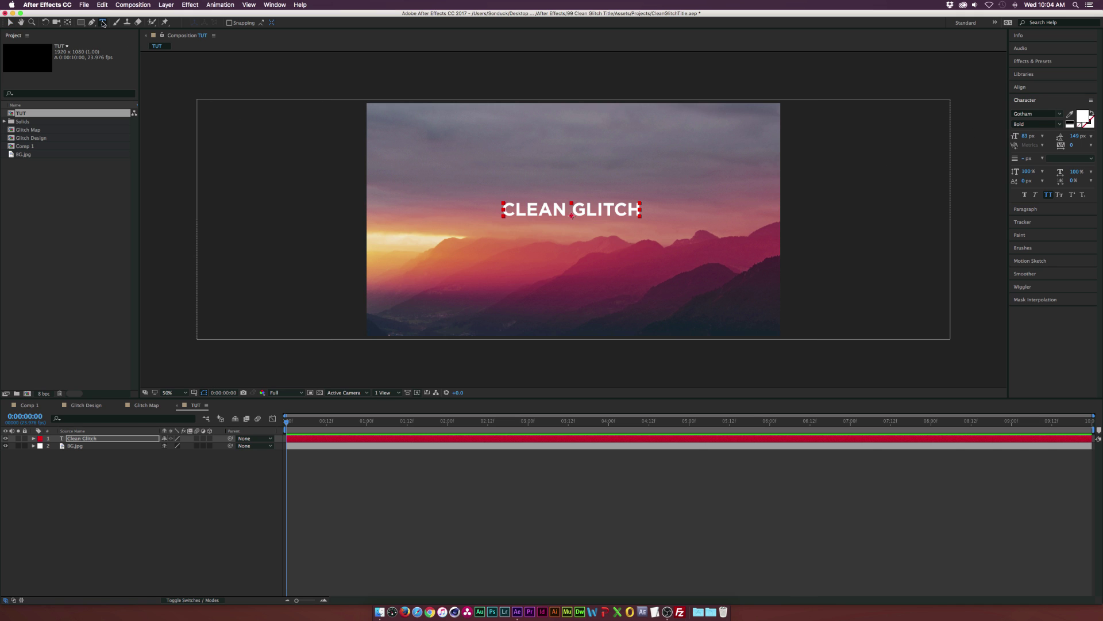
{"action": "left_click", "coordinate": [599, 247]}
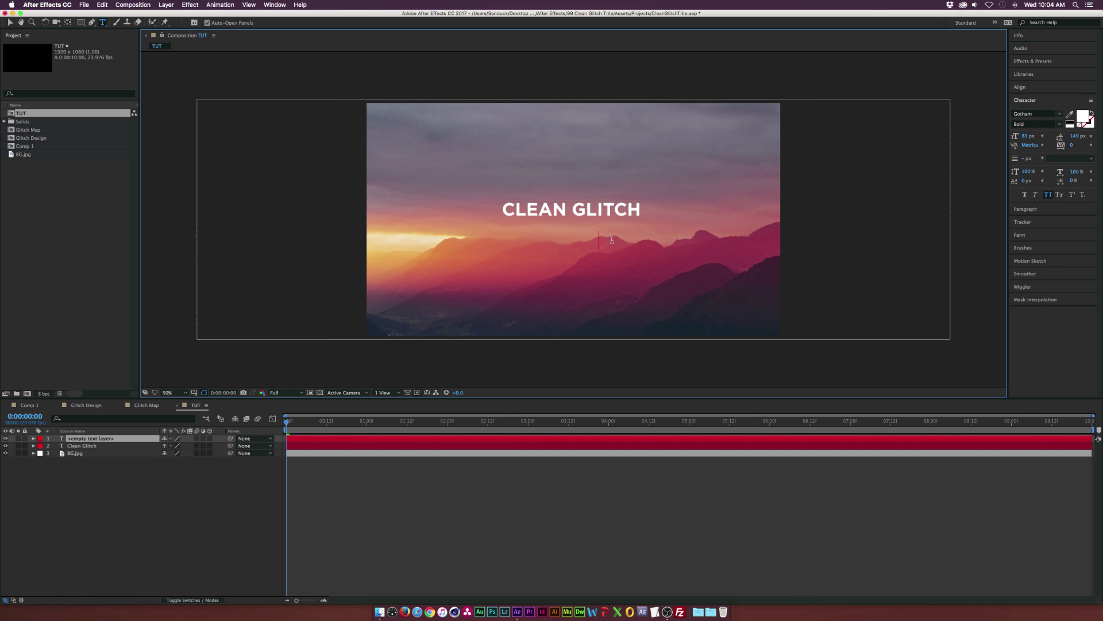
{"action": "type", "text": "TITLE"}
{"action": "key", "text": "super+a"}
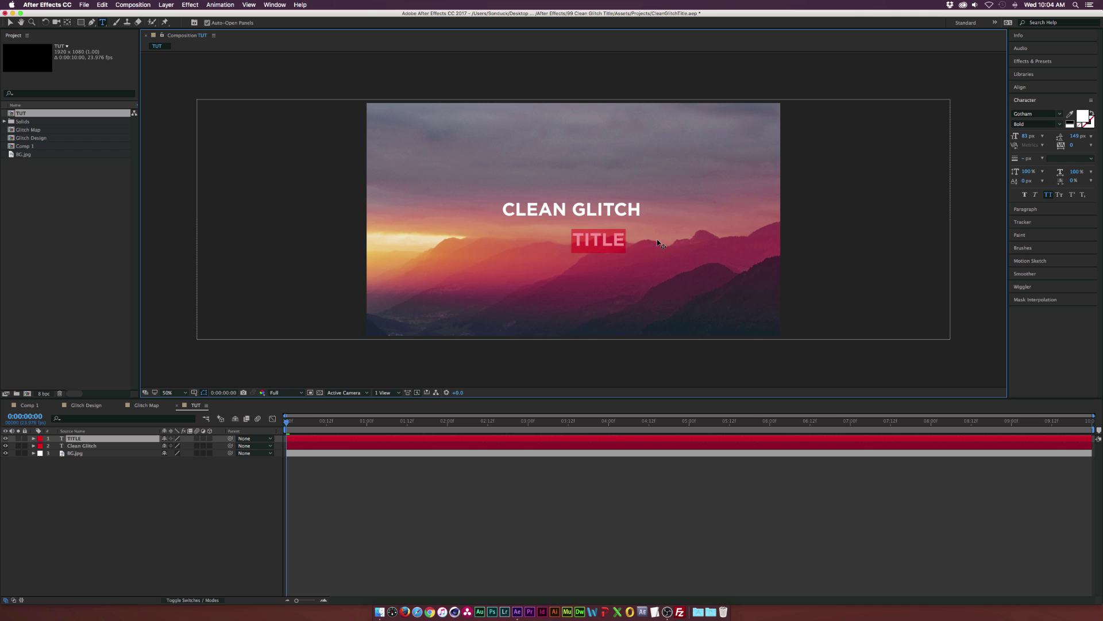
{"action": "left_click", "coordinate": [10, 22]}
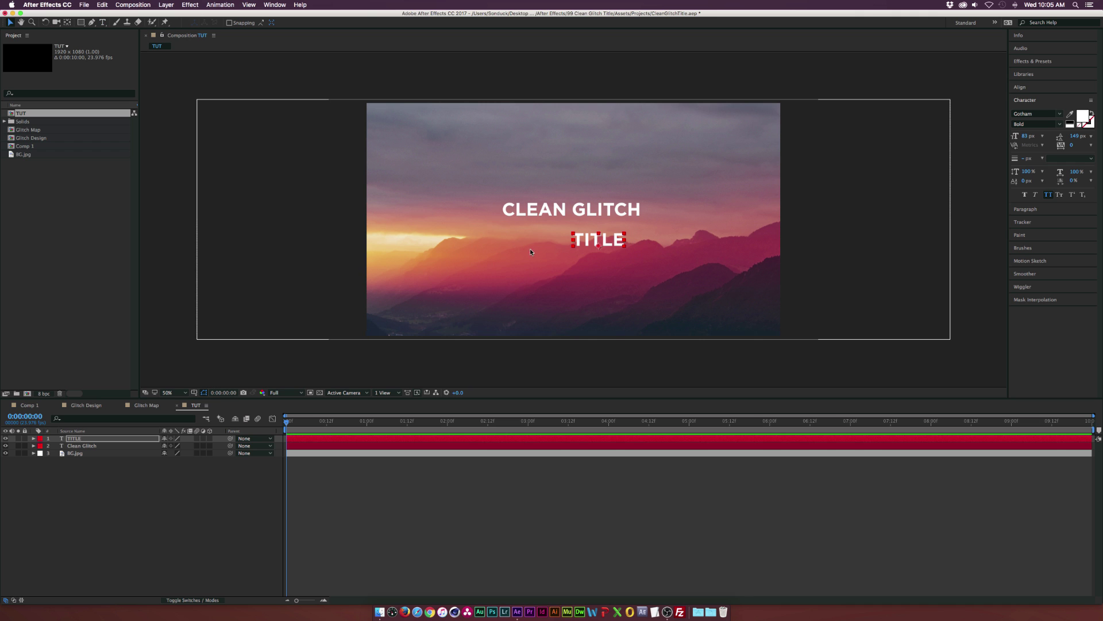
{"action": "left_click_drag", "start_coordinate": [608, 233], "coordinate": [619, 234]}
Step: Set the "Clean Glitch" text to the Gotham Light style with a font size of 100 px
{"action": "left_click", "coordinate": [599, 212]}
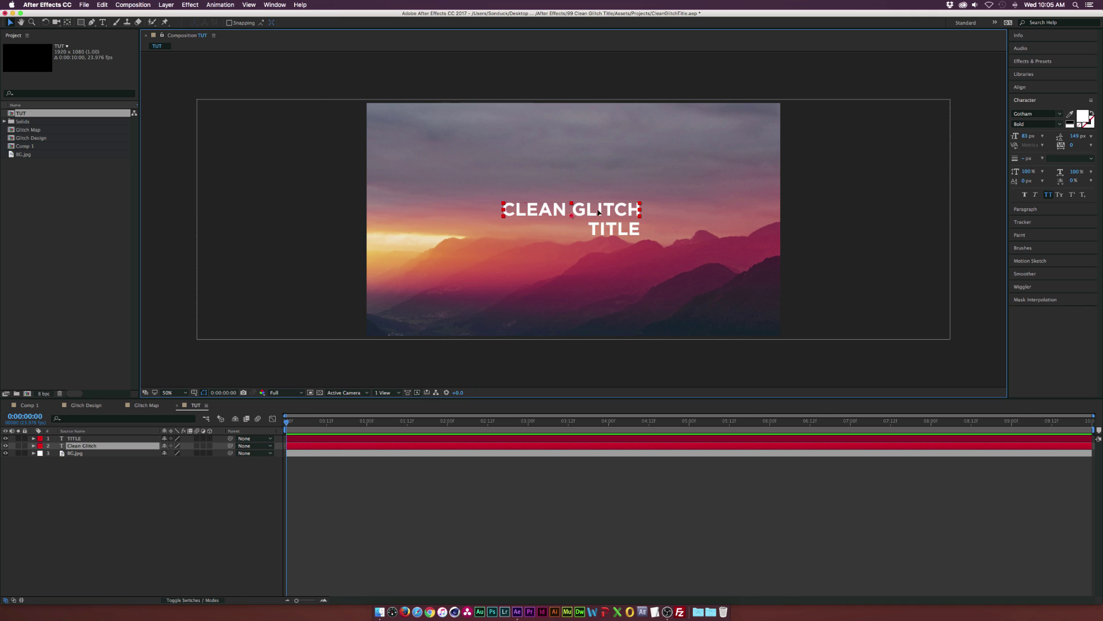
{"action": "left_click", "coordinate": [1061, 126]}
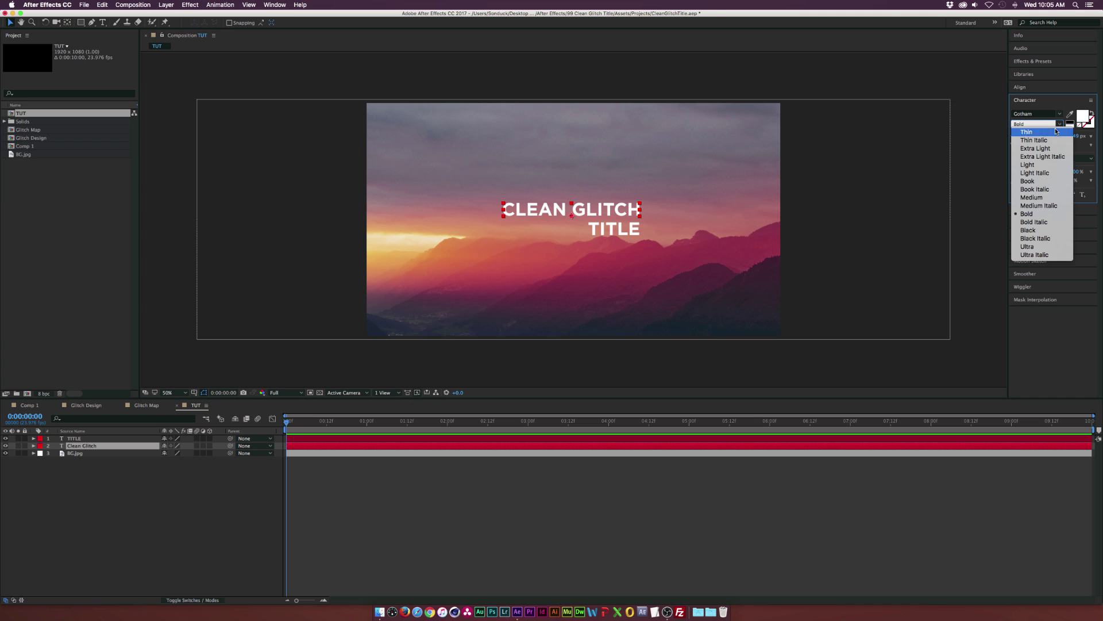
{"action": "left_click", "coordinate": [1034, 165]}
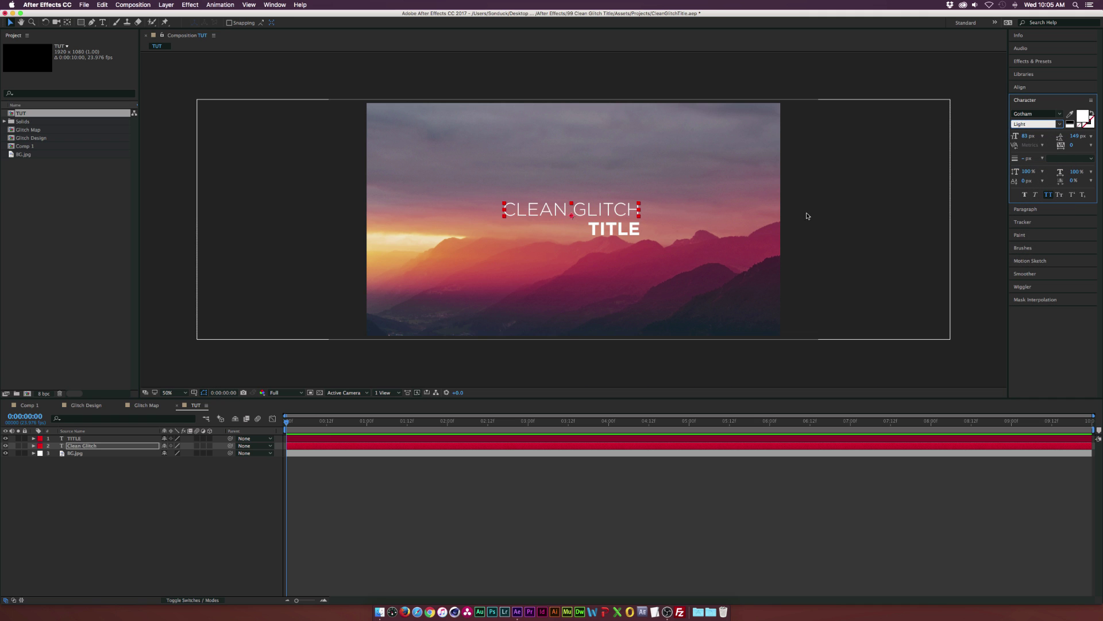
{"action": "left_click_drag", "start_coordinate": [1024, 136], "coordinate": [1034, 136]}
Step: Nudge the "TITLE" text to the right until it ends level with "Clean Glitch"
{"action": "left_click", "coordinate": [621, 228]}
{"action": "key", "text": "shift+Right"}
{"action": "key", "text": "shift+Right"}
{"action": "key", "text": "shift+Right"}
{"action": "key", "text": "shift+Right"}
{"action": "key", "text": "shift+Right"}
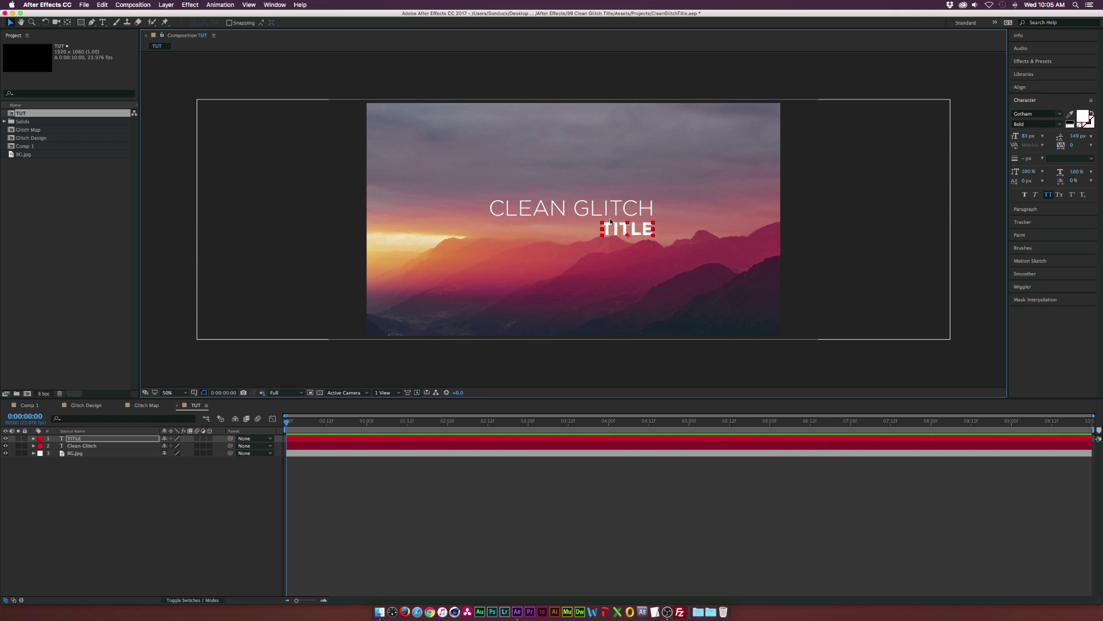
{"action": "left_click", "coordinate": [207, 510]}
Step: Align the right edges of the "TITLE" and "Clean Glitch" layers to each other
{"action": "left_click", "coordinate": [634, 230]}
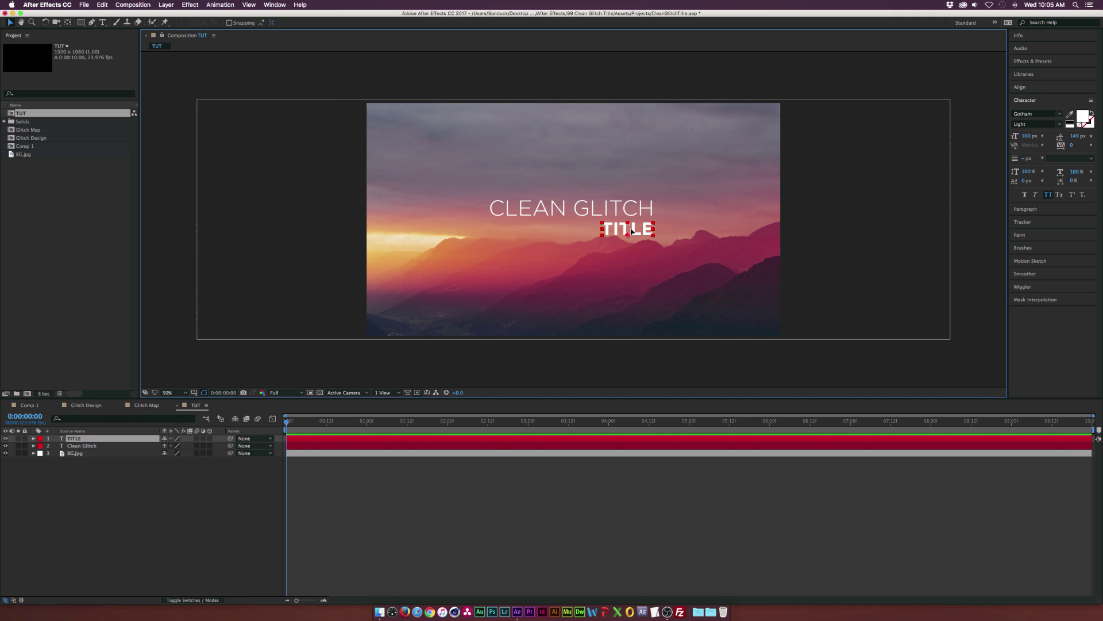
{"action": "left_click", "coordinate": [624, 210], "text": "shift"}
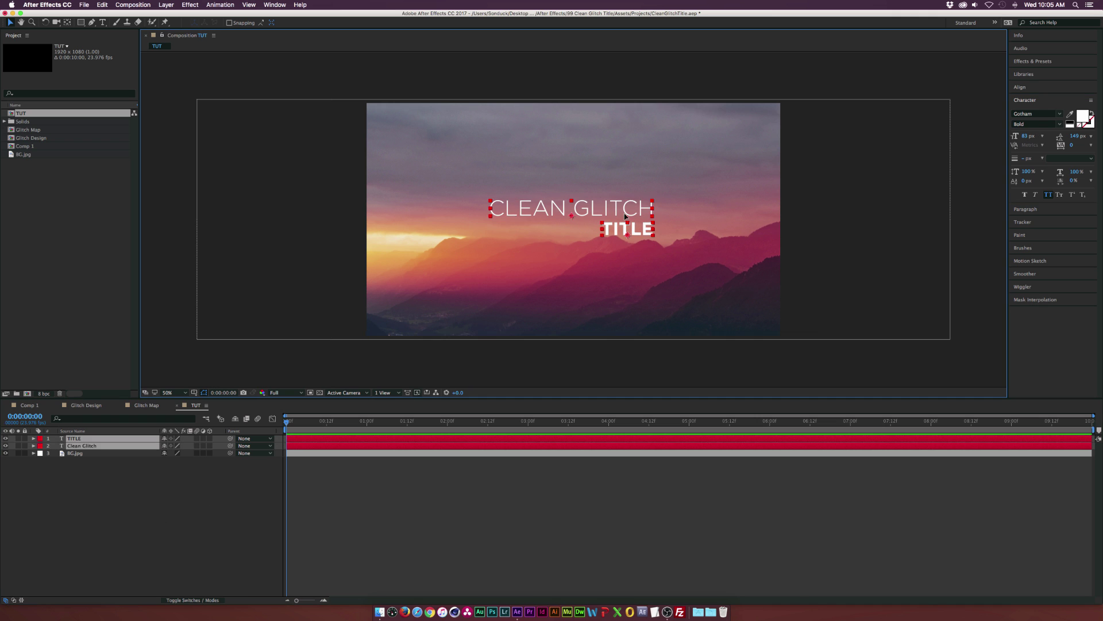
{"action": "left_click", "coordinate": [1028, 88]}
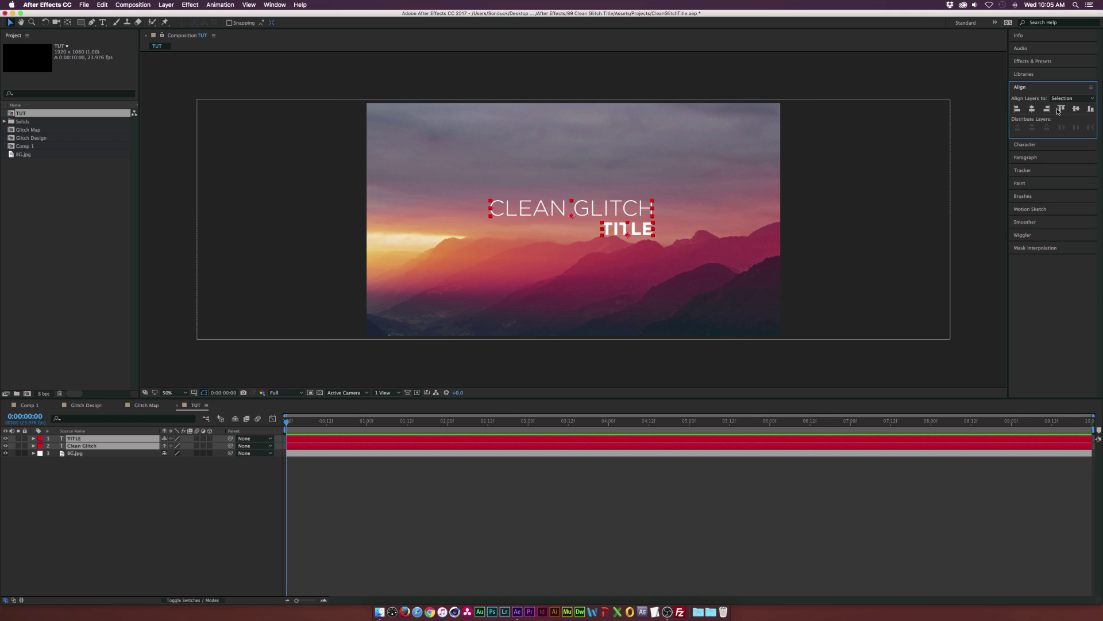
{"action": "left_click", "coordinate": [1046, 109]}
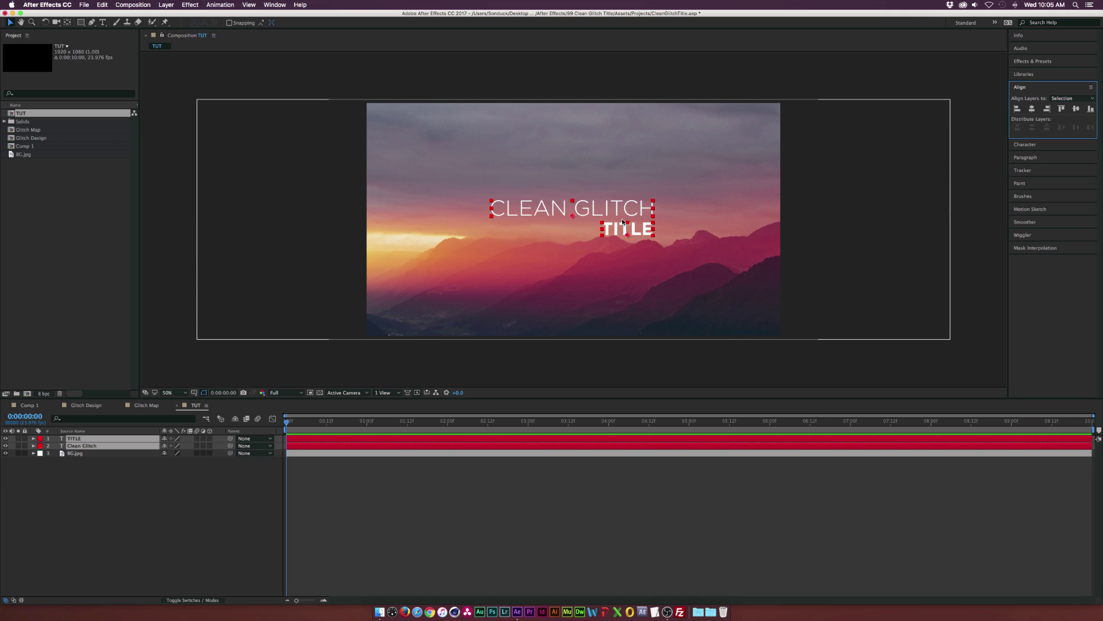
{"action": "left_click", "coordinate": [609, 336]}
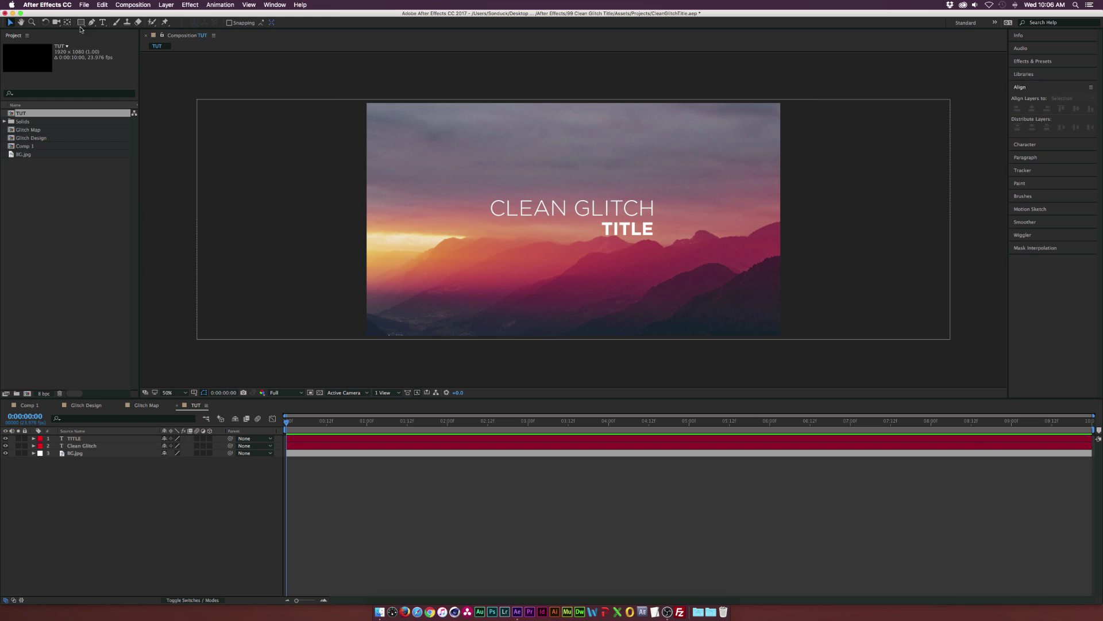
Step: Draw a rectangle shape around the "Clean Glitch" text and place its layer directly below both text layers
{"action": "left_click_drag", "start_coordinate": [81, 22], "coordinate": [106, 26]}
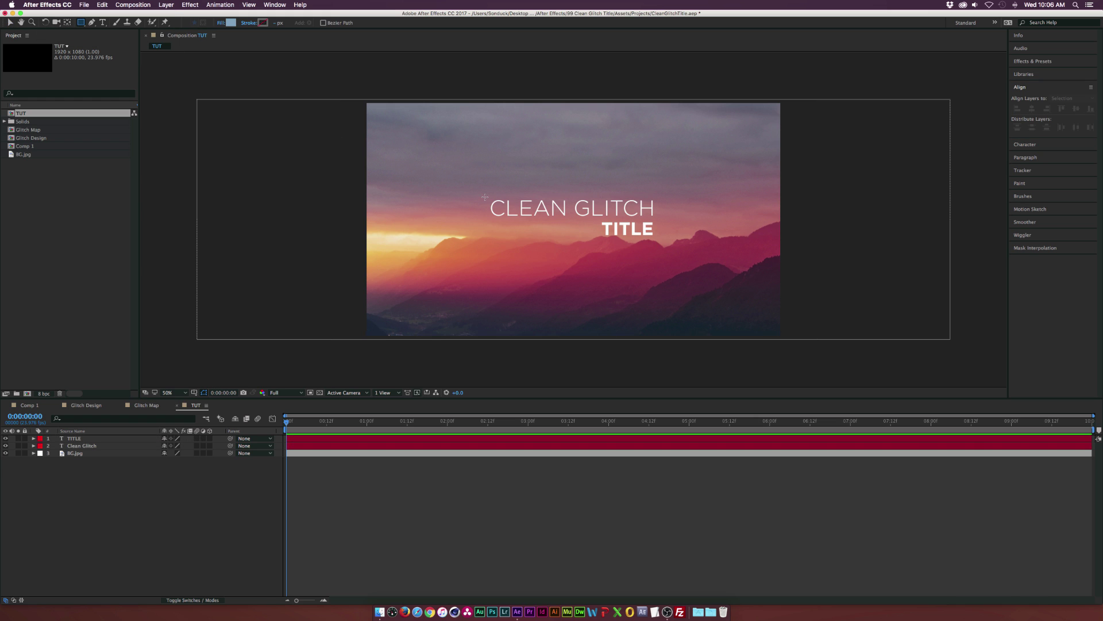
{"action": "mouse_move", "coordinate": [478, 194]}
{"action": "left_mouse_down"}
{"action": "mouse_move", "coordinate": [483, 207]}
{"action": "mouse_move", "coordinate": [666, 220]}
{"action": "left_mouse_up"}
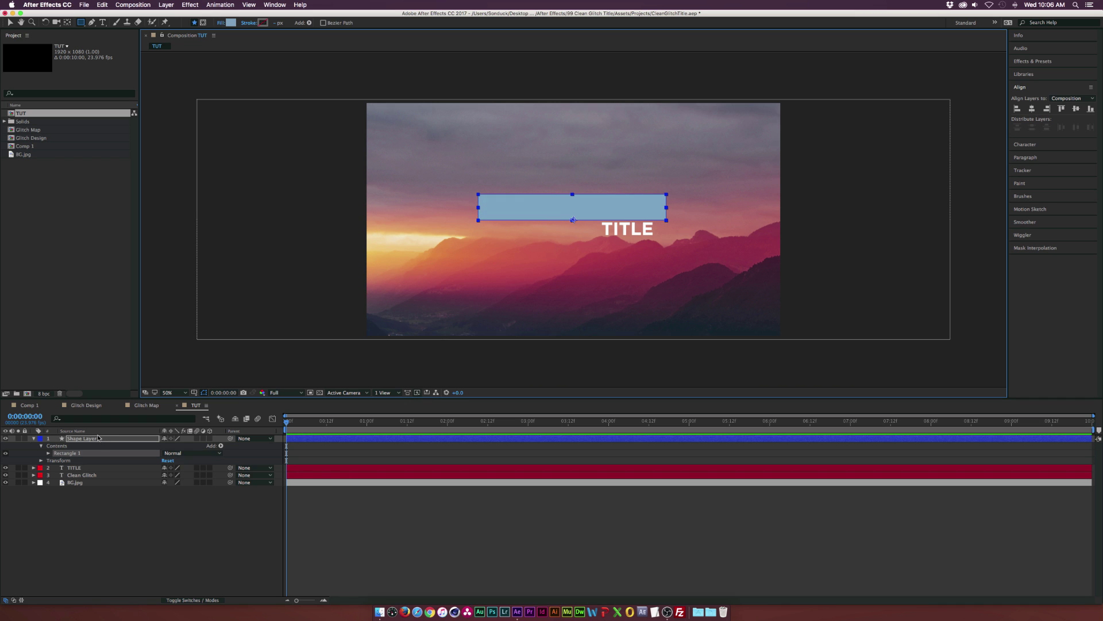
{"action": "left_click_drag", "start_coordinate": [98, 438], "coordinate": [88, 479]}
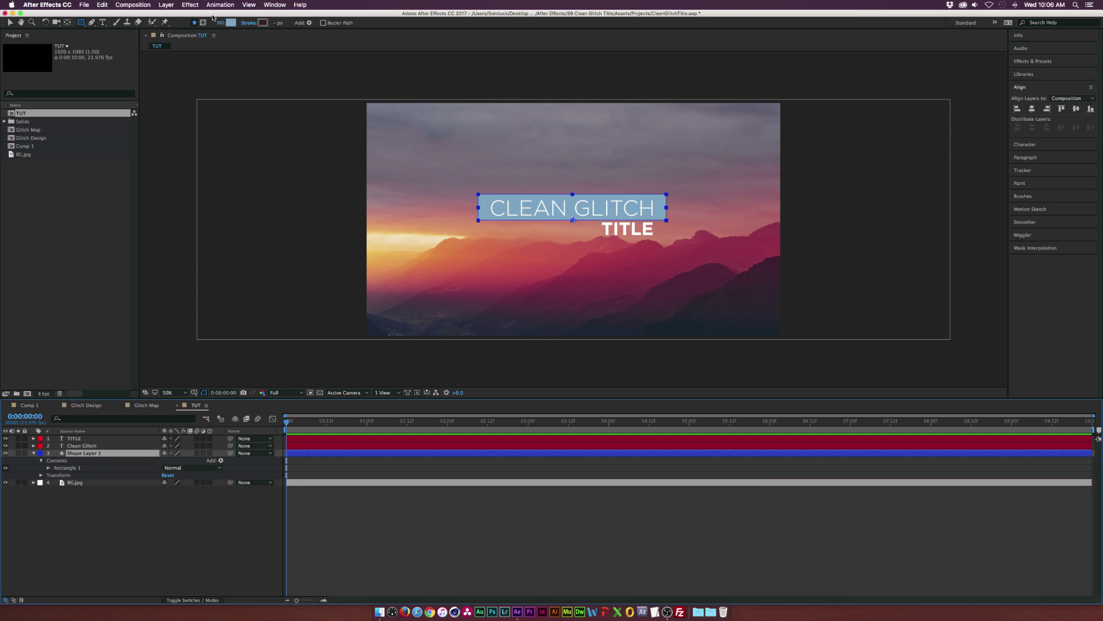
Step: Set the rectangle's fill colour to black (000000)
{"action": "left_click", "coordinate": [231, 23]}
{"action": "left_click_drag", "start_coordinate": [523, 334], "coordinate": [448, 368]}
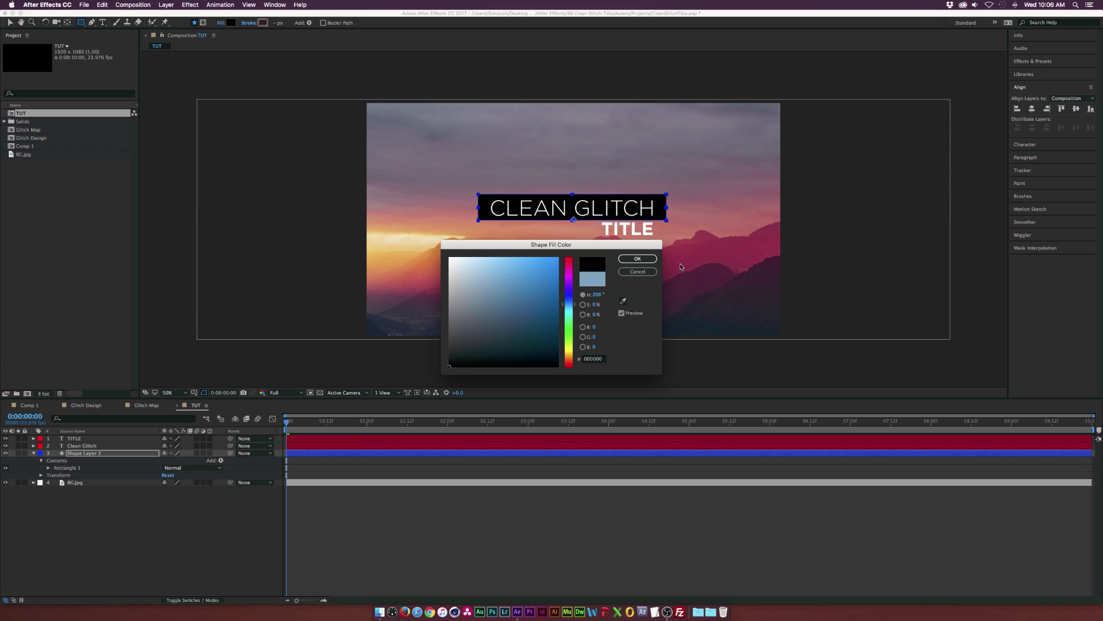
{"action": "left_click", "coordinate": [637, 259]}
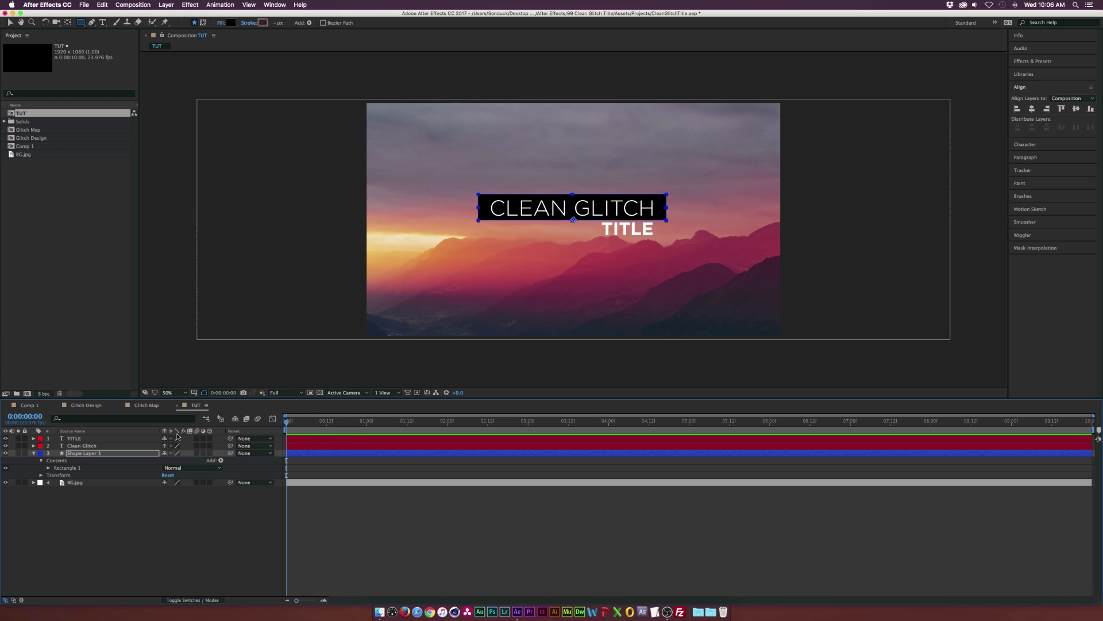
Step: Set the opacity of the rectangle's shape layer to 33%
{"action": "key", "text": "t"}
{"action": "left_click", "coordinate": [166, 461]}
{"action": "type", "text": "3"}
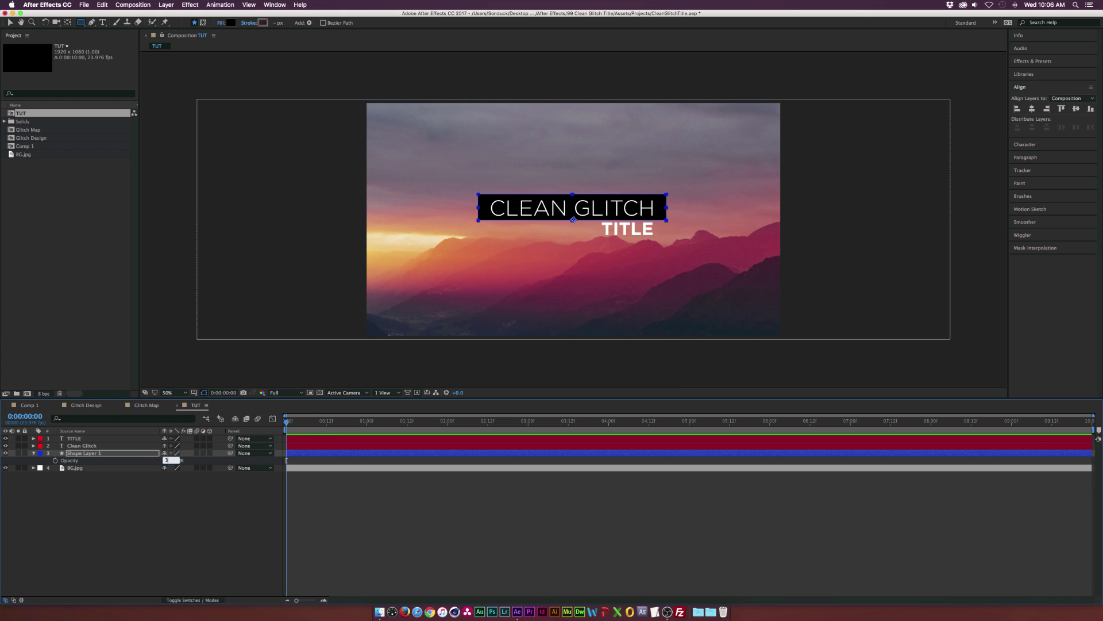
{"action": "type", "text": "3"}
{"action": "key", "text": "Return"}
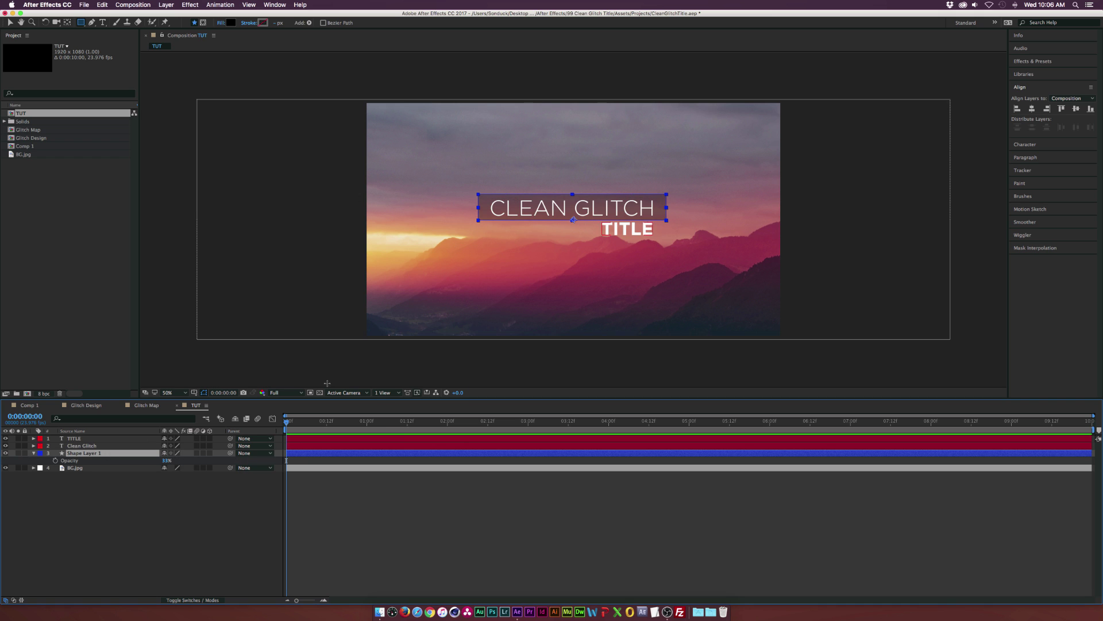
Step: Centre the rectangle layer horizontally and vertically in the composition
{"action": "left_click", "coordinate": [1033, 109]}
{"action": "left_click", "coordinate": [1075, 108]}
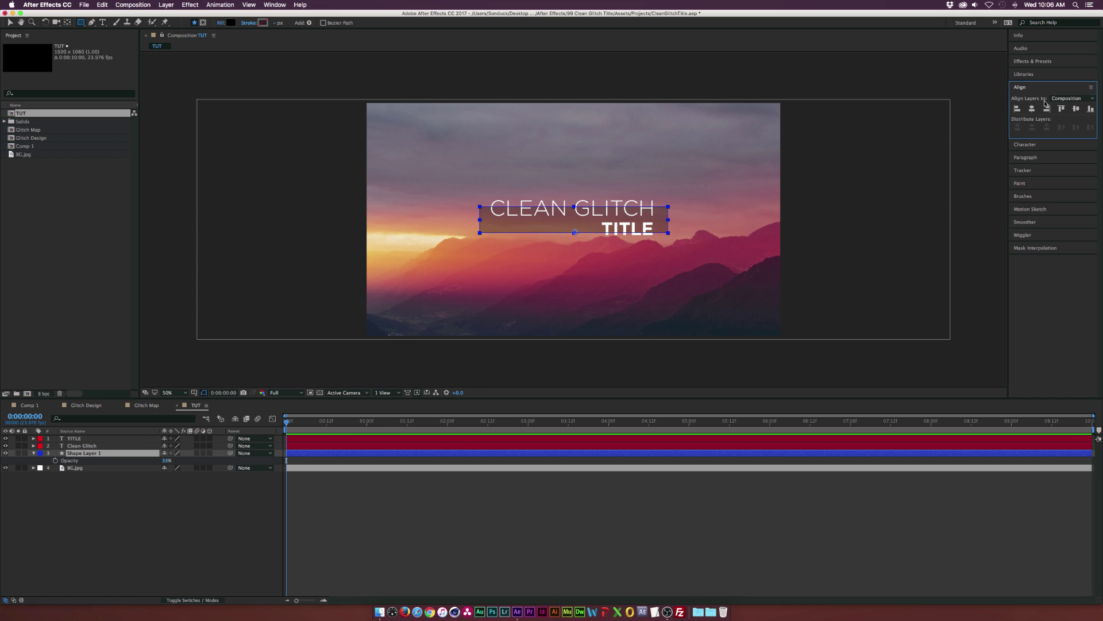
{"action": "left_click", "coordinate": [269, 5]}
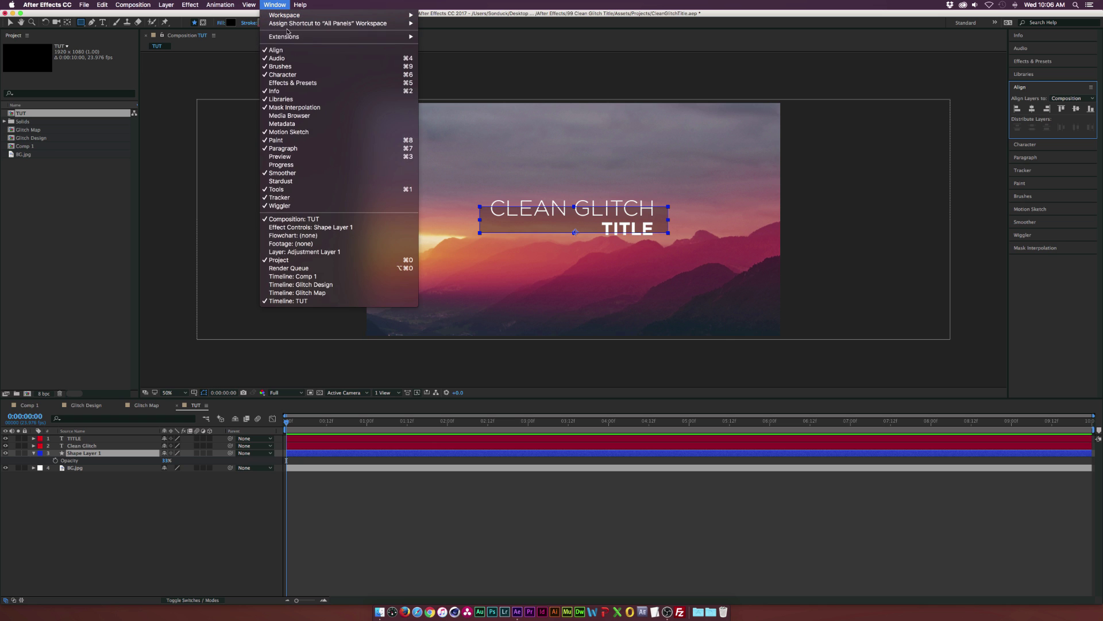
{"action": "left_click", "coordinate": [104, 248]}
Step: Move the rectangle straight up so it sits evenly behind the "Clean Glitch" text, and deselect it
{"action": "key", "text": "v"}
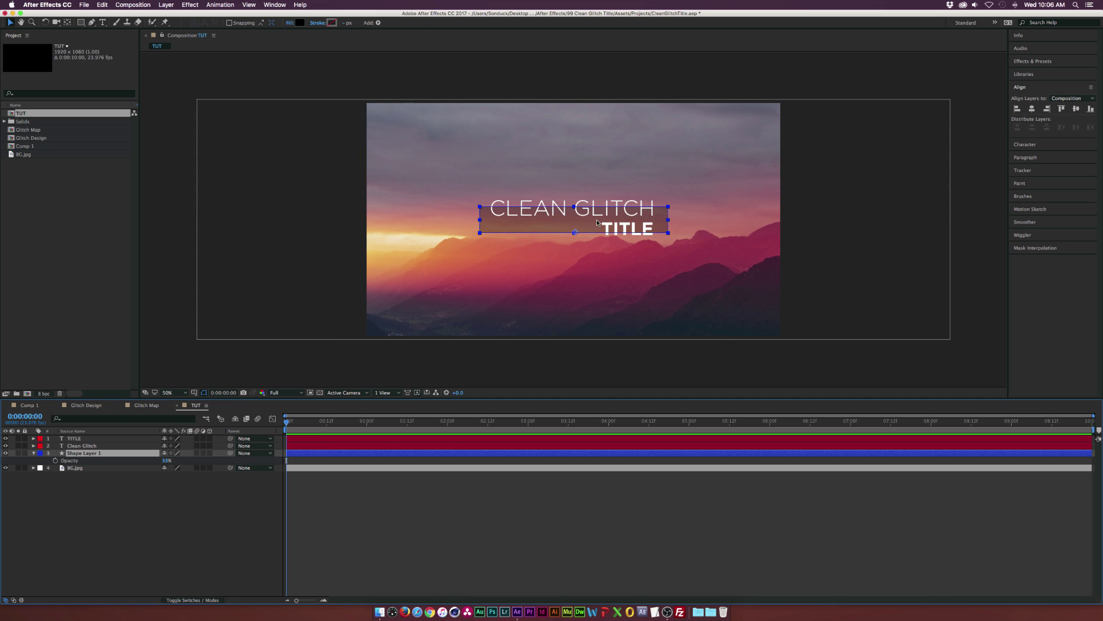
{"action": "left_click_drag", "start_coordinate": [599, 225], "coordinate": [601, 213]}
{"action": "key", "text": "Down"}
{"action": "key", "text": "Down"}
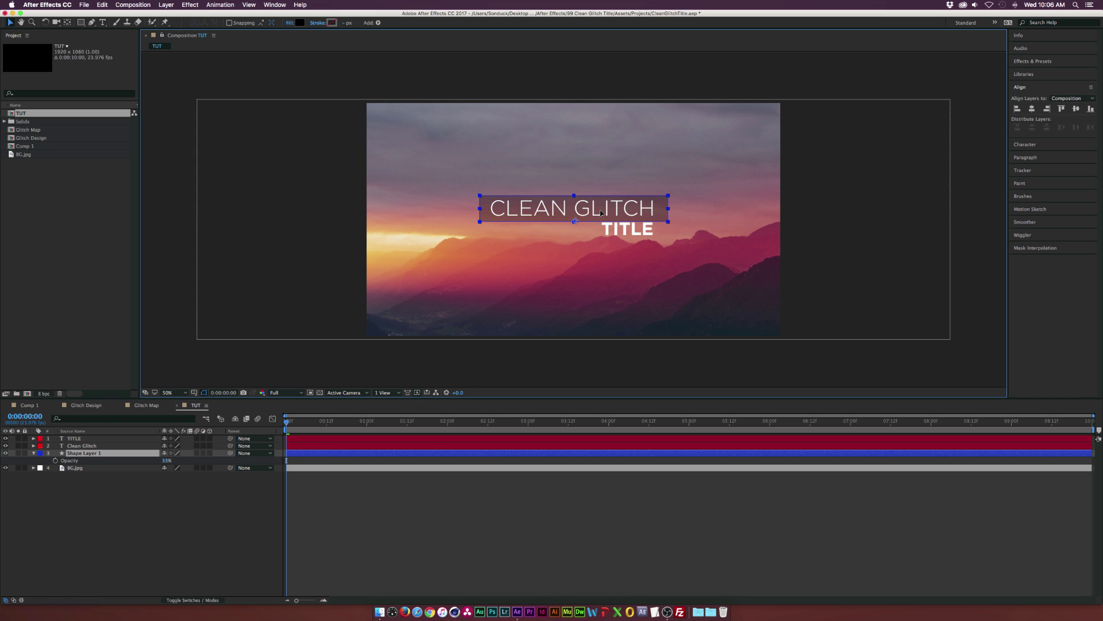
{"action": "left_click", "coordinate": [136, 523]}
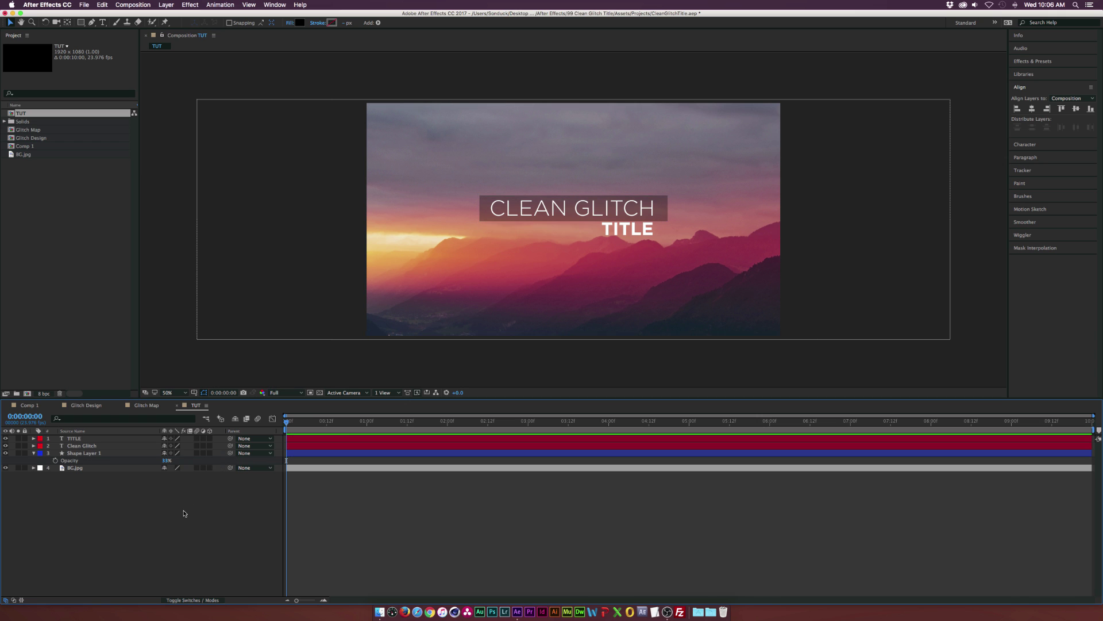
Step: Centre the "Clean Glitch" text and the rectangle on each other horizontally, aligning them to the selection, and deselect them
{"action": "left_click", "coordinate": [81, 446]}
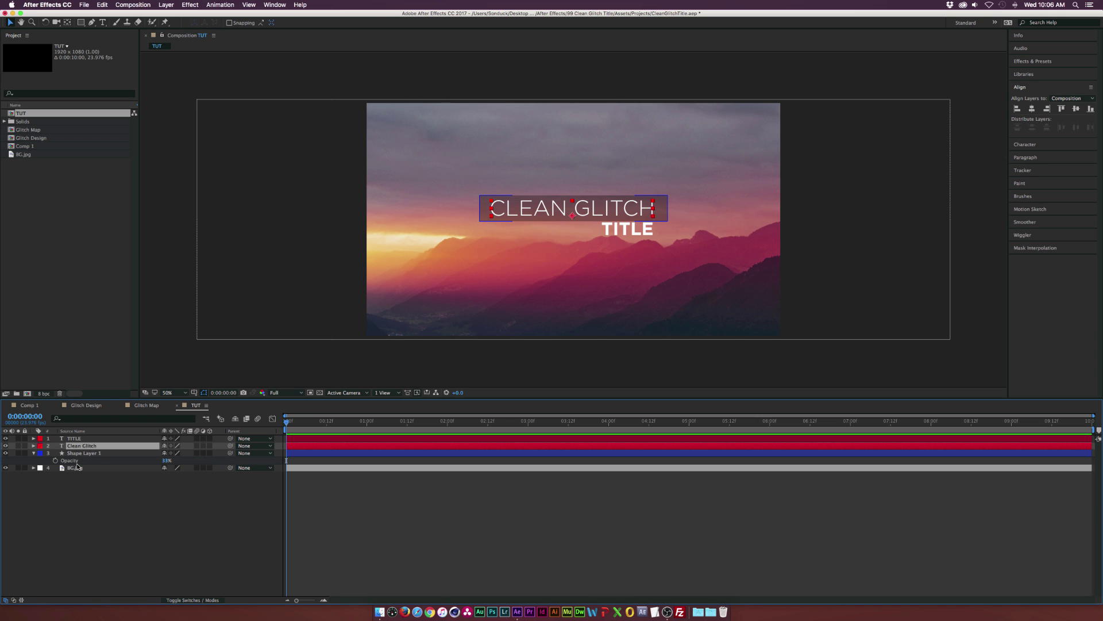
{"action": "left_click", "coordinate": [80, 496]}
{"action": "left_click", "coordinate": [79, 447]}
{"action": "left_click", "coordinate": [79, 454], "text": "shift"}
{"action": "left_click", "coordinate": [1031, 109]}
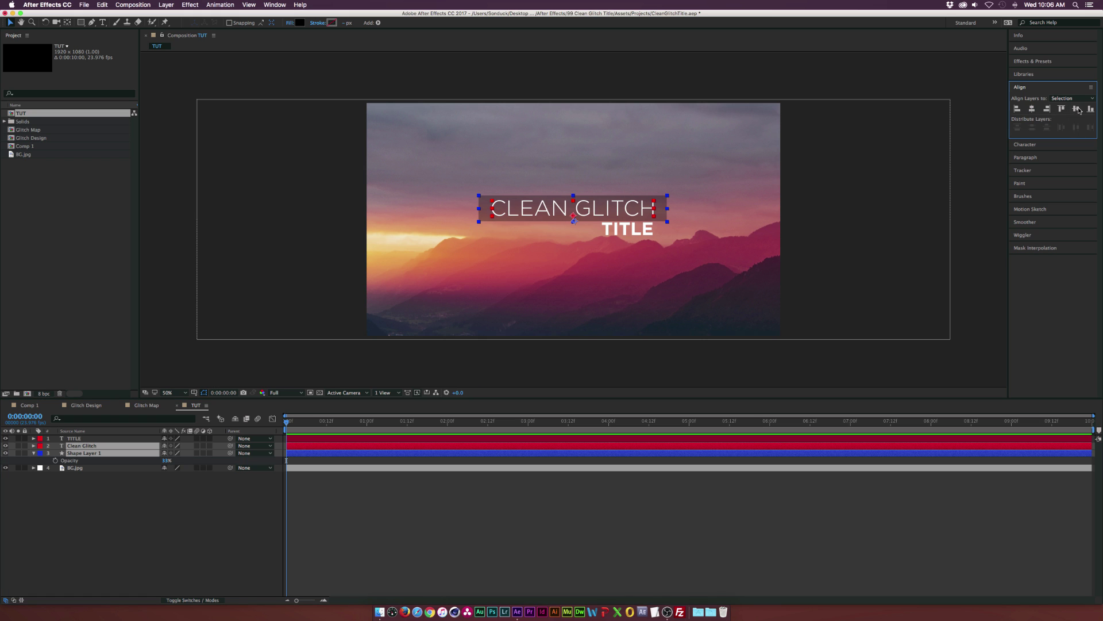
{"action": "left_click", "coordinate": [24, 589]}
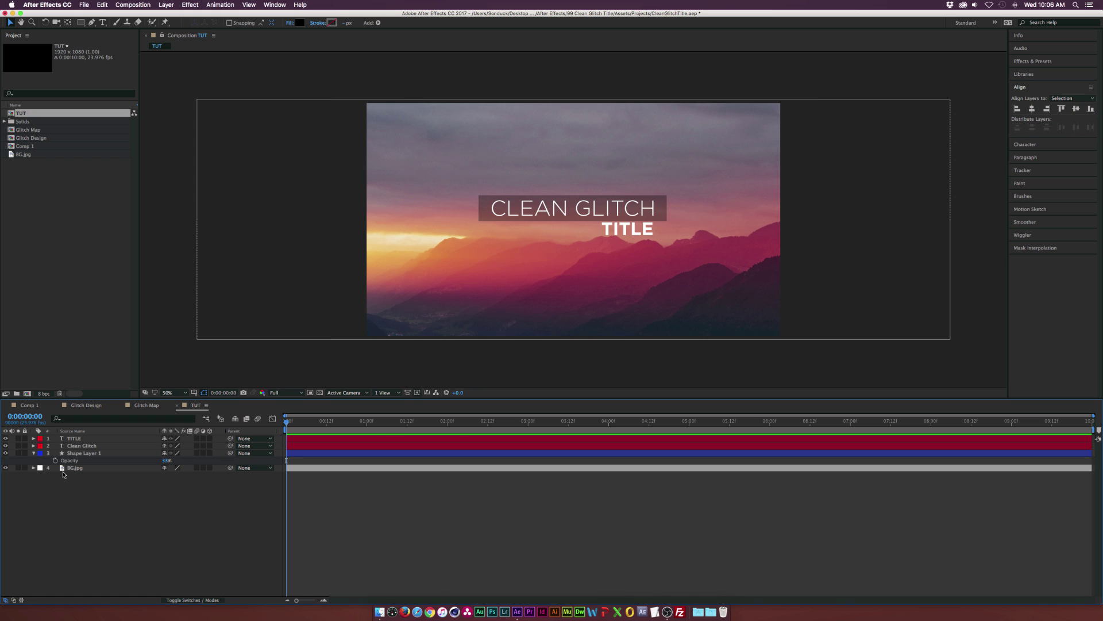
Step: Move the "TITLE" text slightly straight down, away from the semi-transparent bar
{"action": "left_click", "coordinate": [75, 439]}
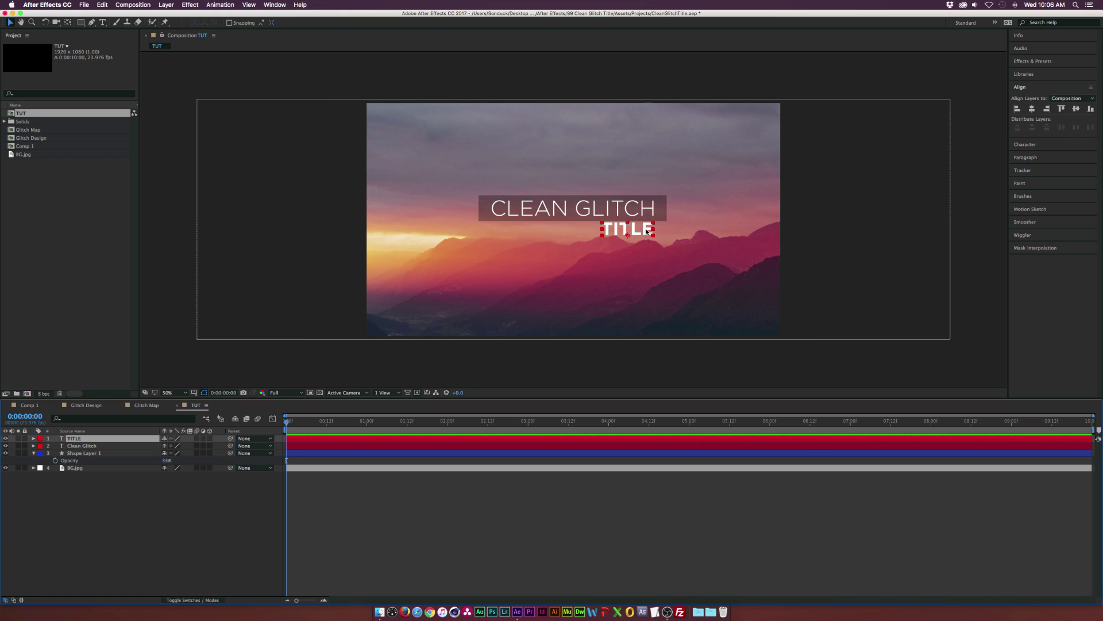
{"action": "left_click_drag", "start_coordinate": [647, 230], "coordinate": [647, 234]}
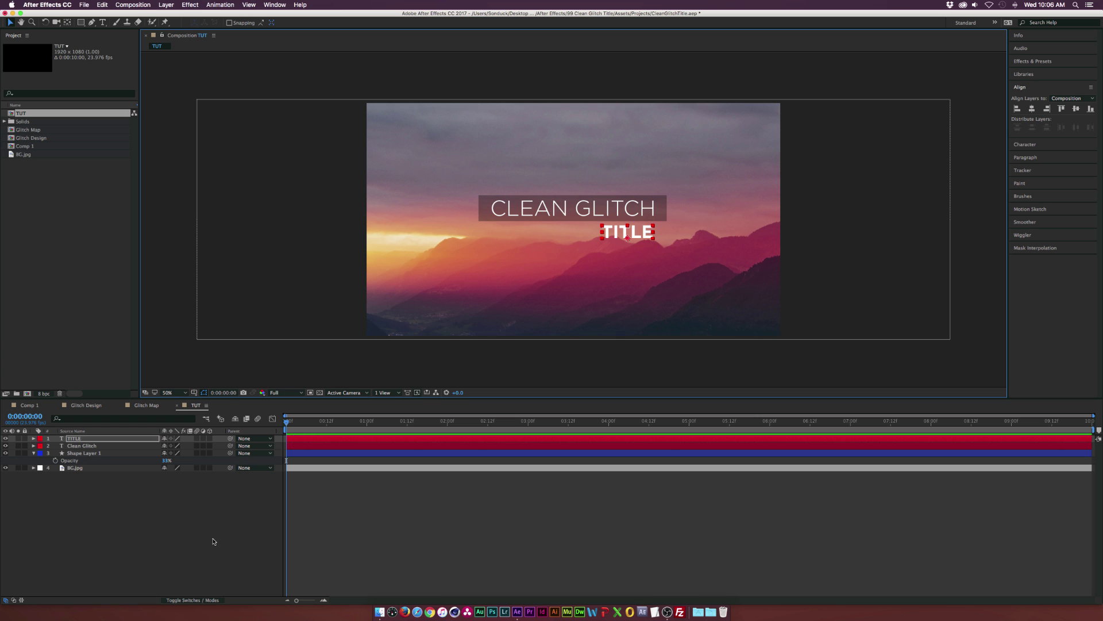
Step: Draw an open L-shaped path with the Pen tool, running above the bar and down around its upper-right corner
{"action": "left_click", "coordinate": [92, 22]}
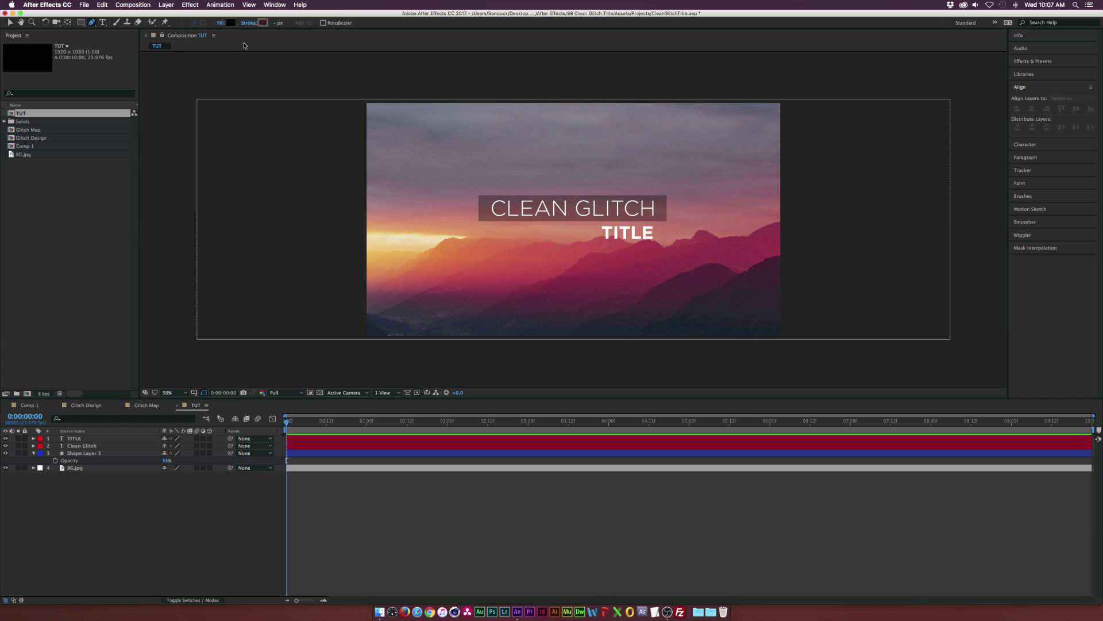
{"action": "left_click", "coordinate": [589, 190]}
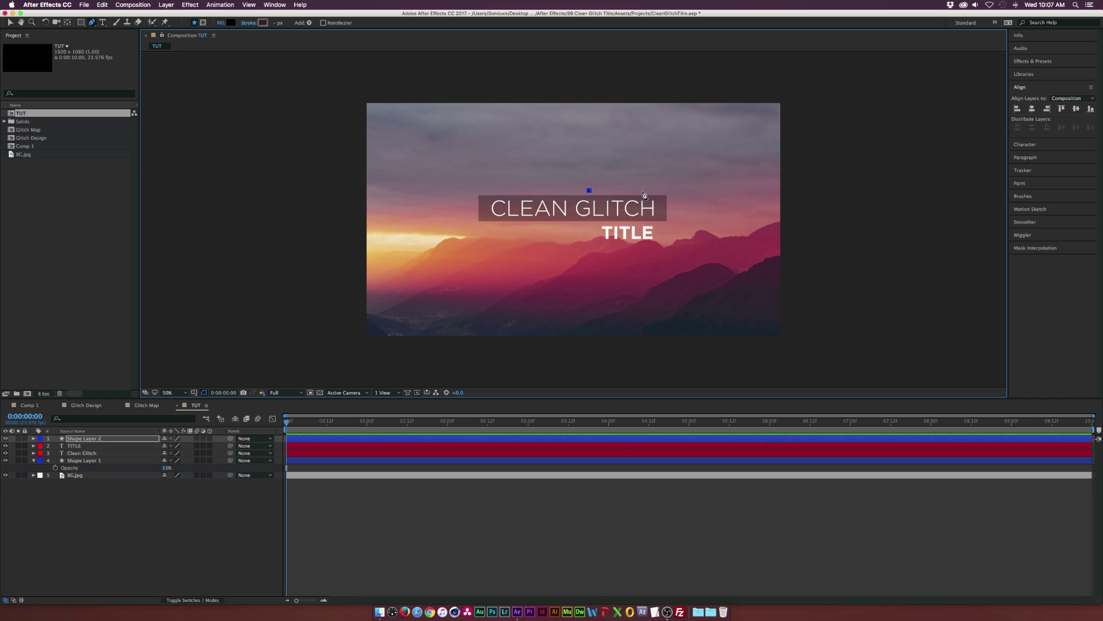
{"action": "left_click", "coordinate": [672, 191]}
{"action": "left_click", "coordinate": [672, 205]}
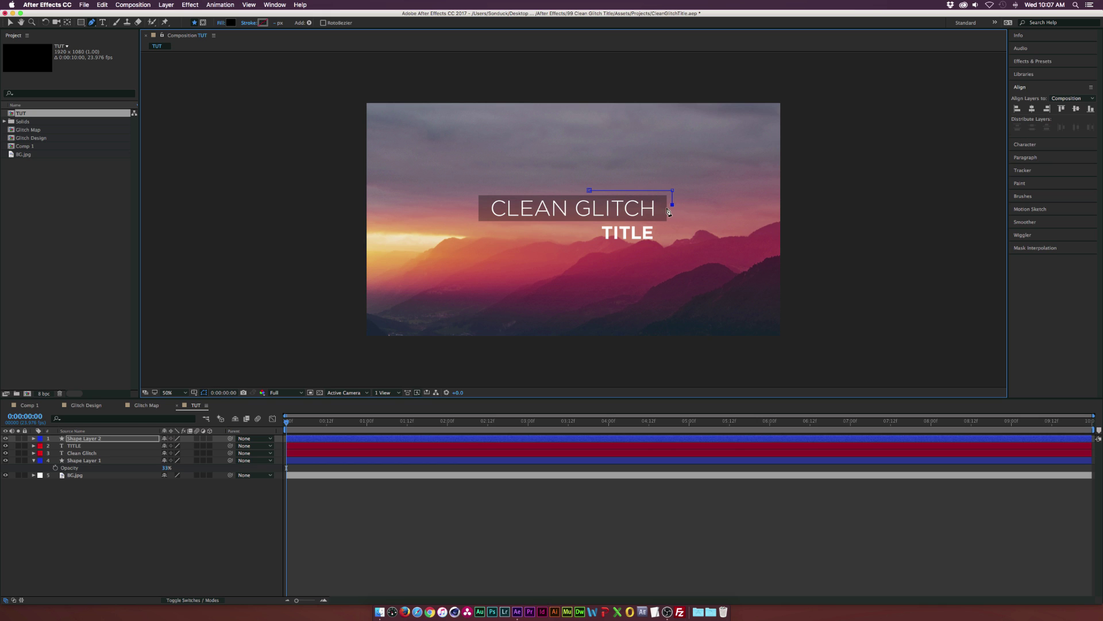
Step: Set the fill of the L-shaped path to None
{"action": "key", "text": "period"}
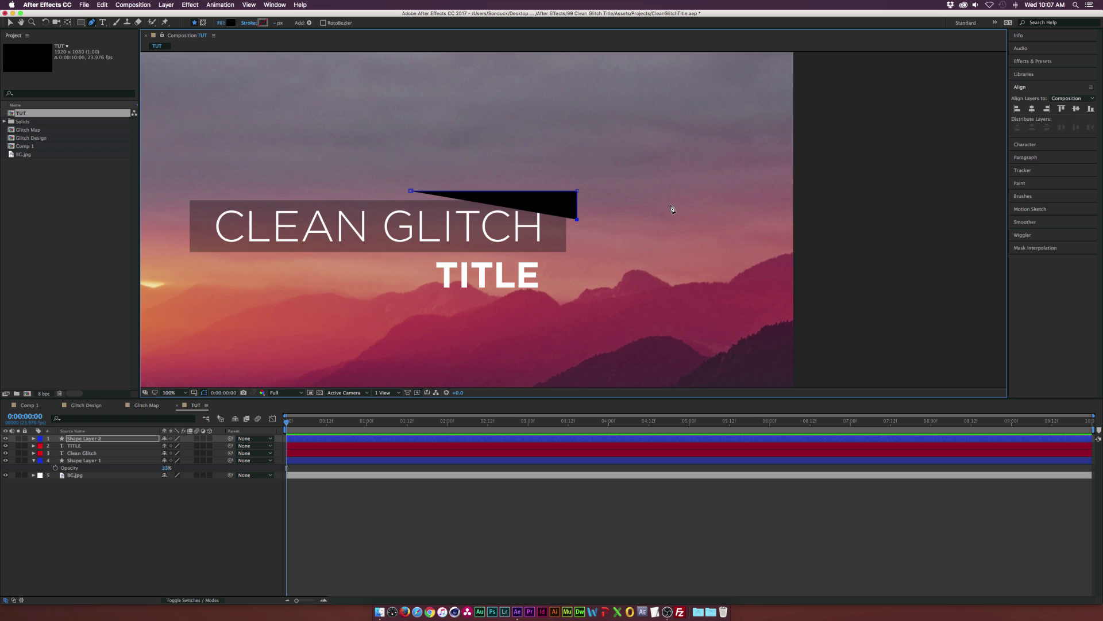
{"action": "left_click", "coordinate": [221, 23]}
{"action": "left_click", "coordinate": [509, 287]}
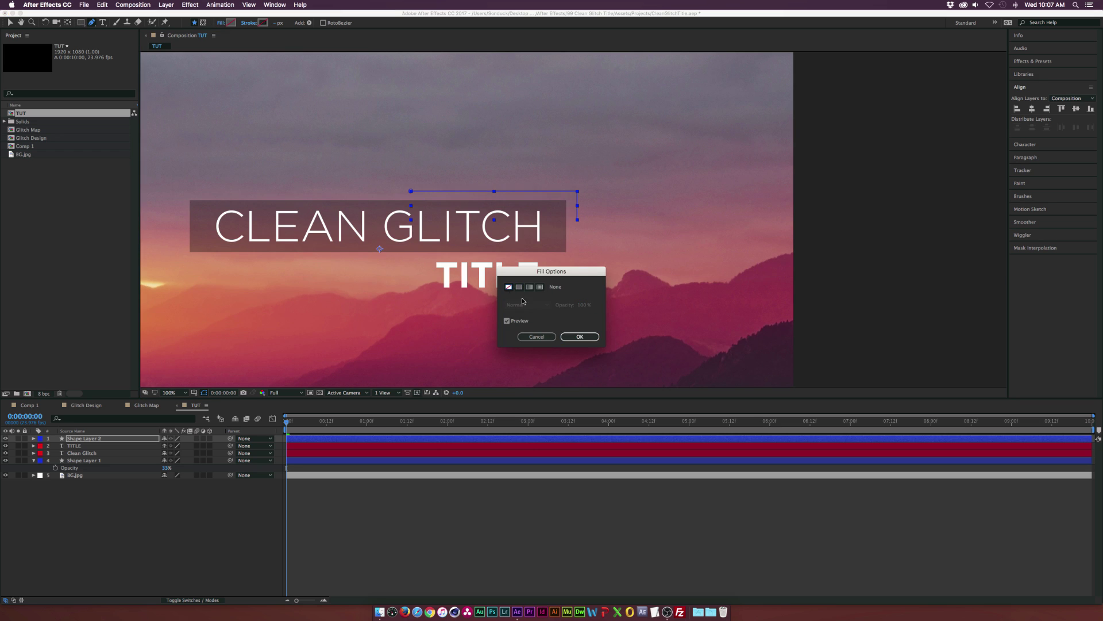
{"action": "left_click", "coordinate": [580, 336]}
Step: Give the L-shaped path a solid light blue stroke, accept its colour, and deselect the shape
{"action": "left_click", "coordinate": [246, 23]}
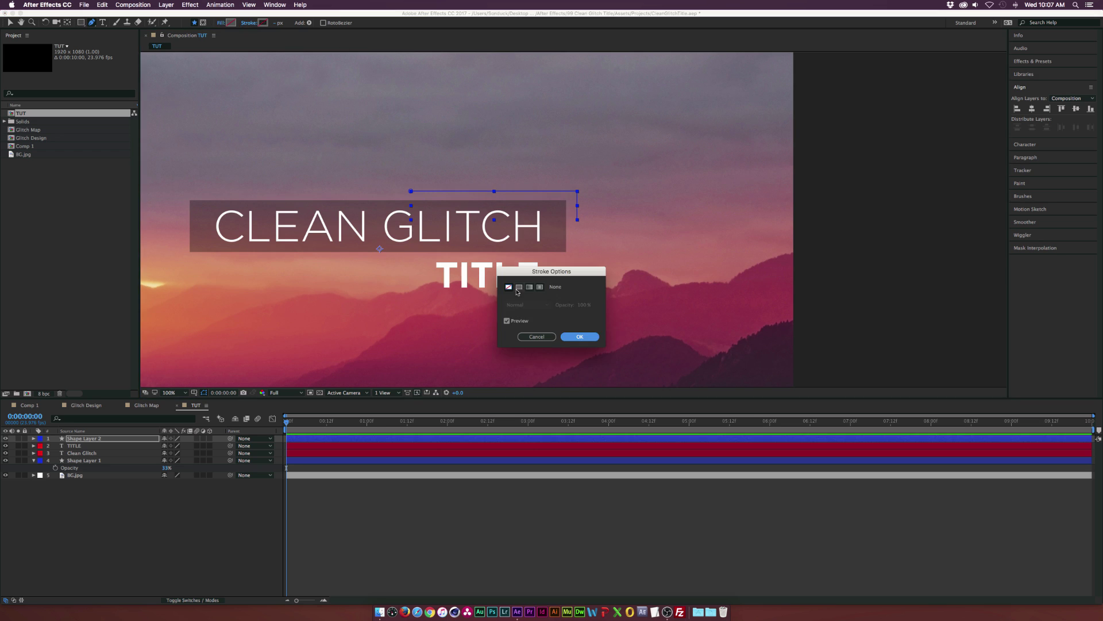
{"action": "left_click", "coordinate": [518, 288]}
{"action": "left_click", "coordinate": [579, 337]}
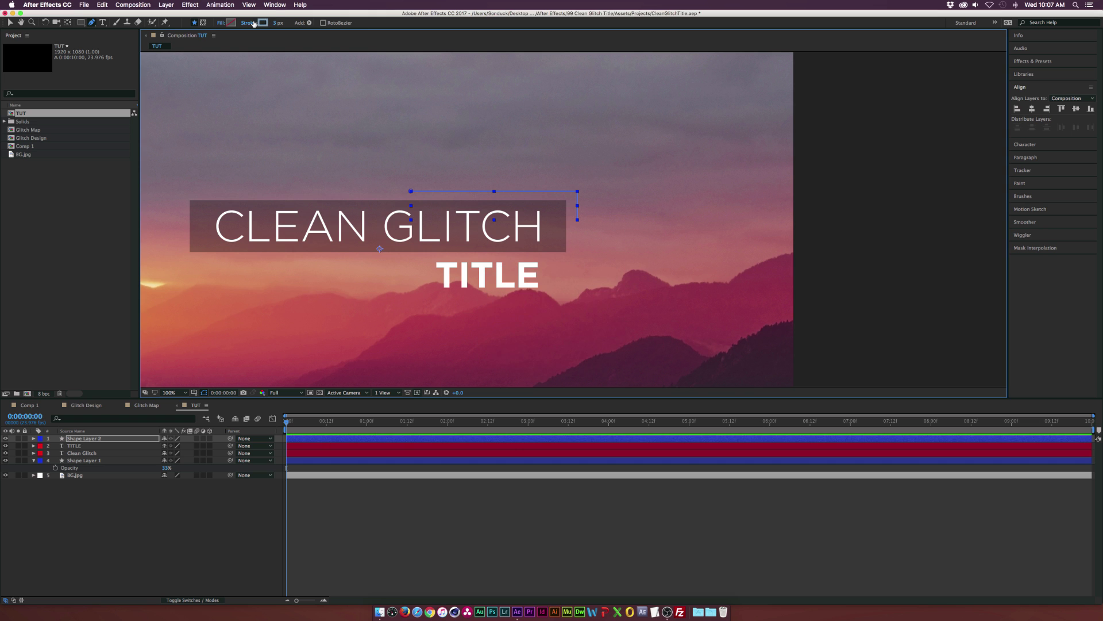
{"action": "left_click", "coordinate": [262, 23]}
{"action": "left_click", "coordinate": [637, 258]}
{"action": "left_click", "coordinate": [10, 23]}
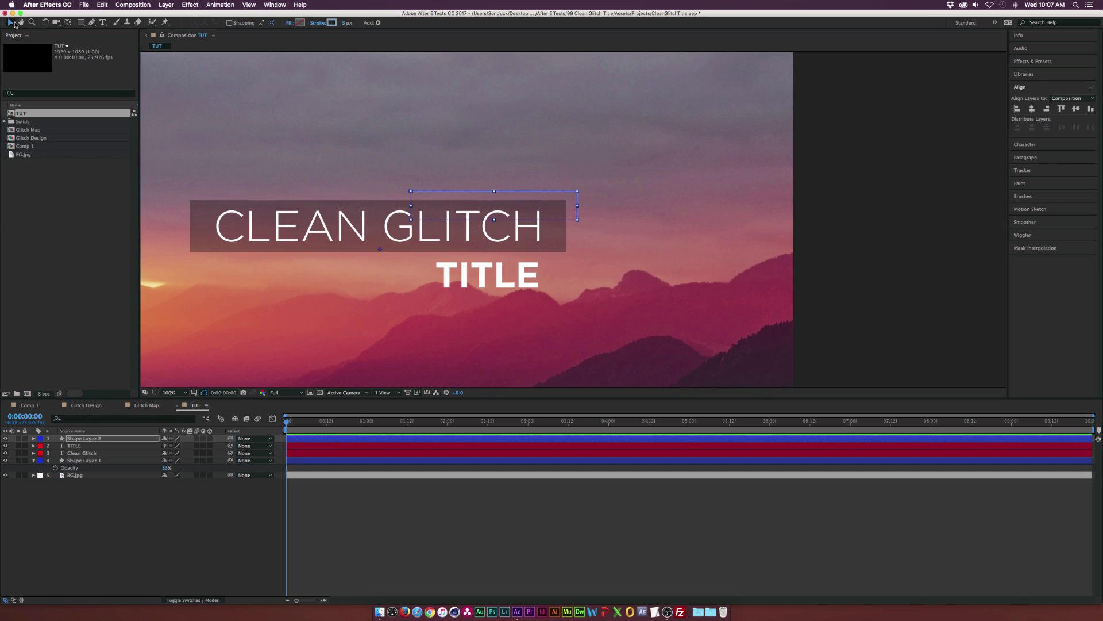
{"action": "left_click", "coordinate": [210, 527]}
Step: Move the corner and lower end points of Shape Layer 2's path slightly left, closer to the bar's right edge, and deselect it
{"action": "scroll", "coordinate": [449, 303], "scroll_direction": "up", "scroll_amount": 1}
{"action": "key", "text": "space"}
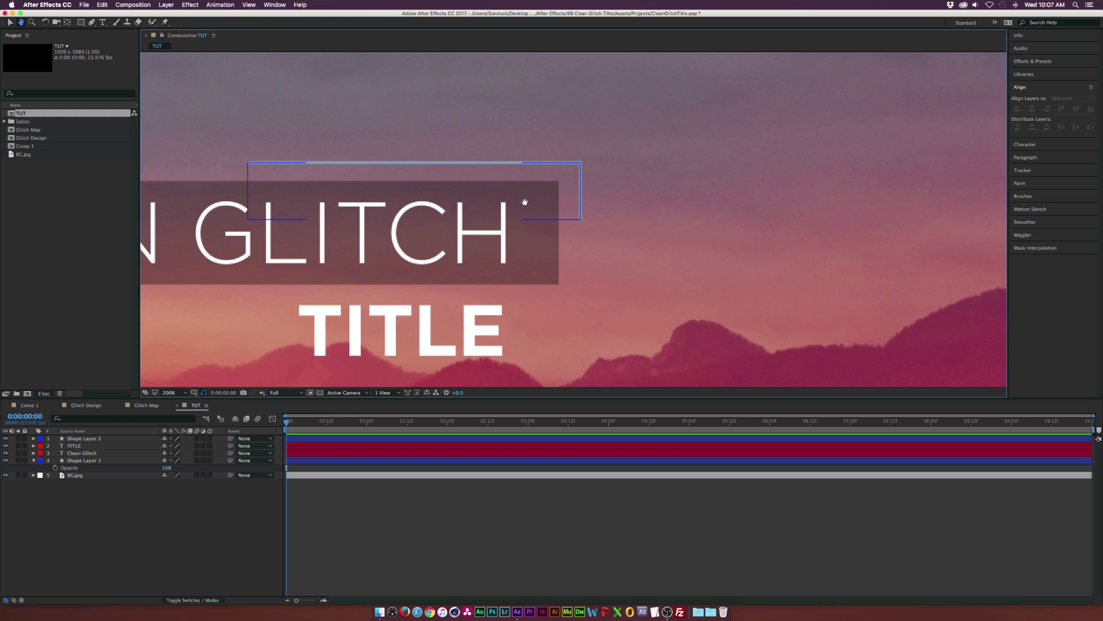
{"action": "left_click_drag", "start_coordinate": [525, 203], "coordinate": [535, 283]}
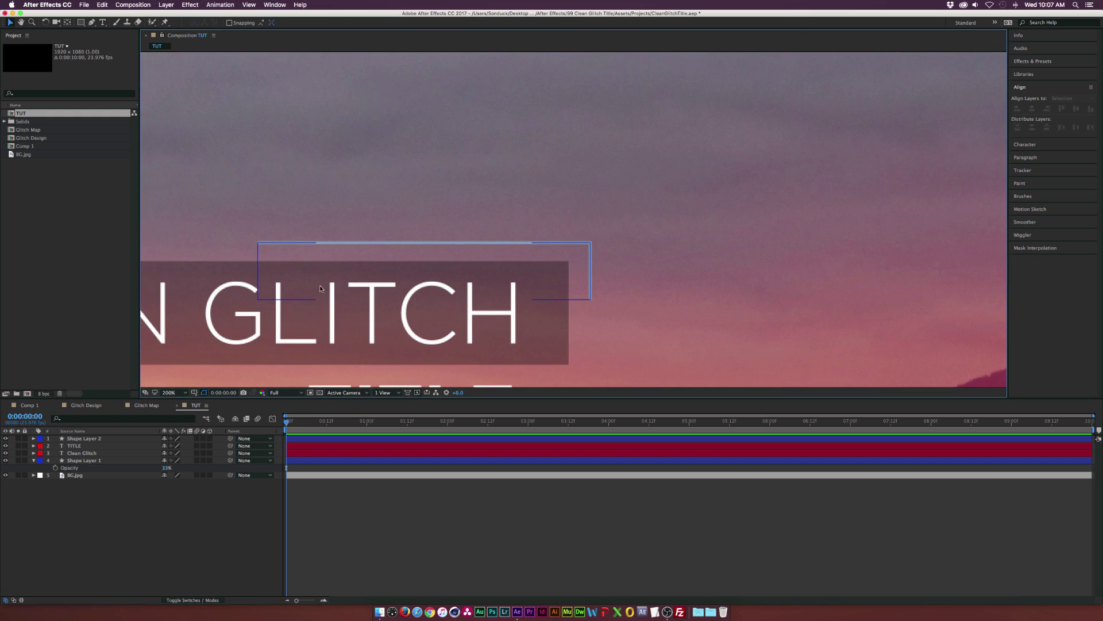
{"action": "left_click", "coordinate": [88, 439]}
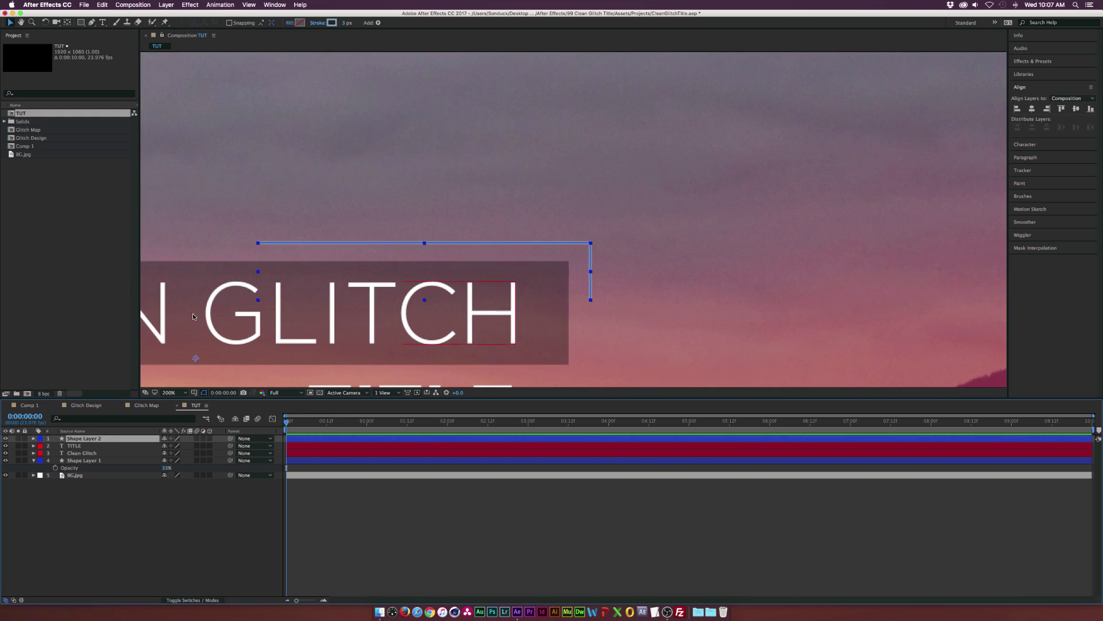
{"action": "left_click", "coordinate": [33, 438]}
{"action": "left_click", "coordinate": [40, 446]}
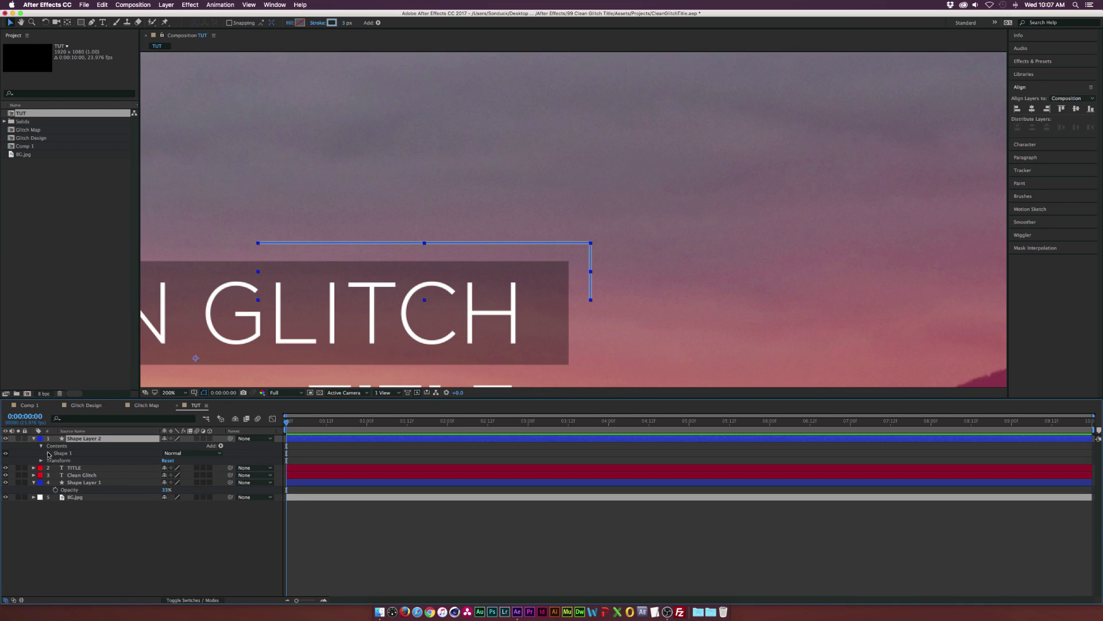
{"action": "left_click", "coordinate": [48, 453]}
{"action": "left_click", "coordinate": [55, 460]}
{"action": "left_click", "coordinate": [79, 468]}
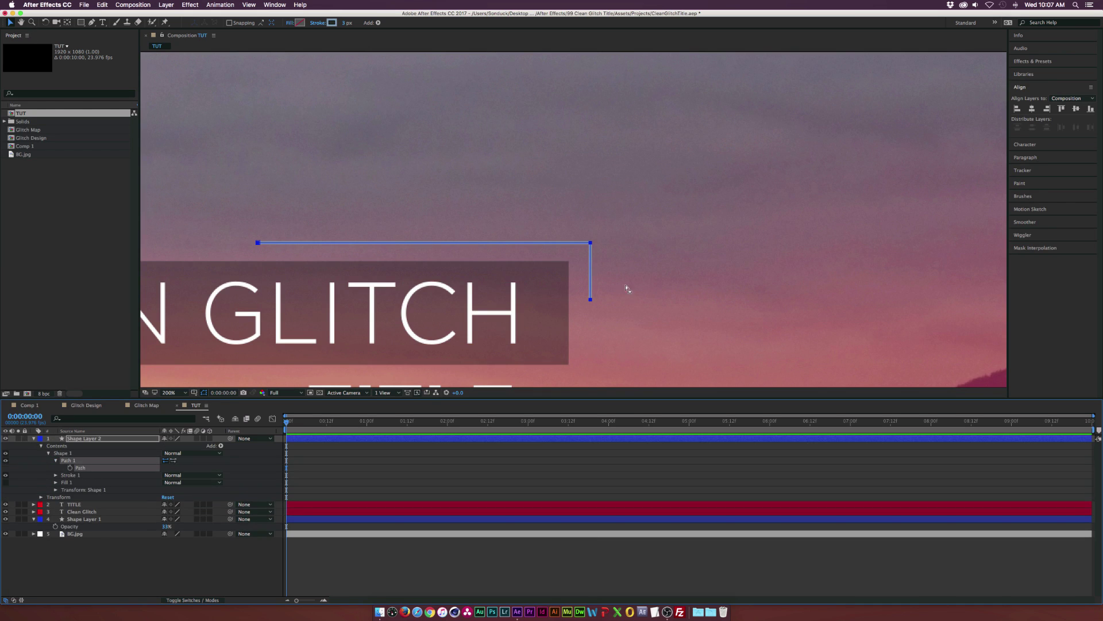
{"action": "left_click", "coordinate": [590, 300]}
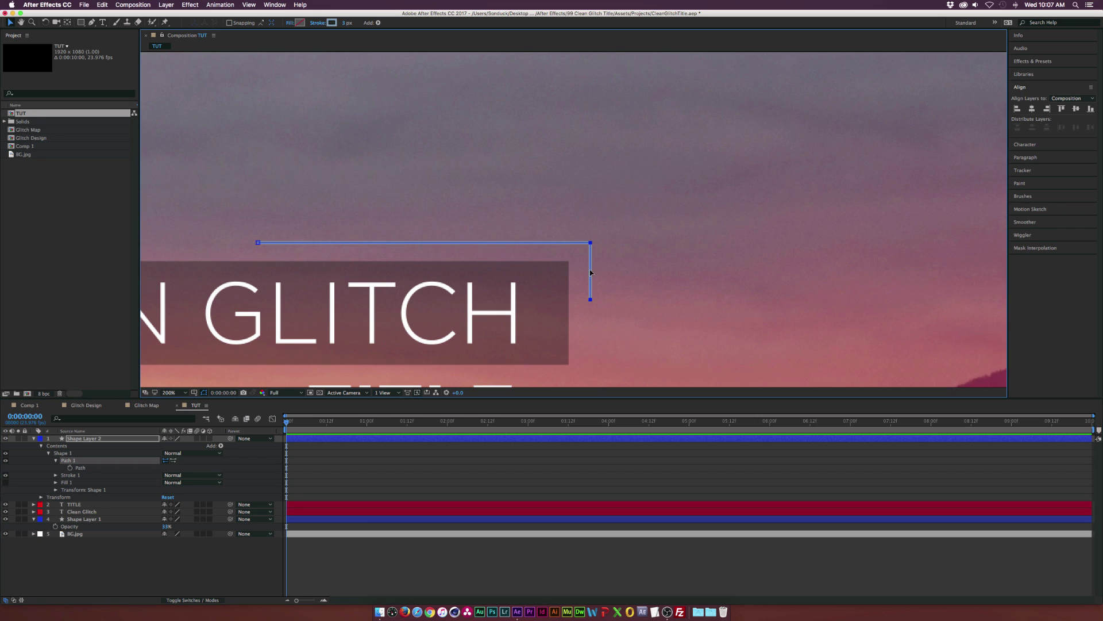
{"action": "left_click_drag", "start_coordinate": [590, 300], "coordinate": [587, 299]}
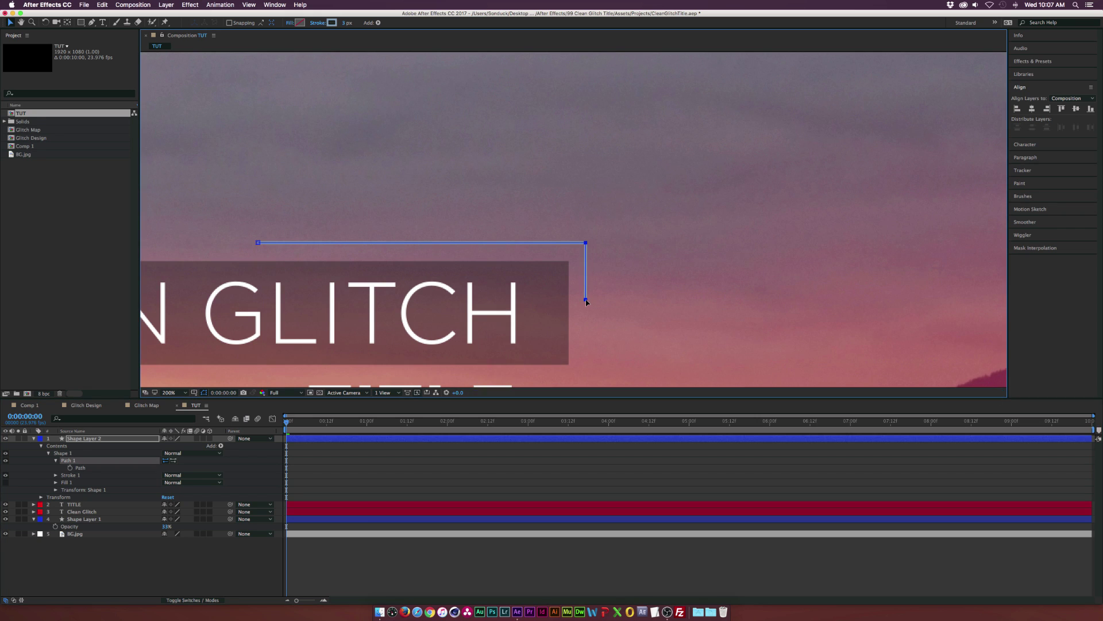
{"action": "left_click", "coordinate": [116, 569]}
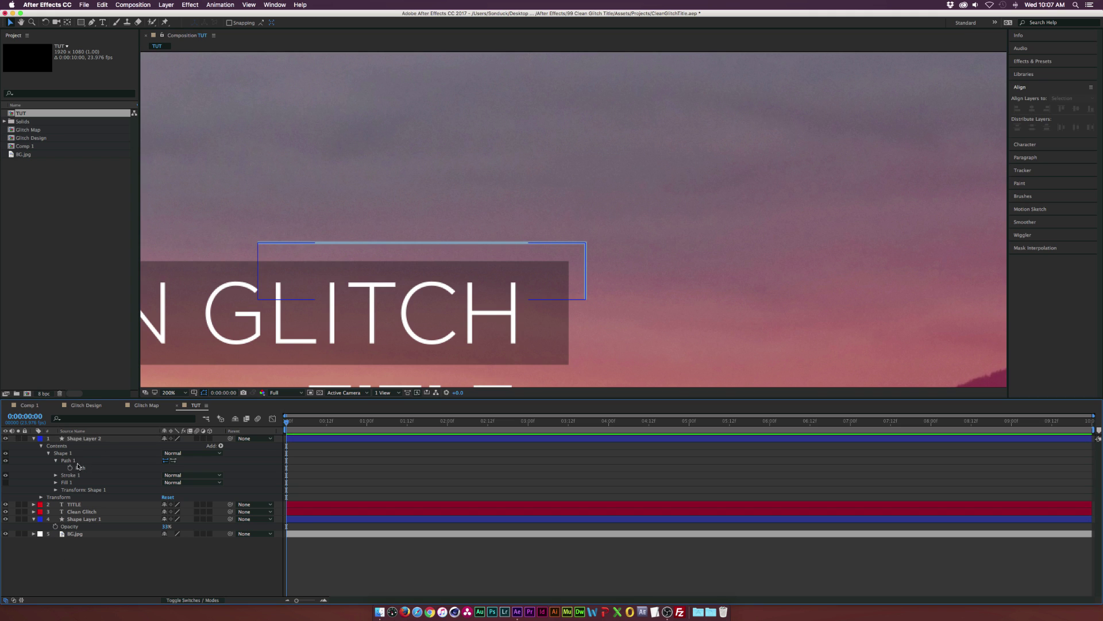
Step: Nudge the L-shaped line down slightly so it sits closer to the bar's upper edge
{"action": "left_click", "coordinate": [73, 460]}
{"action": "key", "text": "Down"}
{"action": "key", "text": "Down"}
{"action": "key", "text": "Down"}
{"action": "key", "text": "Down"}
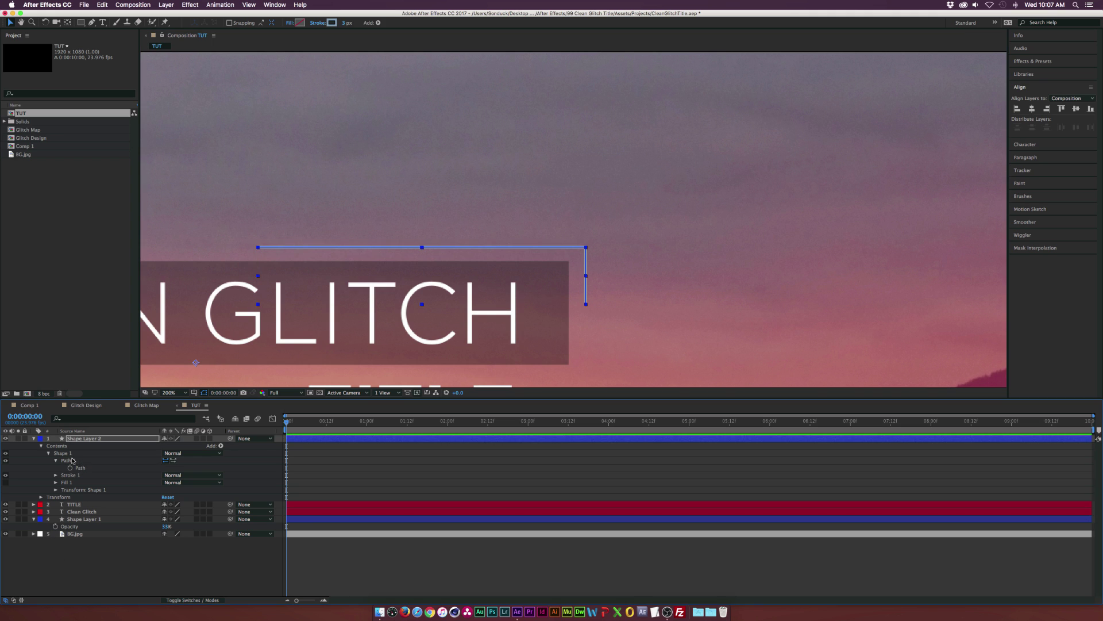
Step: Duplicate the Shape 1 group inside Shape Layer 2
{"action": "left_click", "coordinate": [49, 454]}
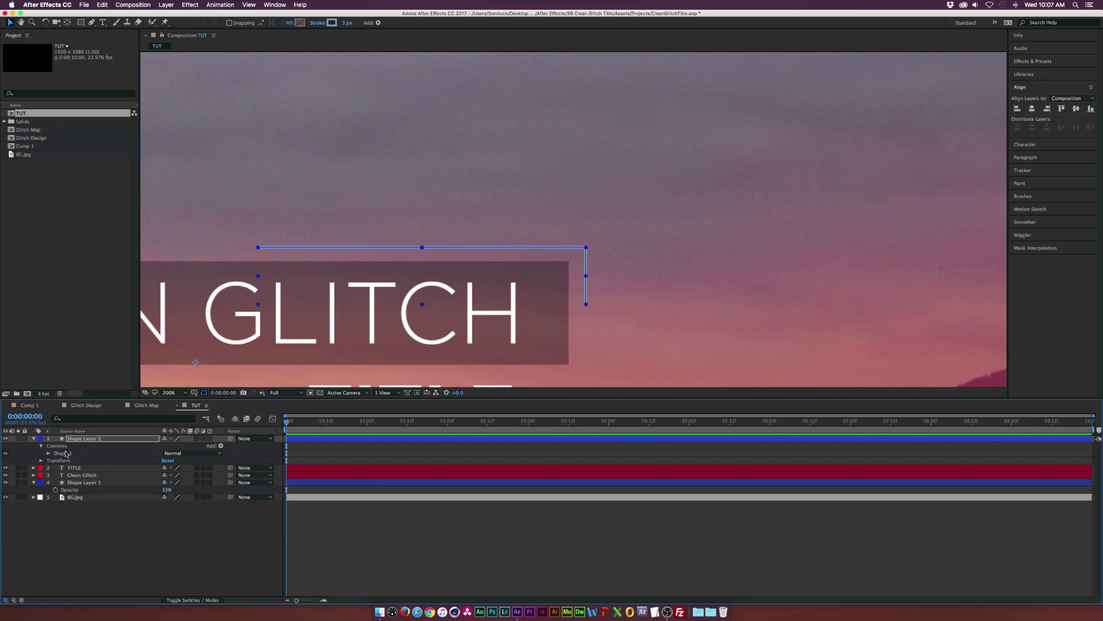
{"action": "left_click", "coordinate": [66, 454]}
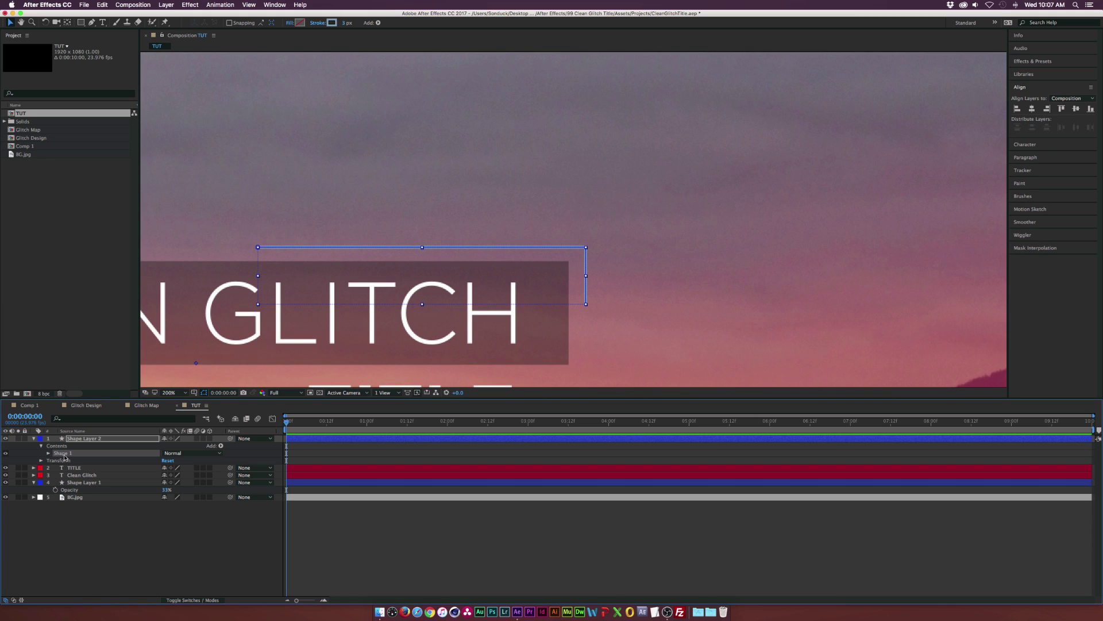
{"action": "left_click", "coordinate": [101, 4]}
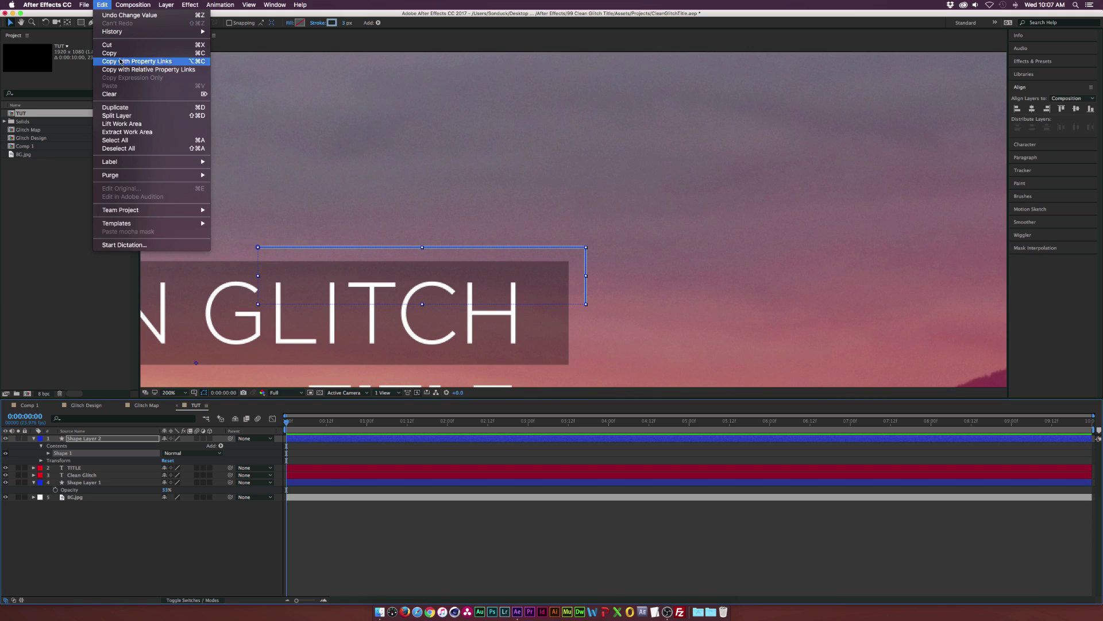
{"action": "left_click", "coordinate": [122, 107]}
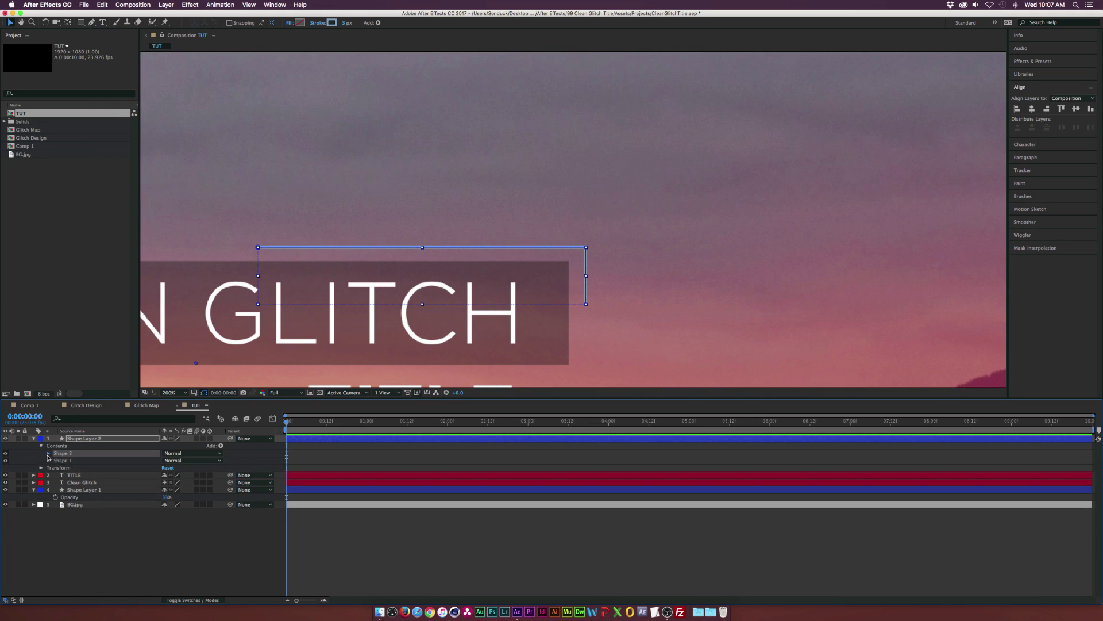
Step: Set the rotation of the duplicated Shape 2 group to 180°
{"action": "left_click", "coordinate": [48, 453]}
{"action": "left_click", "coordinate": [56, 483]}
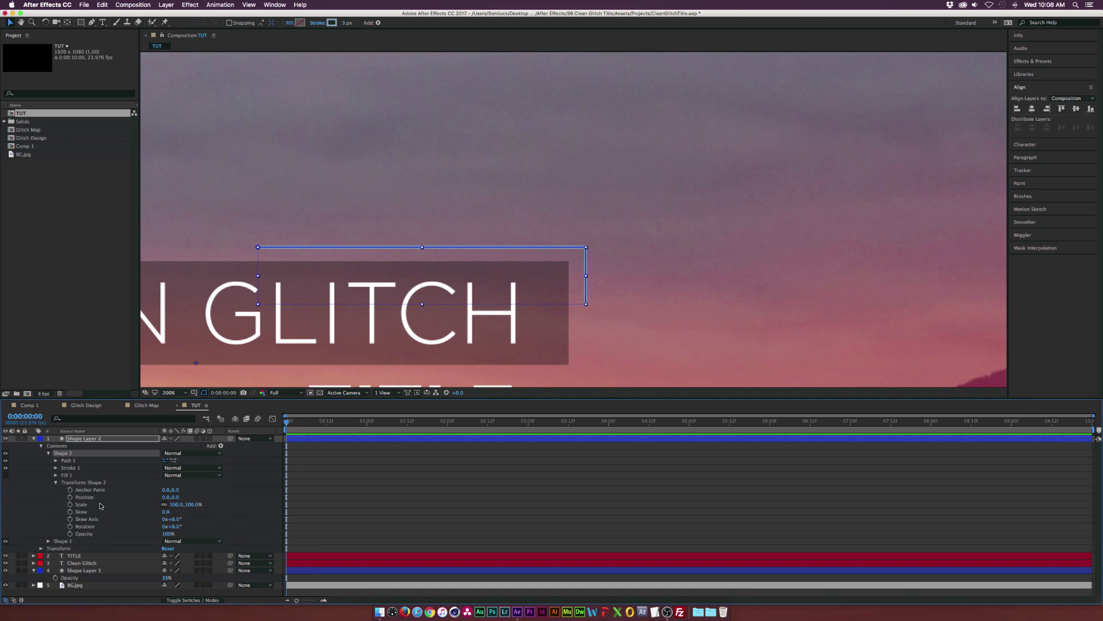
{"action": "left_click", "coordinate": [174, 526]}
{"action": "key", "text": "Return"}
{"action": "key", "text": "comma"}
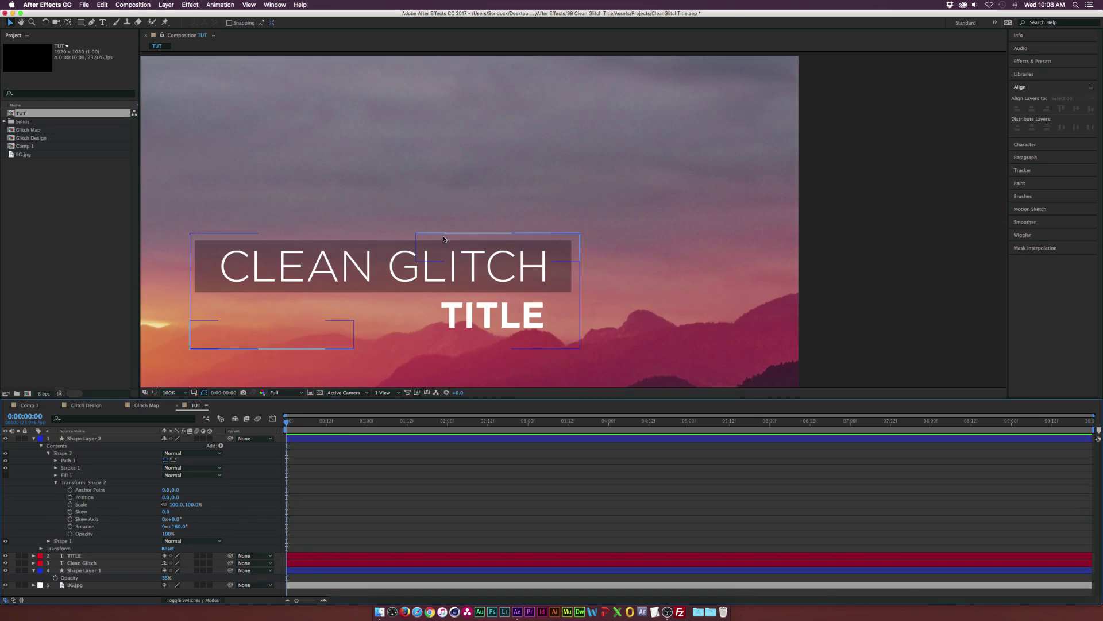
Step: Move the Shape 2 group straight up through its transform position so it frames the bar's lower-left corner
{"action": "left_click", "coordinate": [242, 348]}
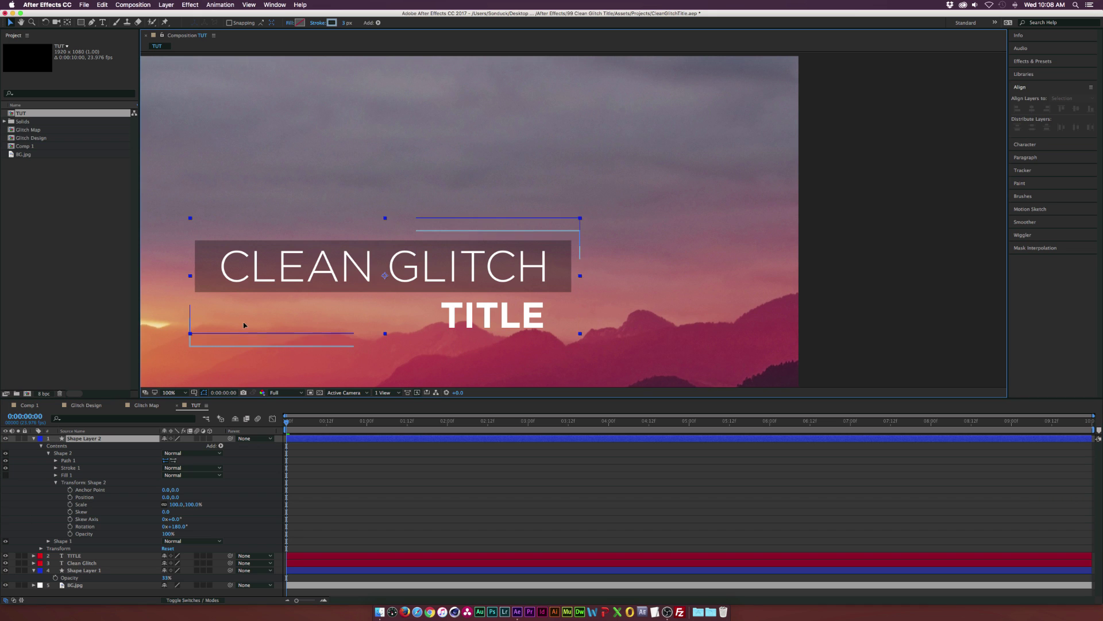
{"action": "left_click", "coordinate": [174, 497]}
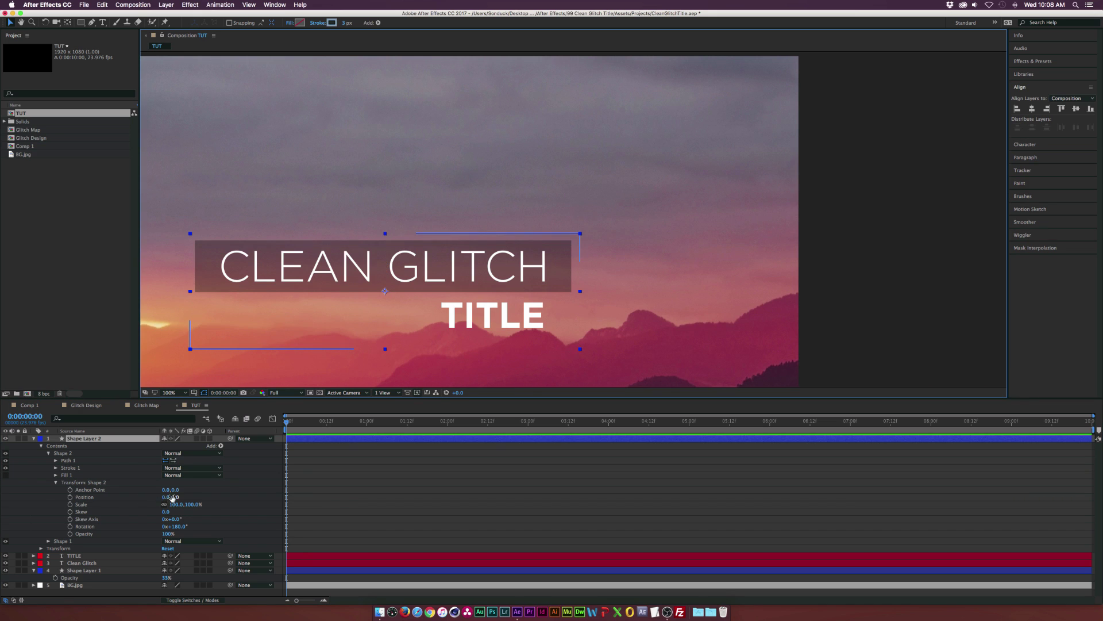
{"action": "type", "text": "-170"}
{"action": "key", "text": "Return"}
{"action": "left_click_drag", "start_coordinate": [166, 497], "coordinate": [190, 496]}
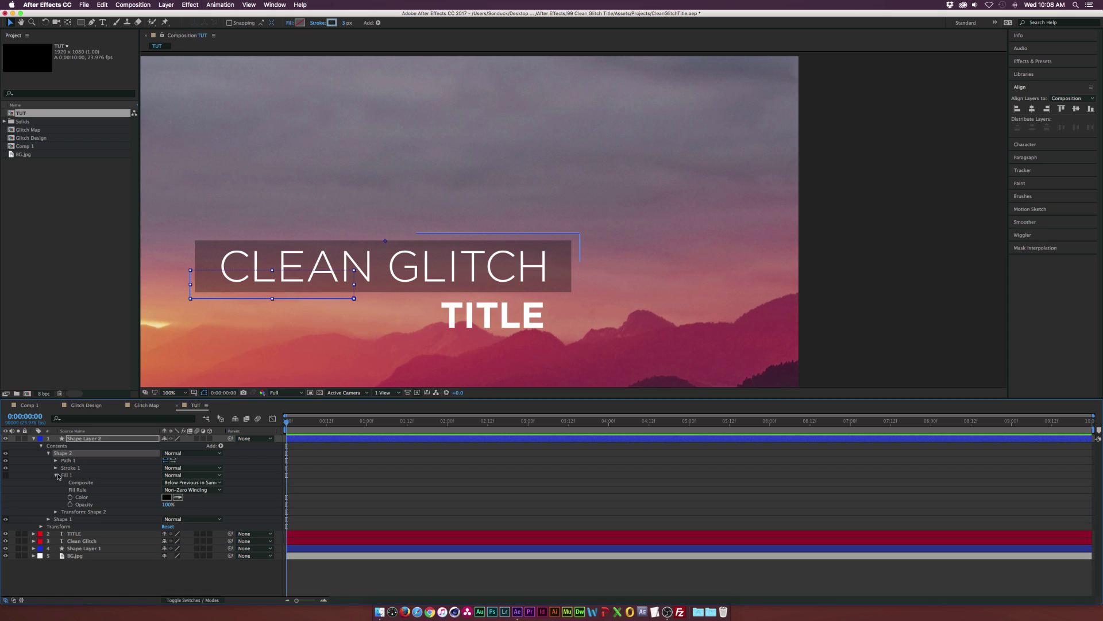
Step: Set the stroke colour of the Shape 2 line at the bar's lower-left corner to white (FFFFFF), and deselect it
{"action": "left_click", "coordinate": [56, 475]}
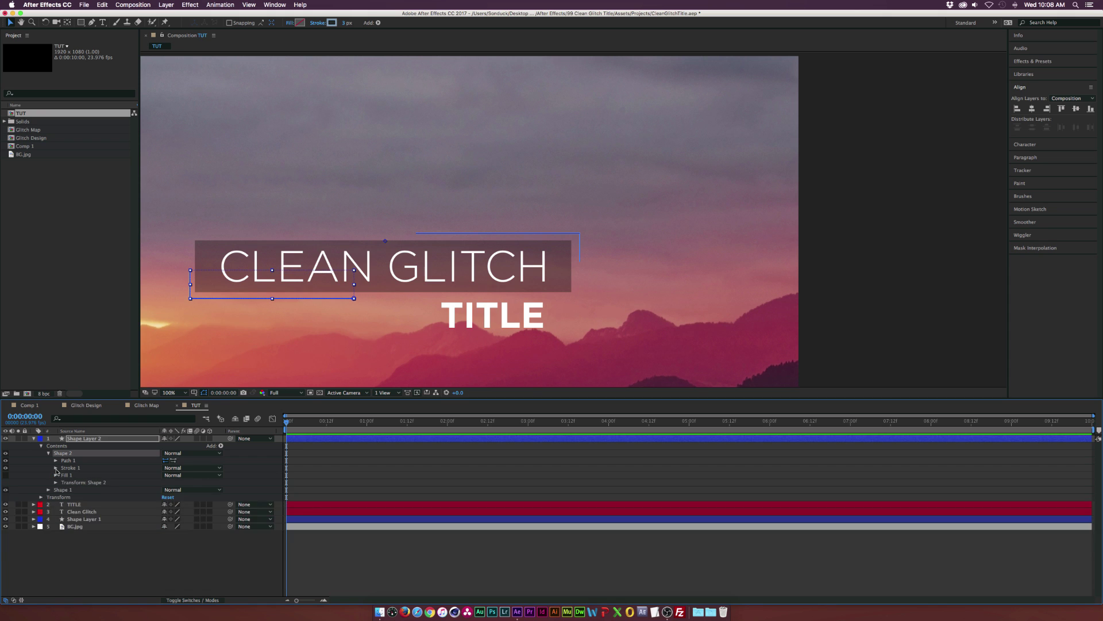
{"action": "left_click", "coordinate": [56, 467]}
{"action": "left_click", "coordinate": [76, 468]}
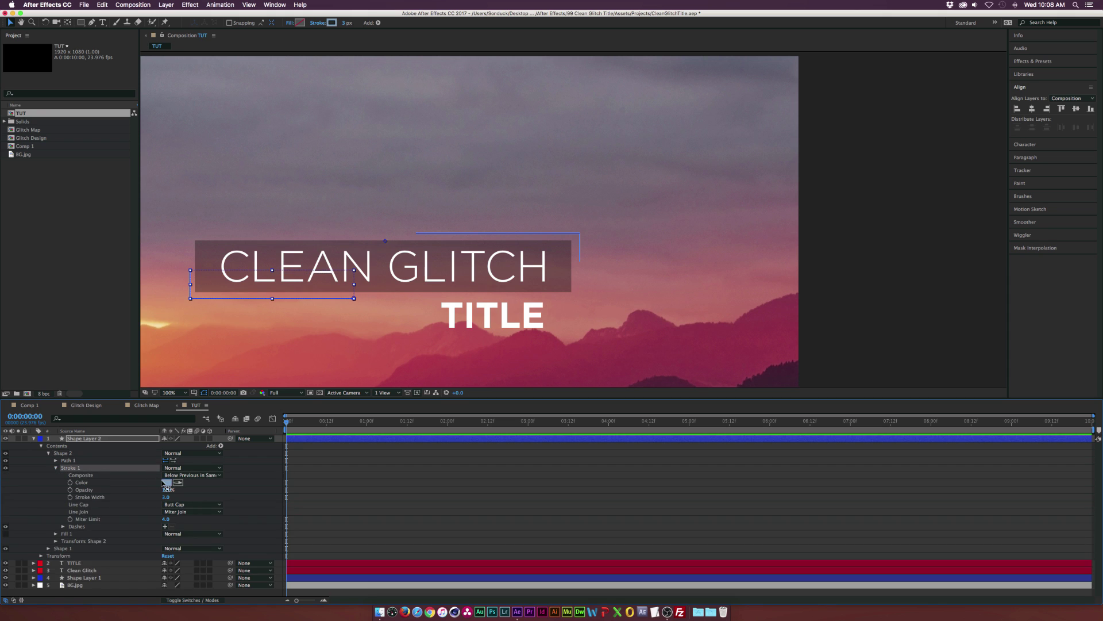
{"action": "left_click", "coordinate": [167, 482]}
{"action": "left_click_drag", "start_coordinate": [494, 298], "coordinate": [329, 228]}
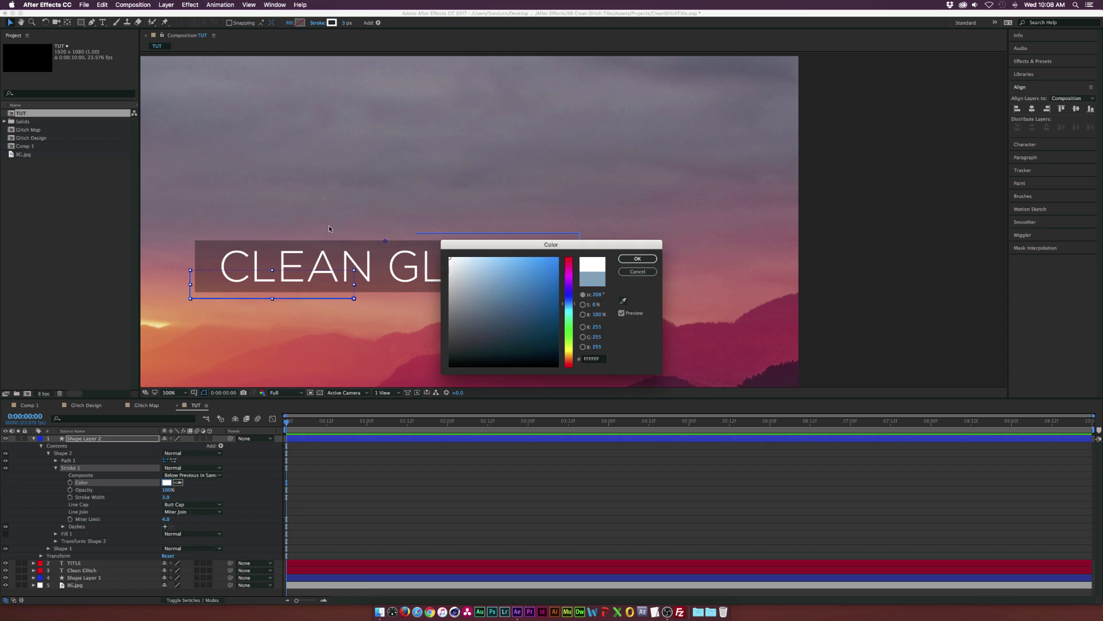
{"action": "left_click", "coordinate": [637, 259]}
{"action": "left_click", "coordinate": [380, 499]}
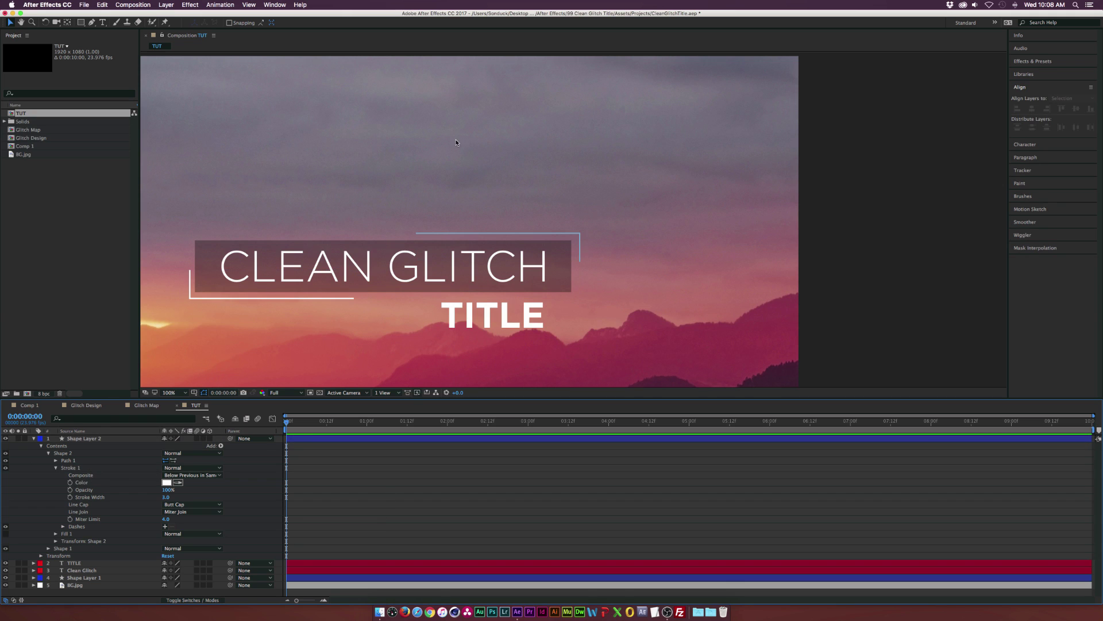
{"action": "left_click", "coordinate": [25, 452]}
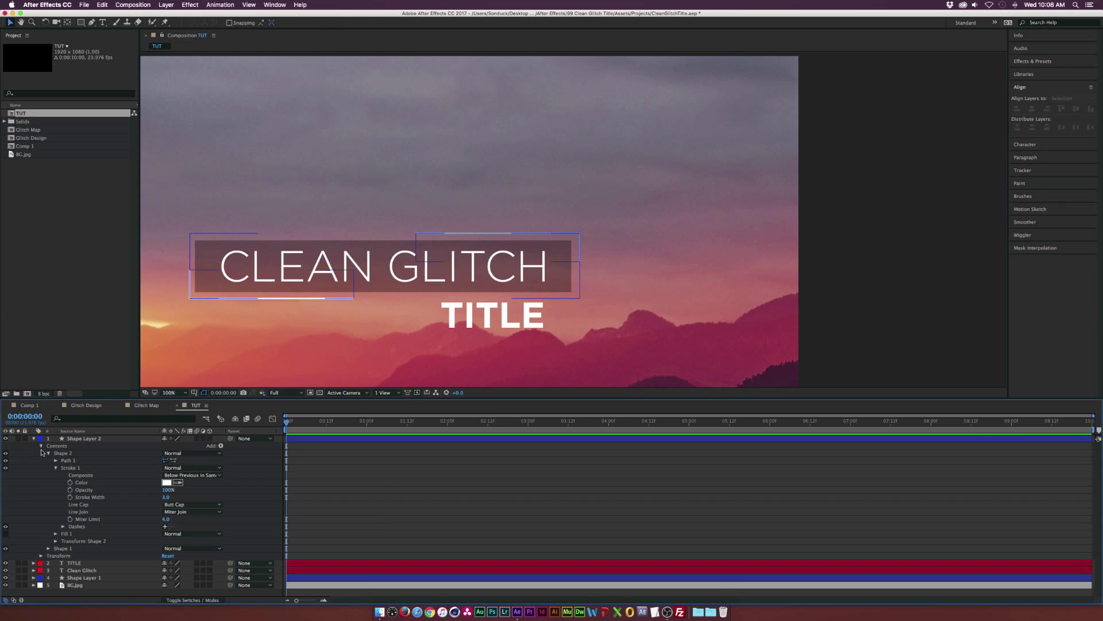
Step: Collapse the Shape 2 group and add a Trim Paths operator to the contents of Shape Layer 2, with its properties shown
{"action": "left_click", "coordinate": [48, 452]}
{"action": "left_click", "coordinate": [220, 445]}
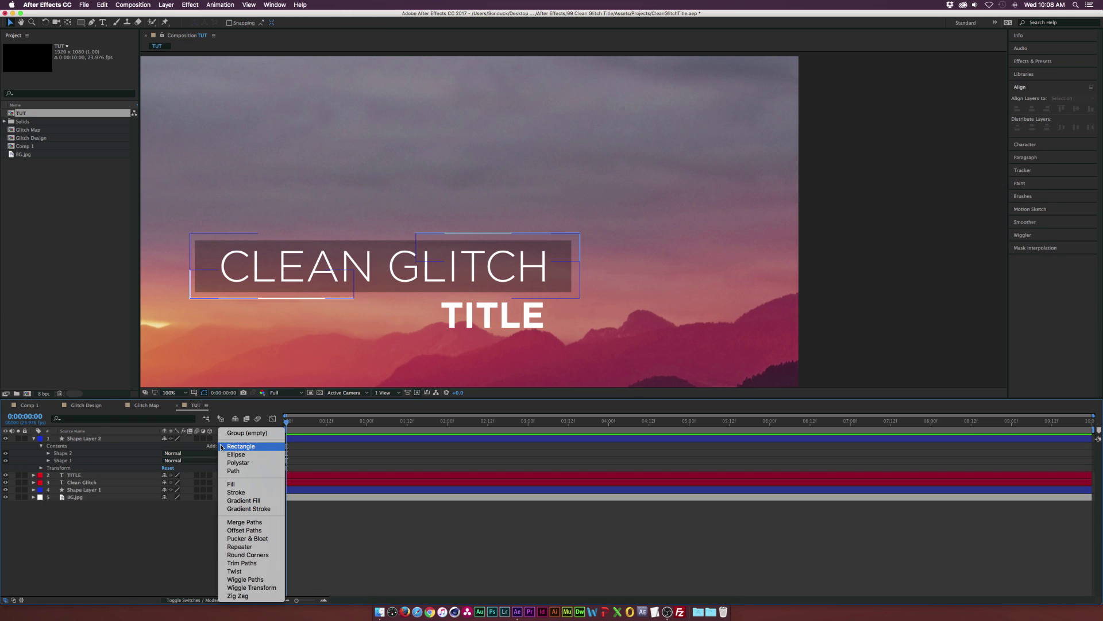
{"action": "left_click", "coordinate": [249, 563]}
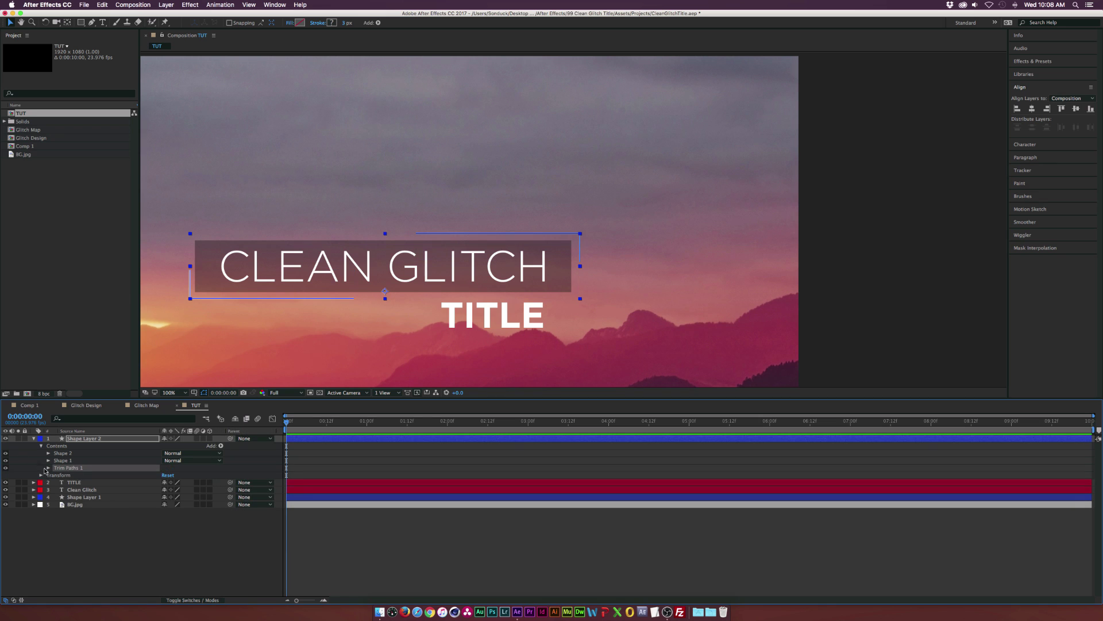
{"action": "left_click", "coordinate": [48, 467]}
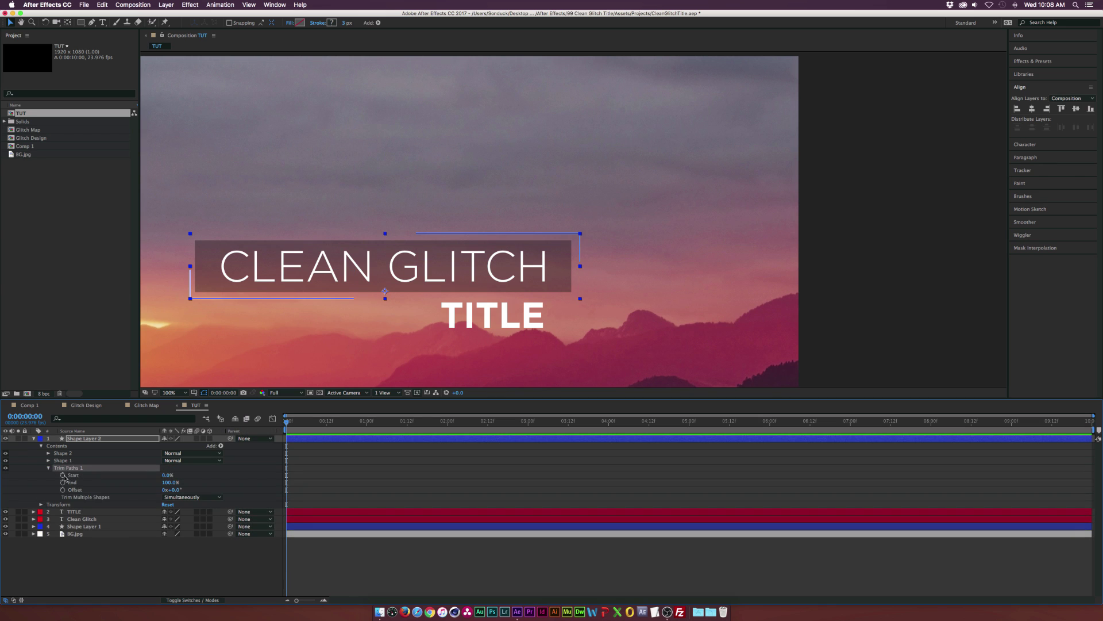
Step: Animate the Trim Paths Start value from 0% at 0:00:00:00 to about 19% at 0:00:07:00, and scrub through the result
{"action": "left_click", "coordinate": [63, 475]}
{"action": "left_click_drag", "start_coordinate": [315, 424], "coordinate": [850, 428]}
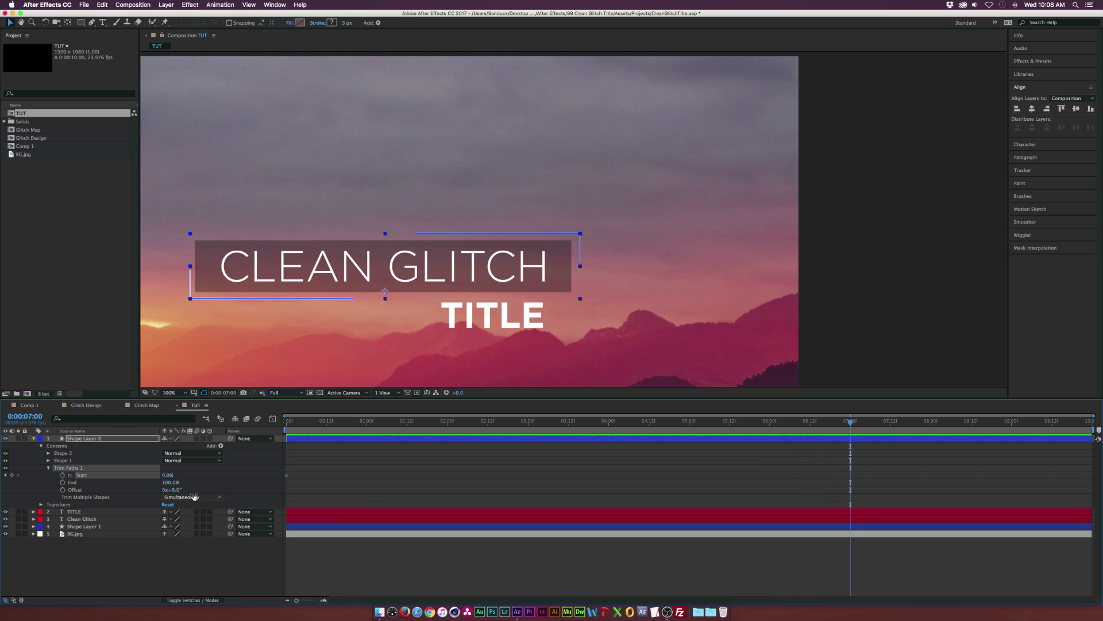
{"action": "left_click_drag", "start_coordinate": [167, 475], "coordinate": [175, 477]}
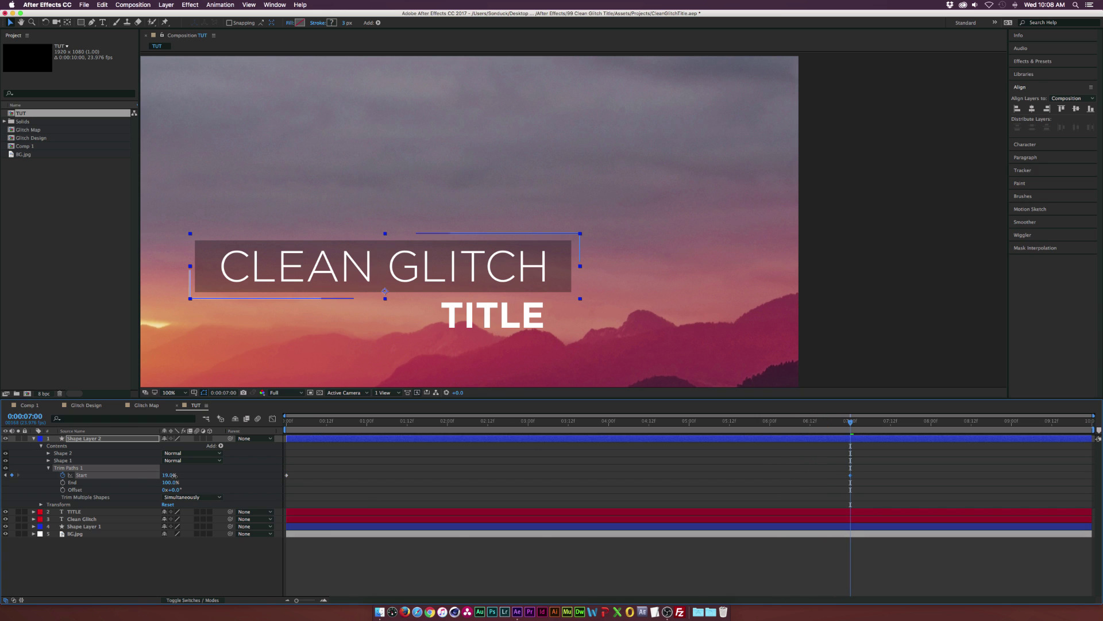
{"action": "left_click", "coordinate": [212, 476]}
{"action": "left_click_drag", "start_coordinate": [316, 428], "coordinate": [841, 435]}
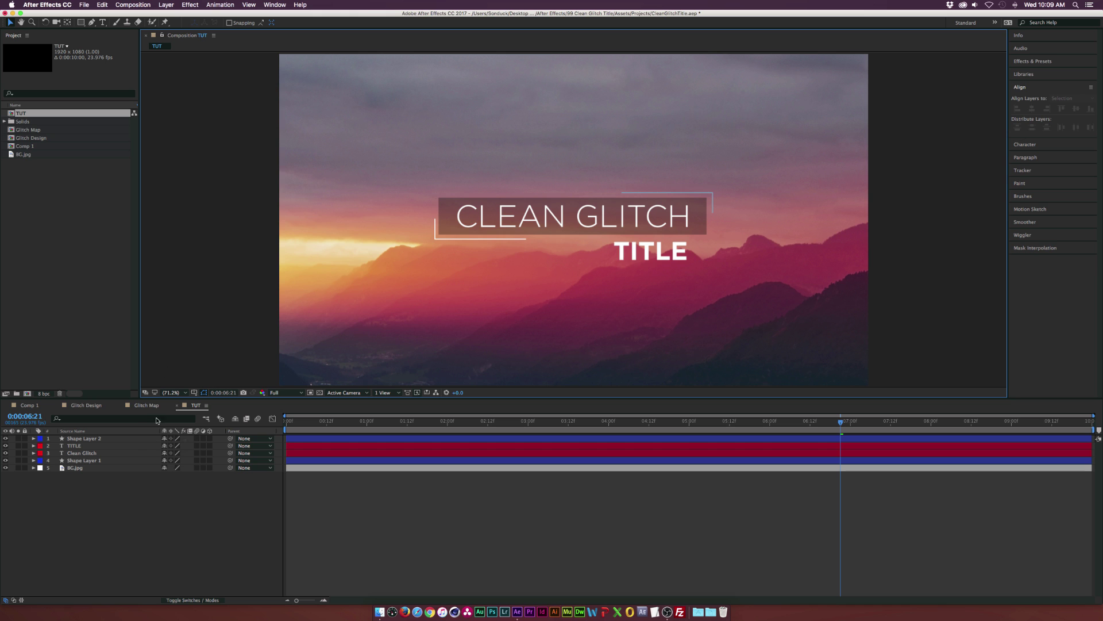
Step: Activate the Rectangle tool and set its stroke type to None
{"action": "left_click", "coordinate": [80, 22]}
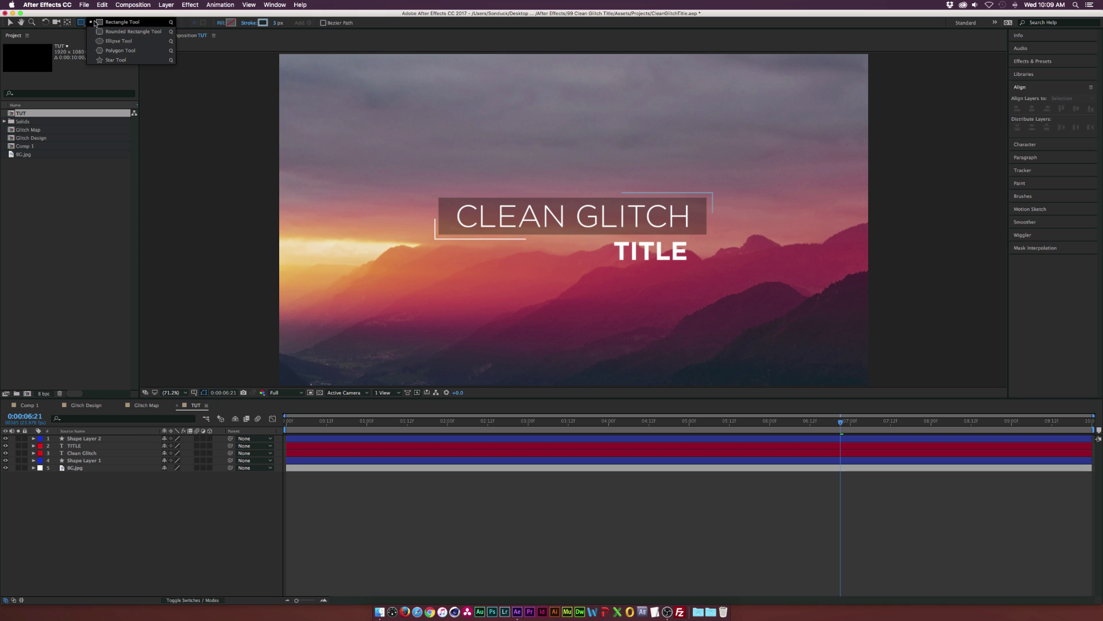
{"action": "left_click", "coordinate": [262, 22]}
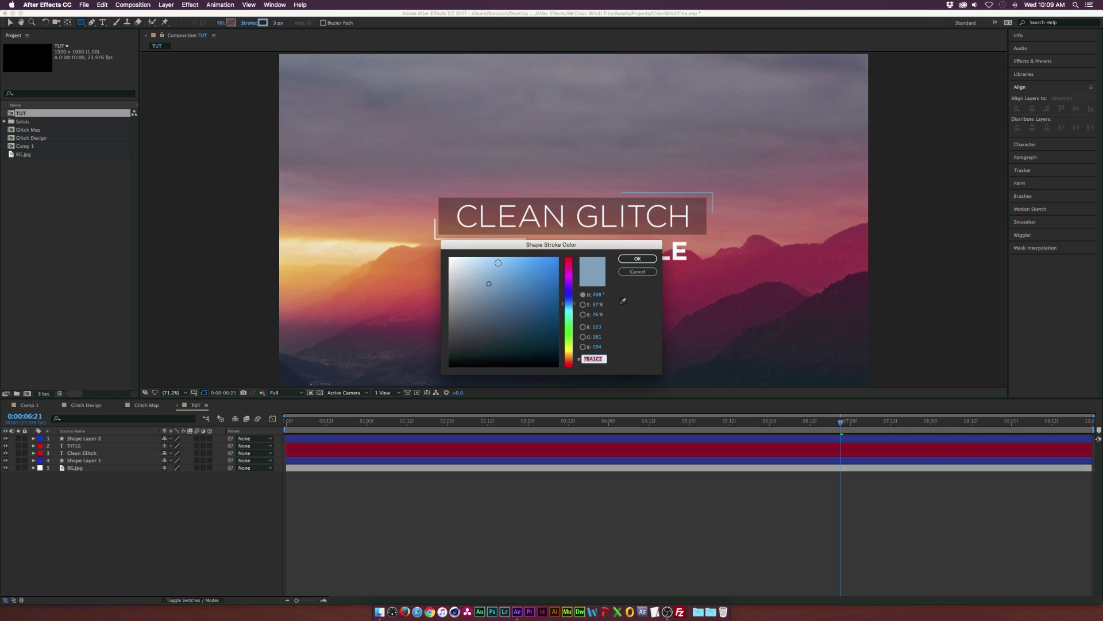
{"action": "left_click", "coordinate": [639, 271]}
{"action": "left_click", "coordinate": [248, 23]}
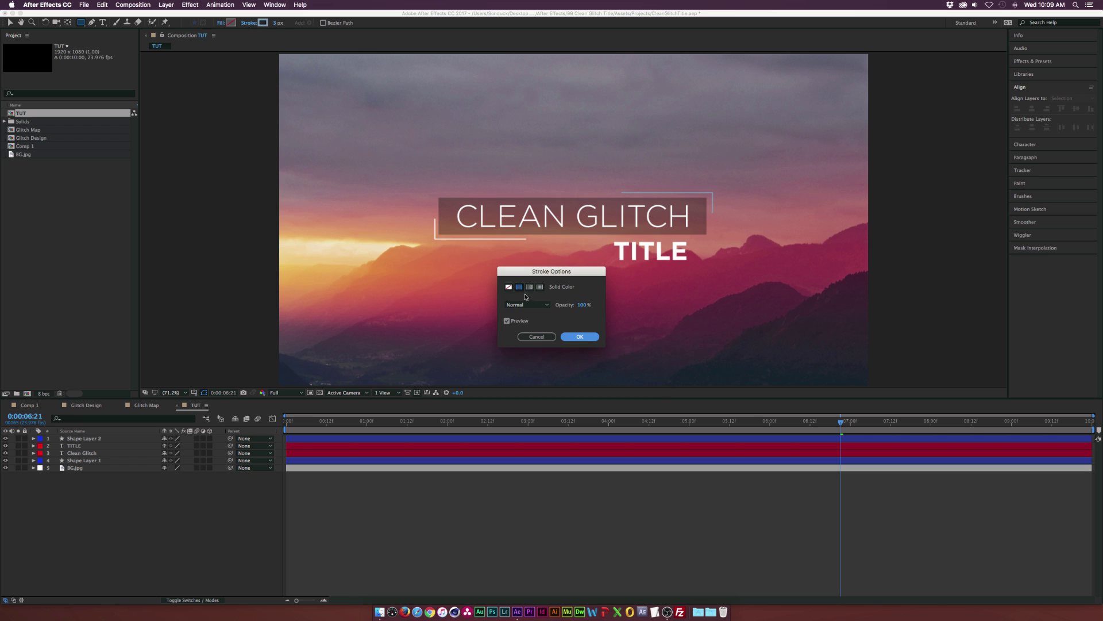
{"action": "left_click", "coordinate": [509, 286]}
{"action": "left_click", "coordinate": [578, 336]}
Step: Set the Rectangle tool's fill to a solid white colour
{"action": "left_click", "coordinate": [222, 23]}
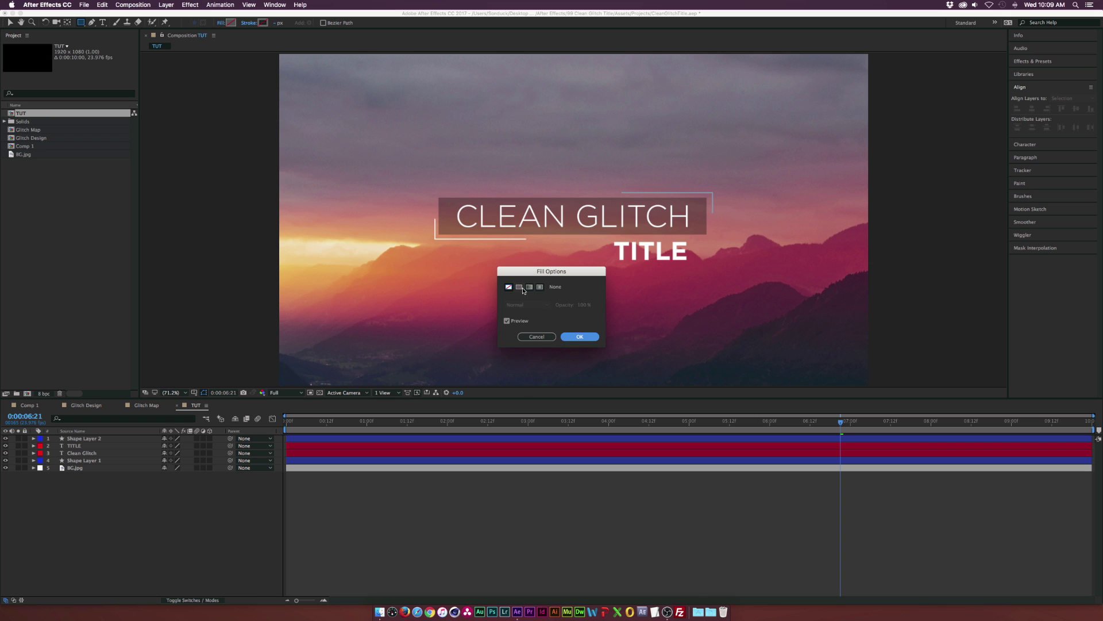
{"action": "left_click", "coordinate": [518, 287]}
{"action": "left_click", "coordinate": [579, 337]}
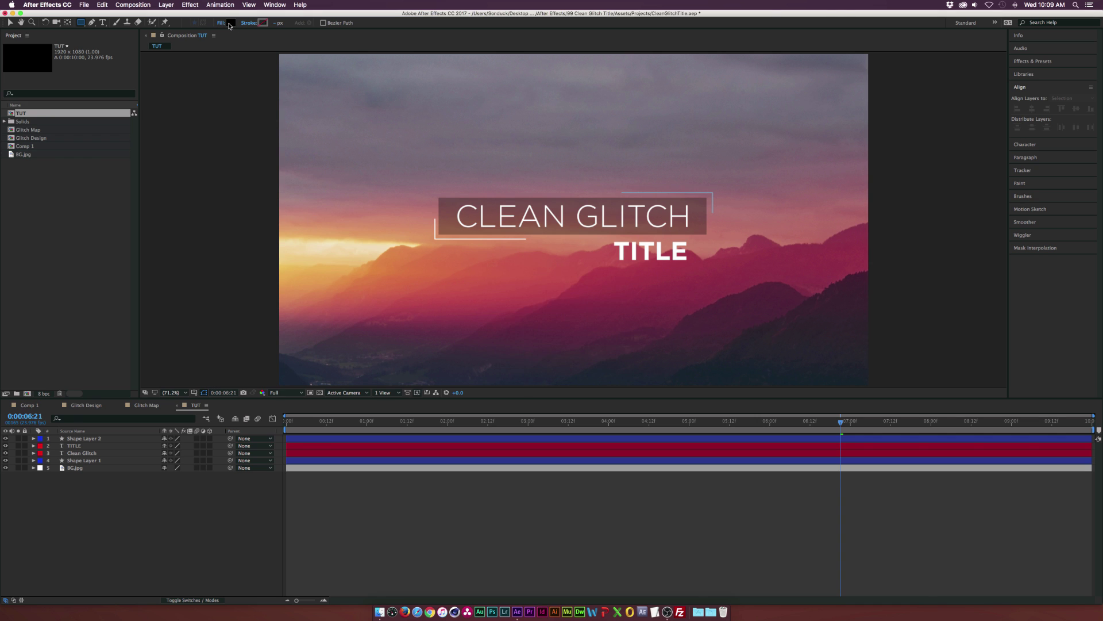
{"action": "left_click", "coordinate": [230, 24]}
{"action": "left_click_drag", "start_coordinate": [547, 355], "coordinate": [447, 254]}
{"action": "left_click", "coordinate": [636, 260]}
Step: Hide all existing layers and draw fifteen white horizontal bars of varied length and thickness across the frame on a new shape layer
{"action": "left_click_drag", "start_coordinate": [5, 437], "coordinate": [5, 468]}
{"action": "key", "text": "comma"}
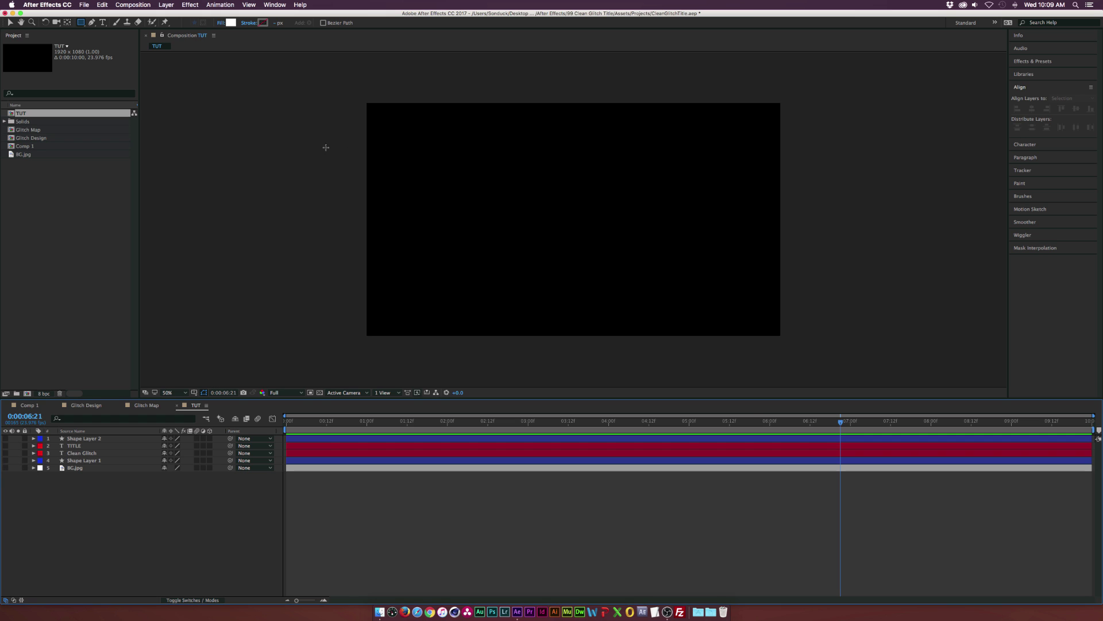
{"action": "left_click_drag", "start_coordinate": [326, 148], "coordinate": [970, 168]}
{"action": "left_click_drag", "start_coordinate": [861, 215], "coordinate": [262, 231]}
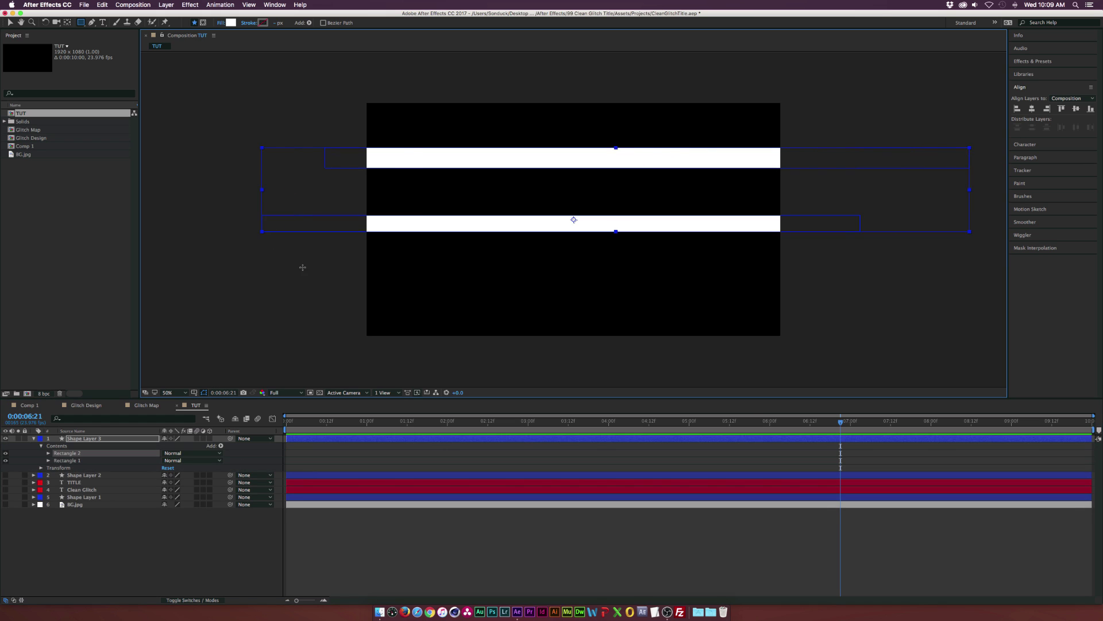
{"action": "left_click_drag", "start_coordinate": [303, 267], "coordinate": [721, 270]}
{"action": "left_click_drag", "start_coordinate": [614, 293], "coordinate": [759, 297]}
{"action": "left_click_drag", "start_coordinate": [548, 199], "coordinate": [778, 201]}
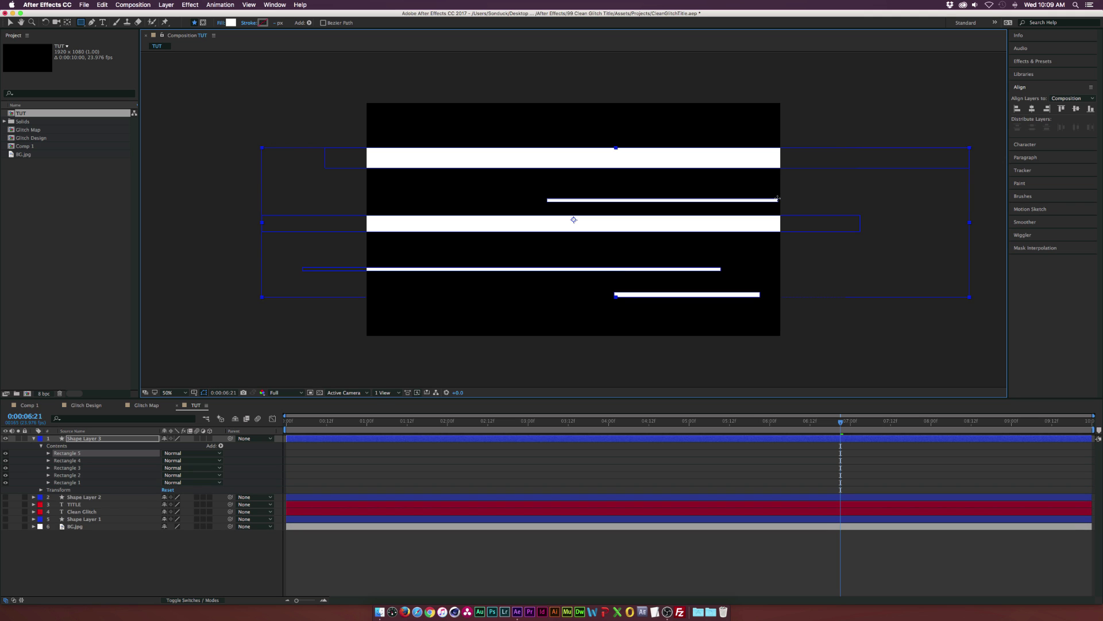
{"action": "left_click_drag", "start_coordinate": [488, 252], "coordinate": [628, 256]}
{"action": "left_click_drag", "start_coordinate": [463, 318], "coordinate": [551, 320]}
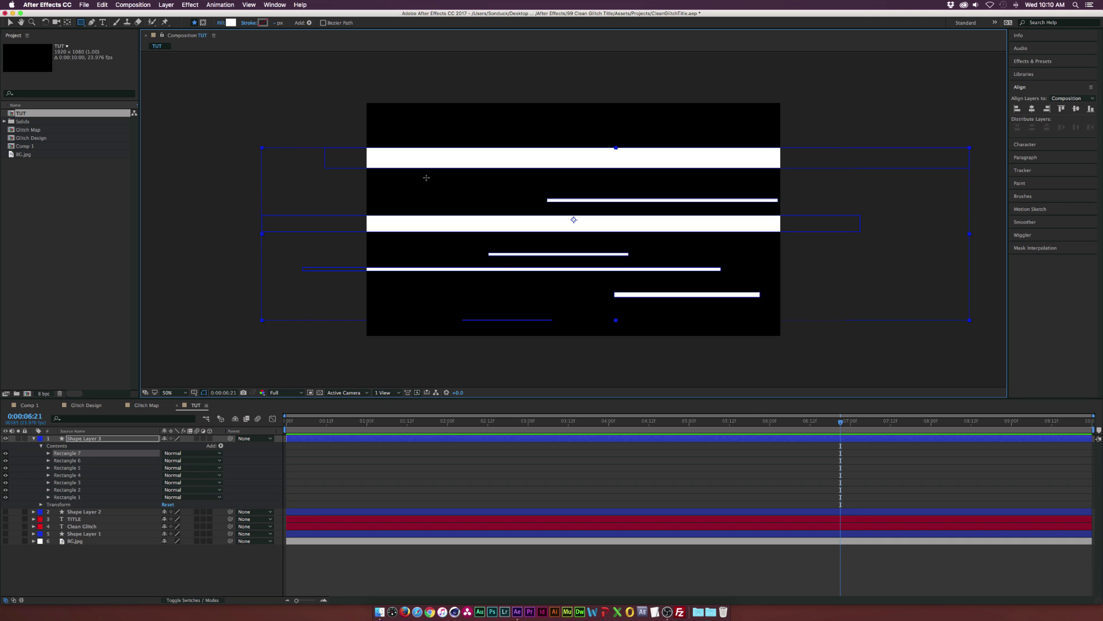
{"action": "left_click_drag", "start_coordinate": [426, 178], "coordinate": [518, 184]}
{"action": "left_click_drag", "start_coordinate": [449, 273], "coordinate": [466, 252]}
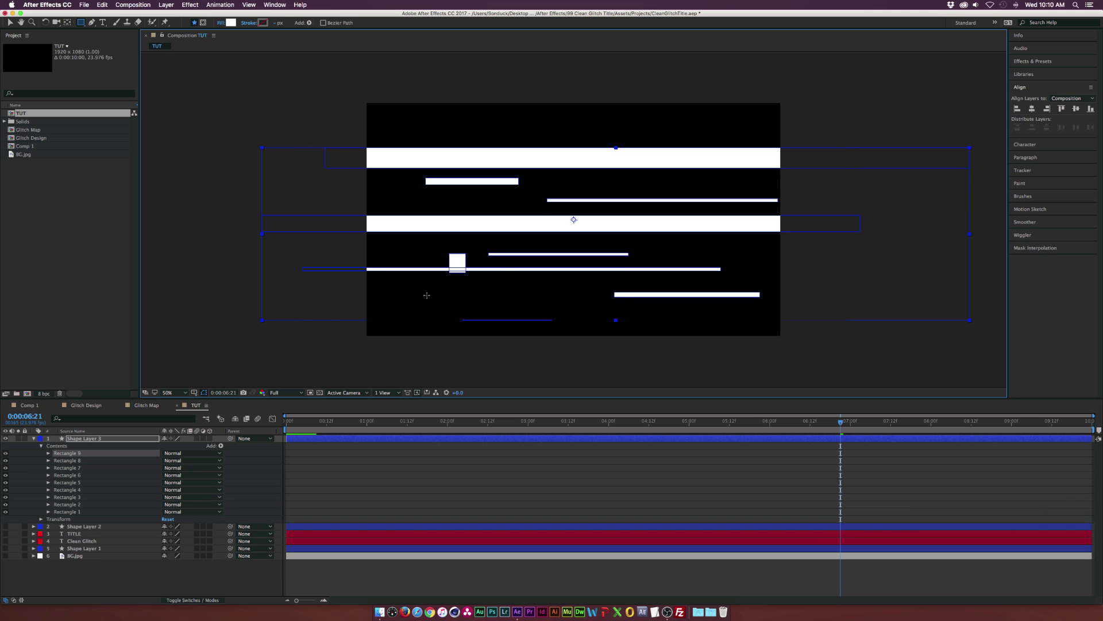
{"action": "left_click_drag", "start_coordinate": [427, 297], "coordinate": [627, 307]}
{"action": "left_click_drag", "start_coordinate": [696, 314], "coordinate": [812, 319]}
{"action": "left_click_drag", "start_coordinate": [705, 271], "coordinate": [804, 275]}
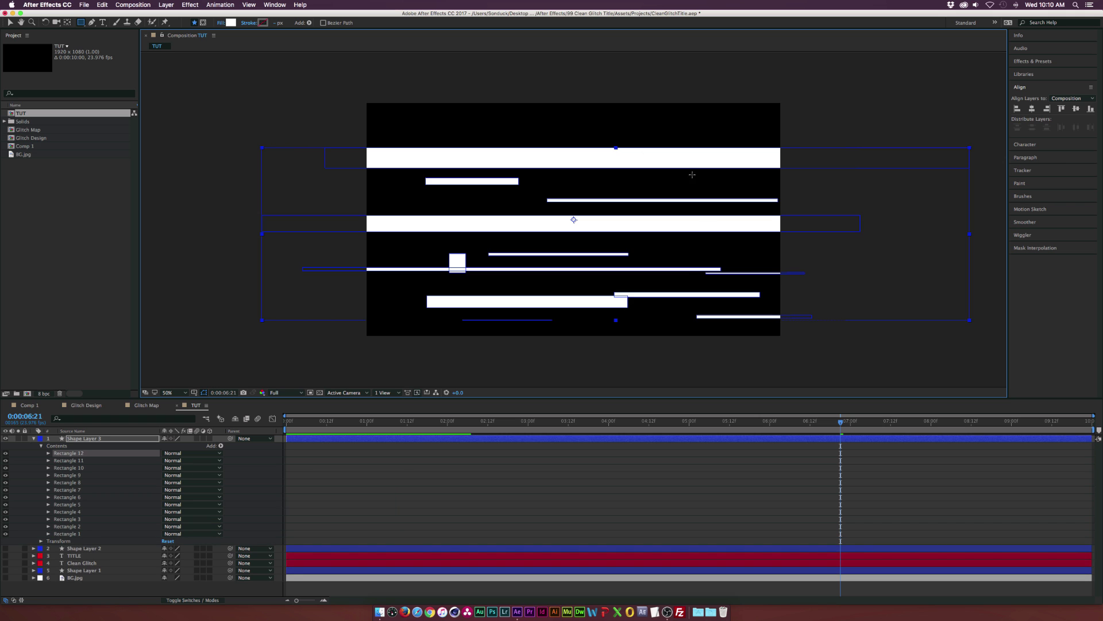
{"action": "left_click_drag", "start_coordinate": [547, 131], "coordinate": [649, 141]}
{"action": "left_click_drag", "start_coordinate": [410, 133], "coordinate": [337, 125]}
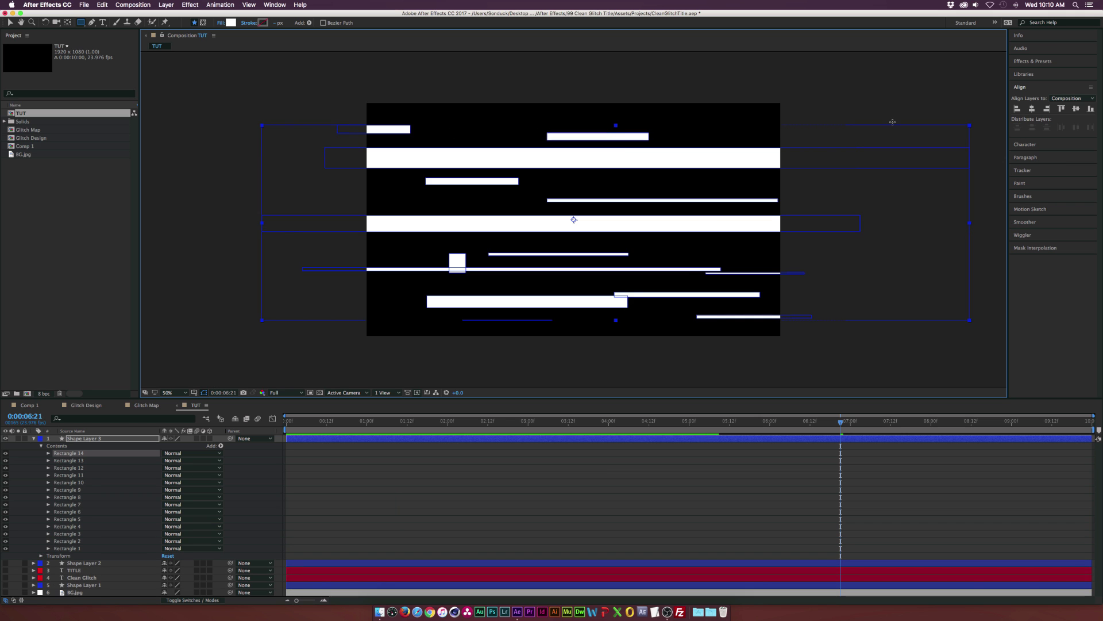
{"action": "left_click_drag", "start_coordinate": [892, 122], "coordinate": [683, 129]}
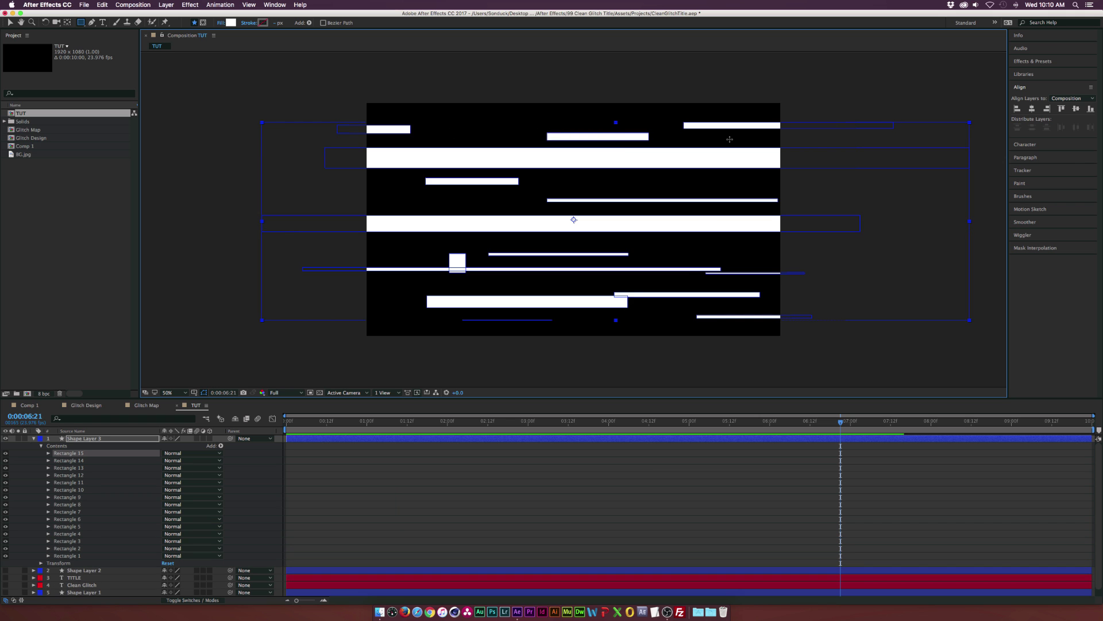
{"action": "left_click", "coordinate": [34, 439]}
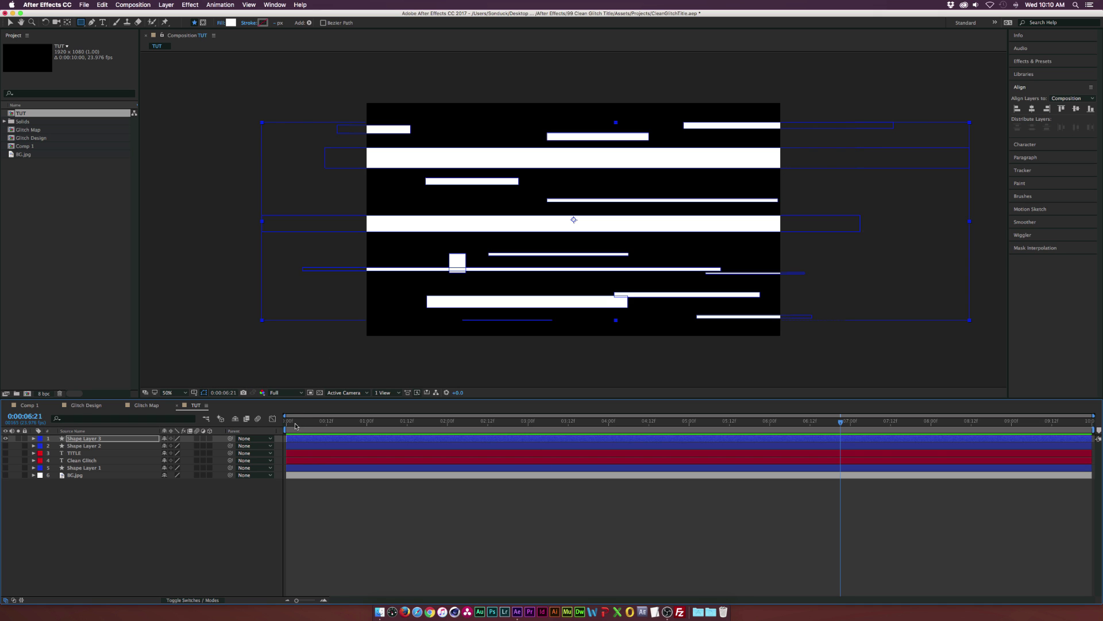
Step: Split Shape Layer 3 at 0:00:00:03 and delete the later part, keeping only its first three frames
{"action": "left_click_drag", "start_coordinate": [296, 426], "coordinate": [304, 431]}
{"action": "key", "text": "Page_Up"}
{"action": "key", "text": "Page_Up"}
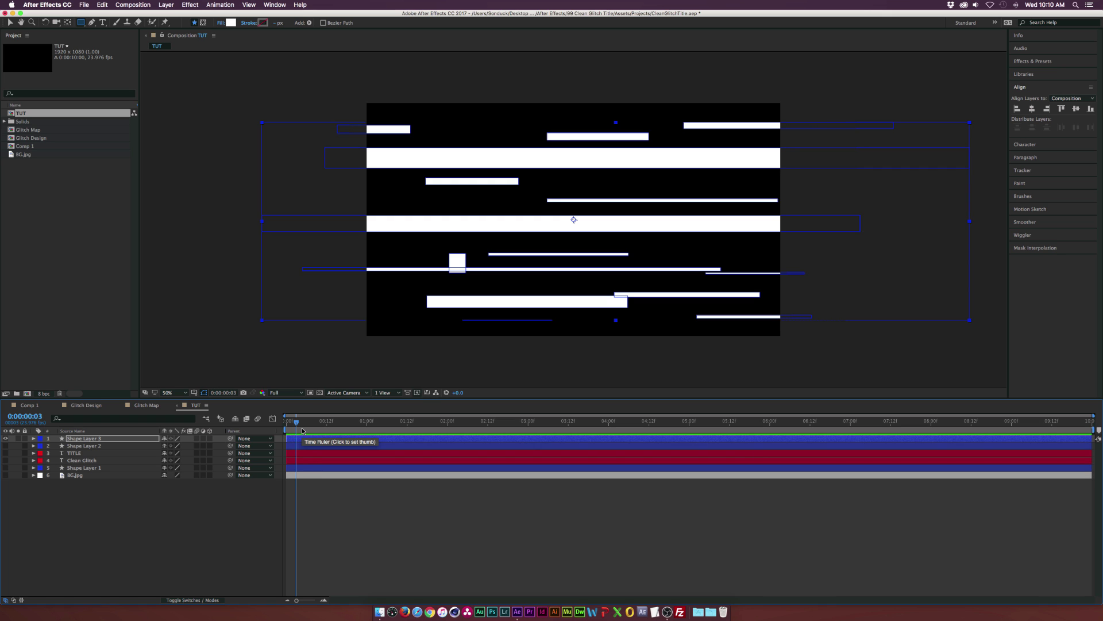
{"action": "key", "text": "super+shift+d"}
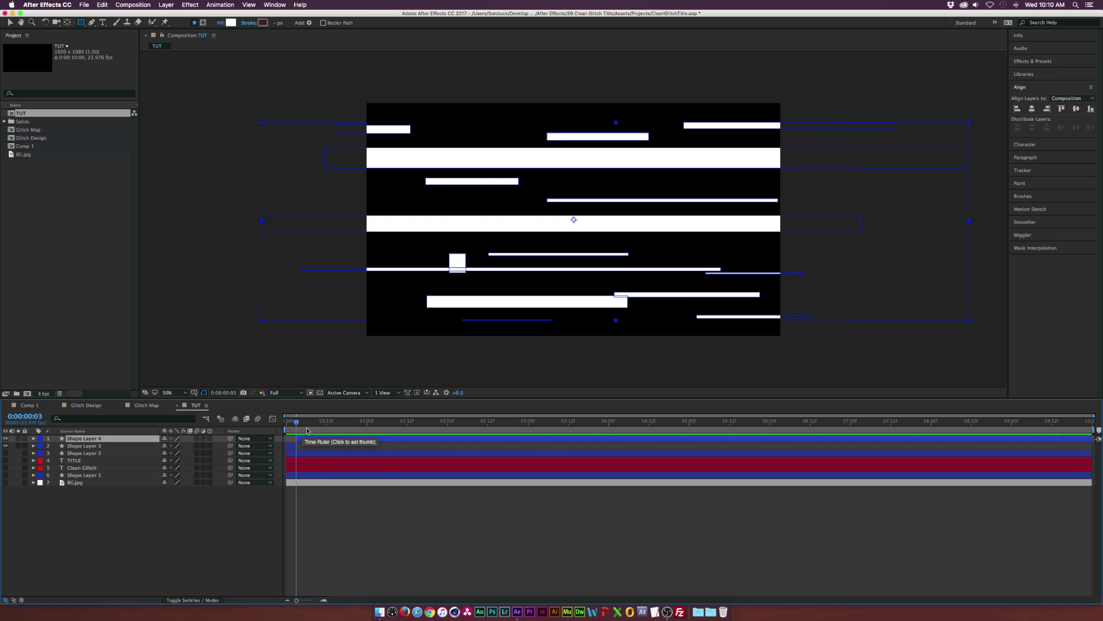
{"action": "key", "text": "Delete"}
{"action": "left_click_drag", "start_coordinate": [1094, 446], "coordinate": [1014, 445]}
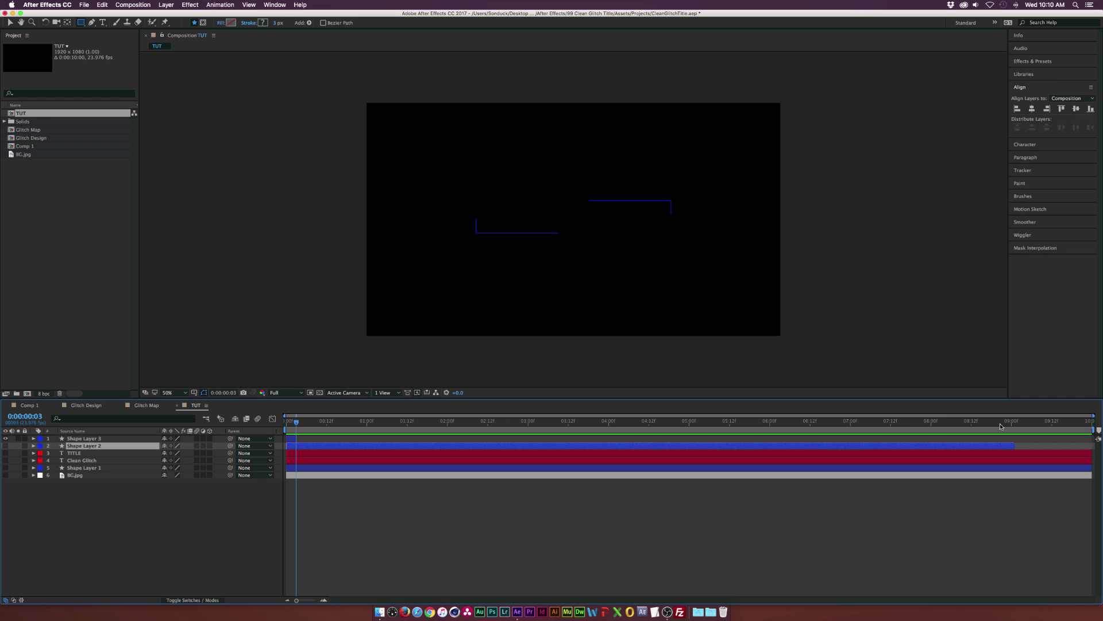
{"action": "key", "text": "super+z"}
{"action": "left_click", "coordinate": [102, 4]}
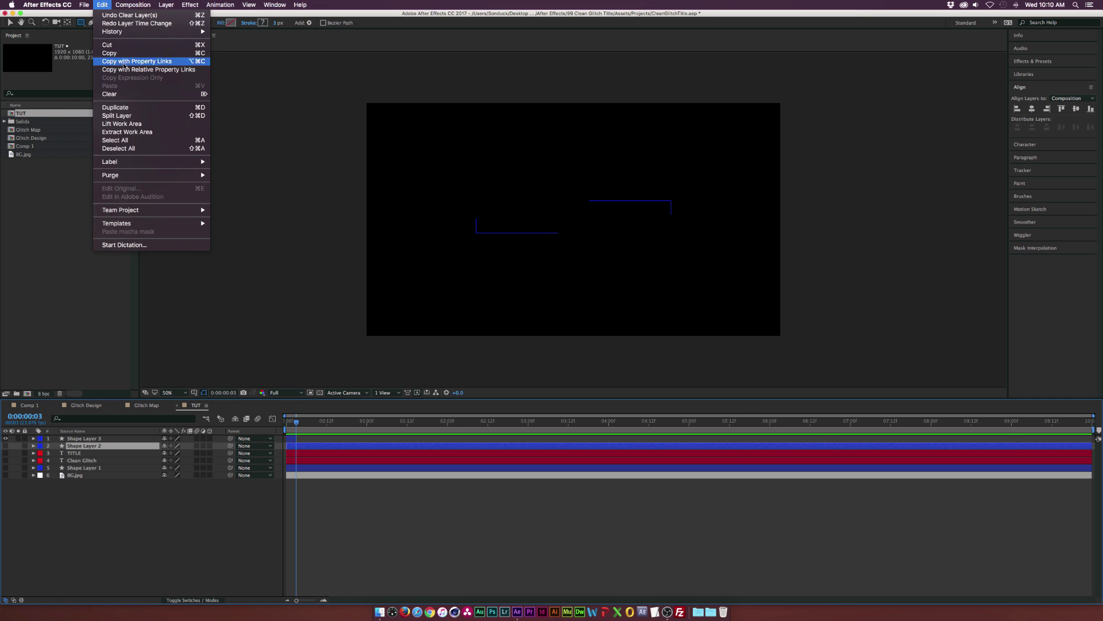
{"action": "left_click", "coordinate": [130, 342]}
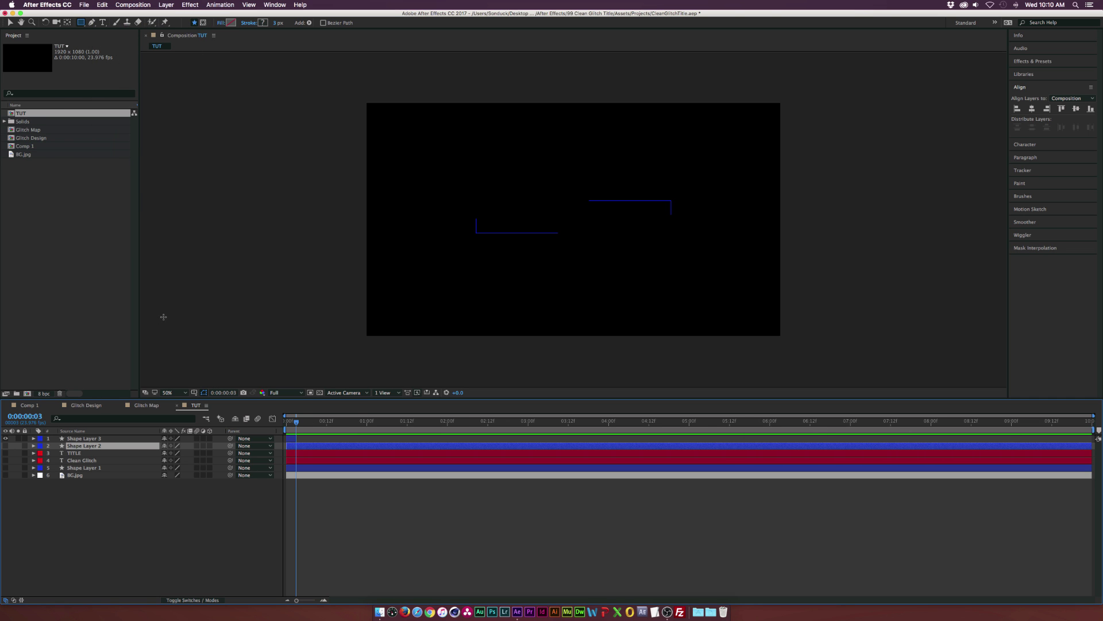
Step: Try to draw another bar at 0:00:00:03 with Shape Layer 3 selected
{"action": "key", "text": "equal"}
{"action": "key", "text": "equal"}
{"action": "left_click", "coordinate": [93, 426]}
{"action": "left_click", "coordinate": [82, 438]}
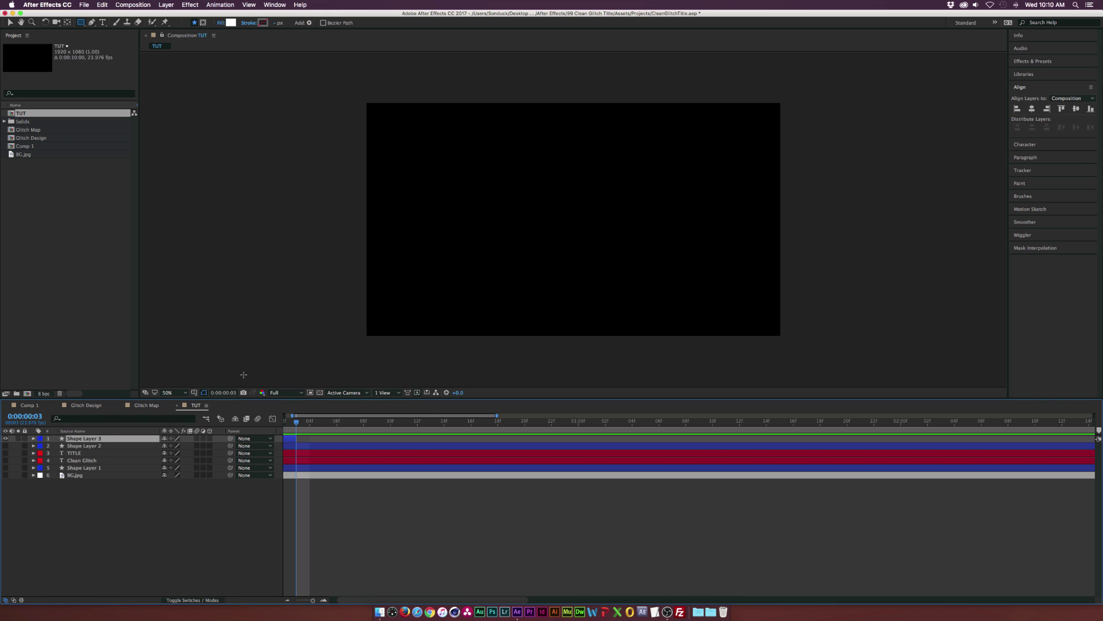
{"action": "left_click_drag", "start_coordinate": [295, 424], "coordinate": [327, 422]}
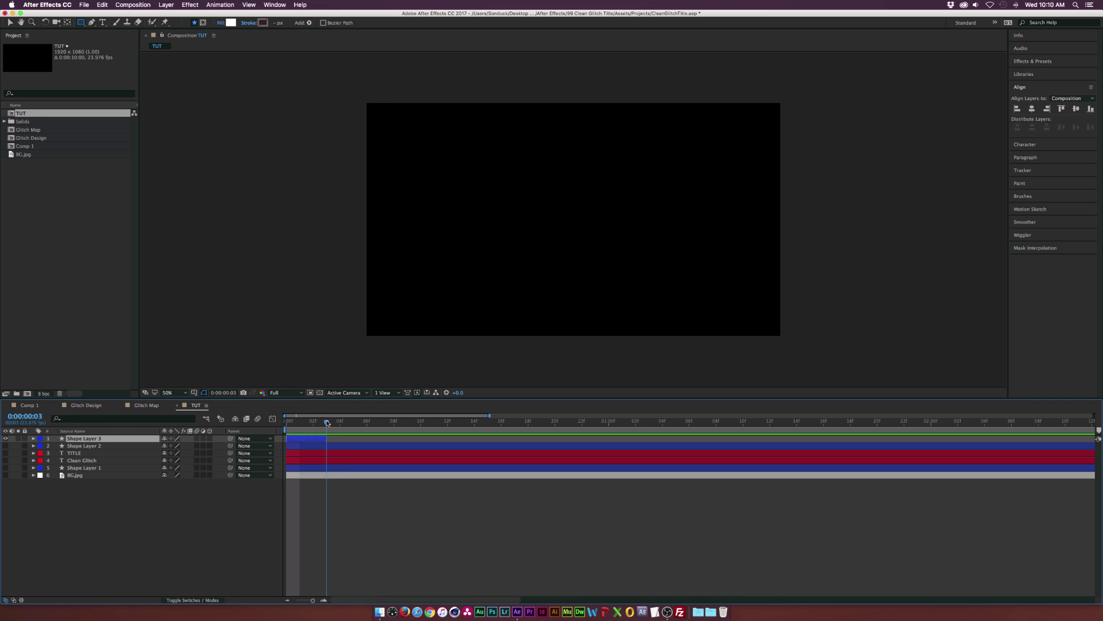
{"action": "left_click_drag", "start_coordinate": [590, 290], "coordinate": [753, 281]}
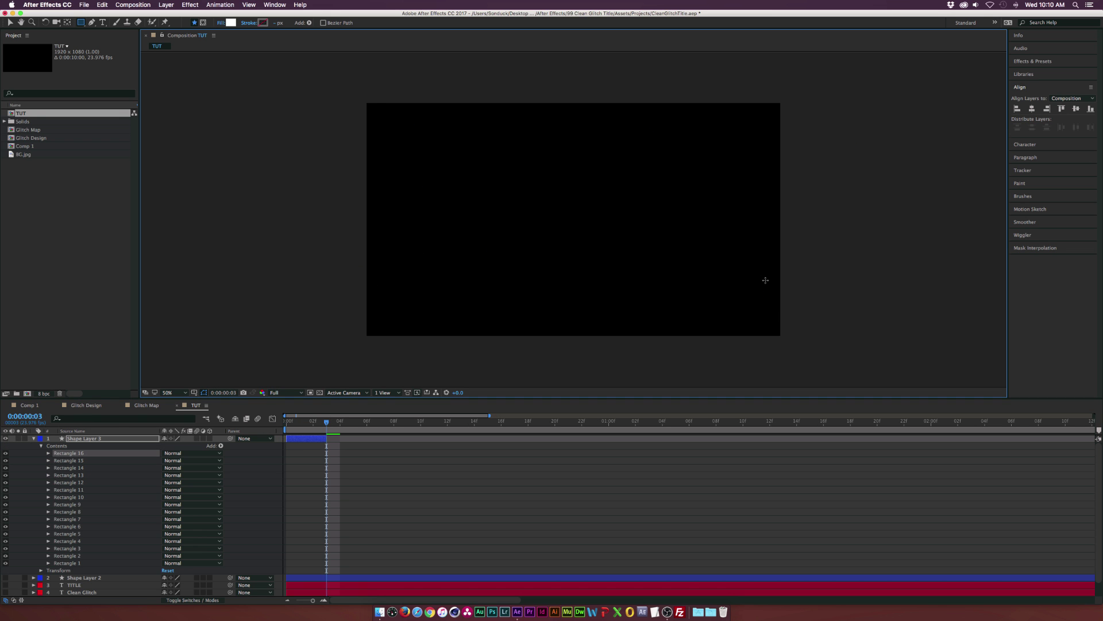
{"action": "key", "text": "super+z"}
{"action": "key", "text": "super+grave"}
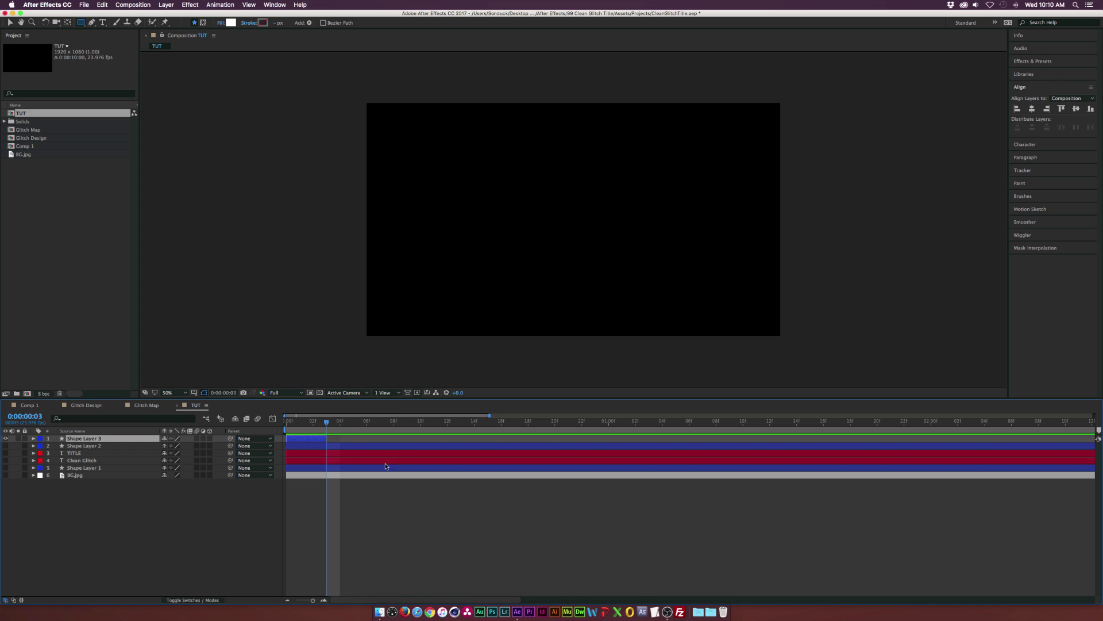
Step: With no layer selected, draw nine white horizontal bars in a different arrangement on a new shape layer at 0:00:00:03
{"action": "left_click", "coordinate": [131, 585]}
{"action": "left_click_drag", "start_coordinate": [362, 290], "coordinate": [735, 293]}
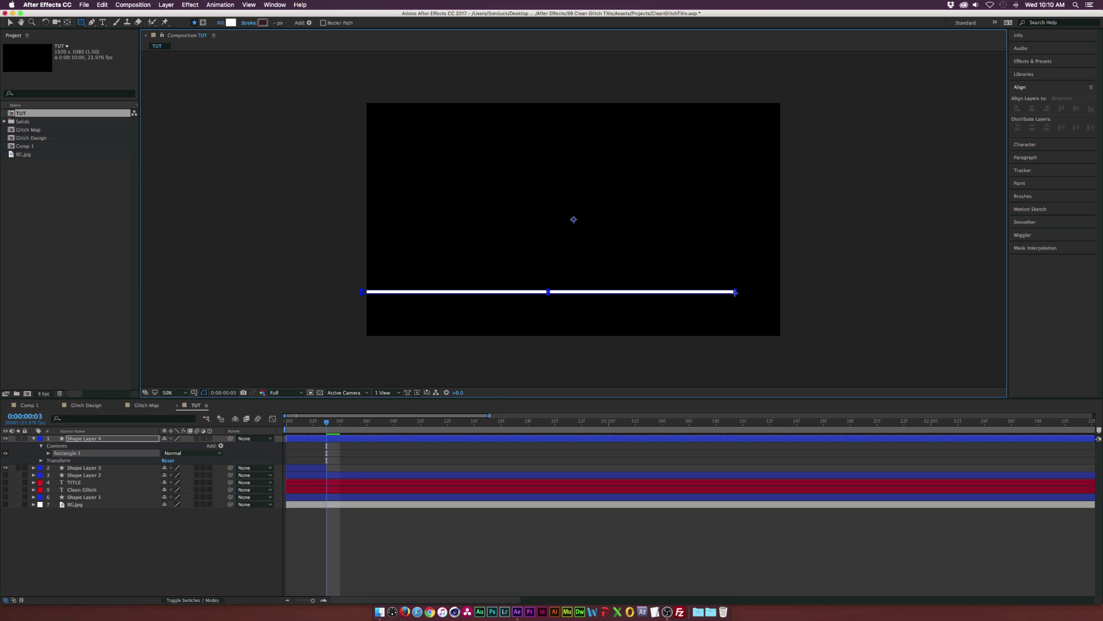
{"action": "left_click_drag", "start_coordinate": [788, 226], "coordinate": [259, 223]}
{"action": "left_click_drag", "start_coordinate": [473, 168], "coordinate": [661, 189]}
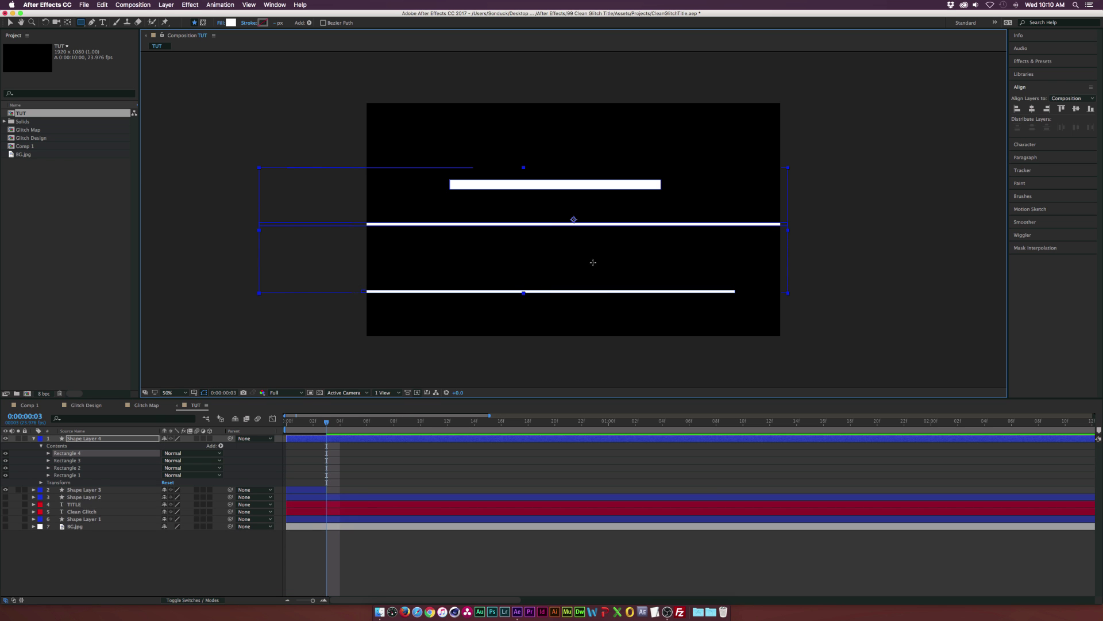
{"action": "left_click_drag", "start_coordinate": [409, 263], "coordinate": [593, 270]}
{"action": "left_click_drag", "start_coordinate": [574, 323], "coordinate": [746, 328]}
{"action": "left_click_drag", "start_coordinate": [568, 127], "coordinate": [705, 136]}
{"action": "left_click_drag", "start_coordinate": [455, 146], "coordinate": [508, 163]}
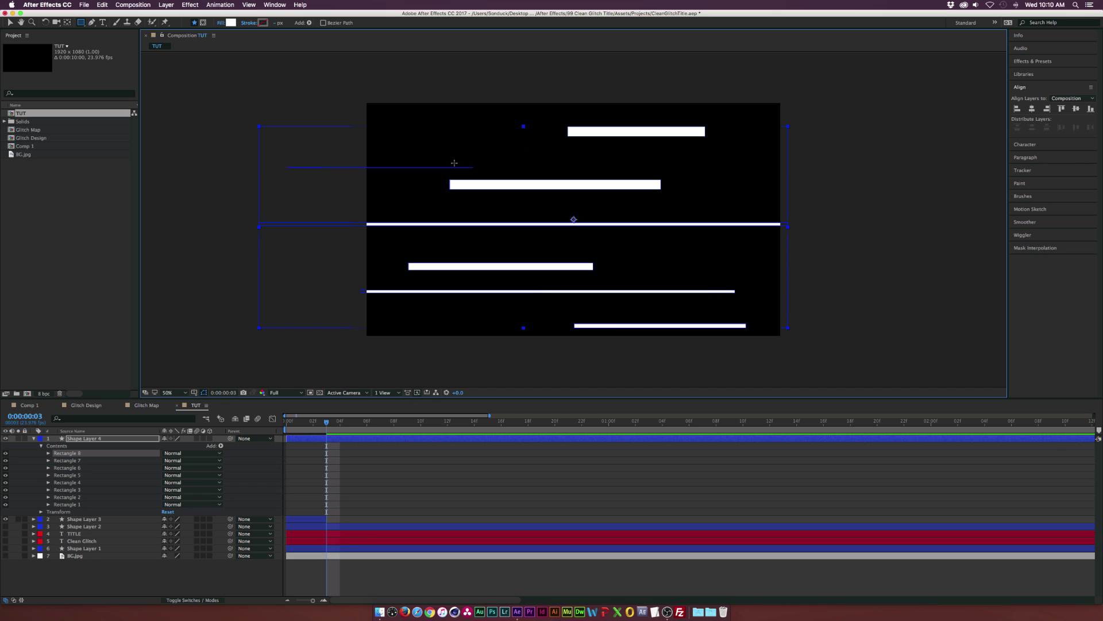
{"action": "left_click_drag", "start_coordinate": [675, 164], "coordinate": [747, 173]}
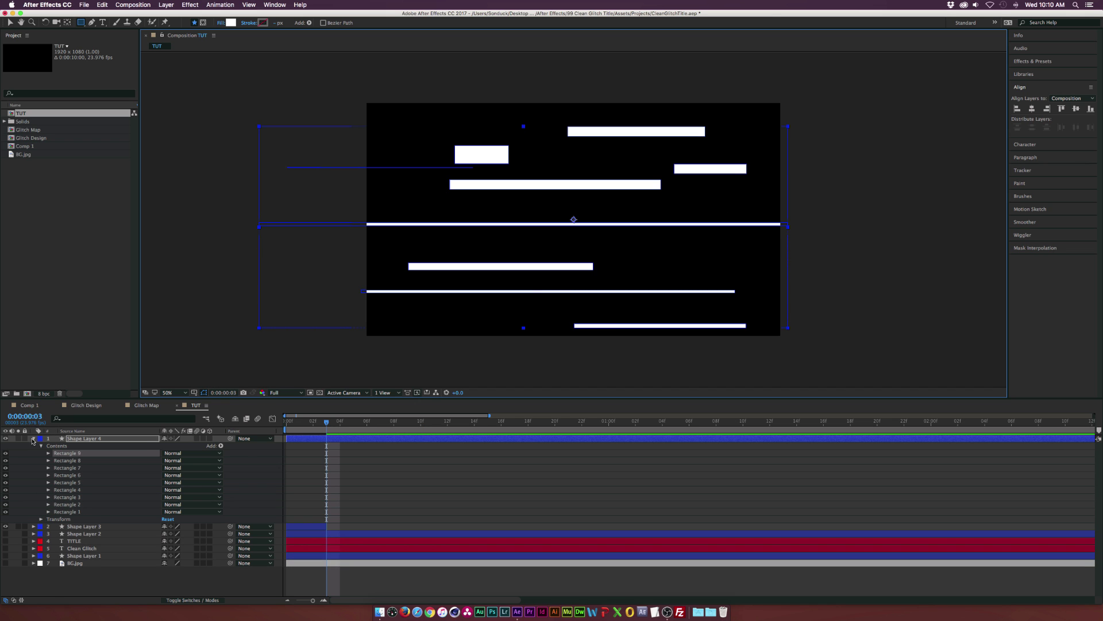
{"action": "left_click", "coordinate": [32, 438]}
Step: Split Shape Layer 4 at 0:00:00:06 and delete the later part
{"action": "left_click", "coordinate": [289, 440]}
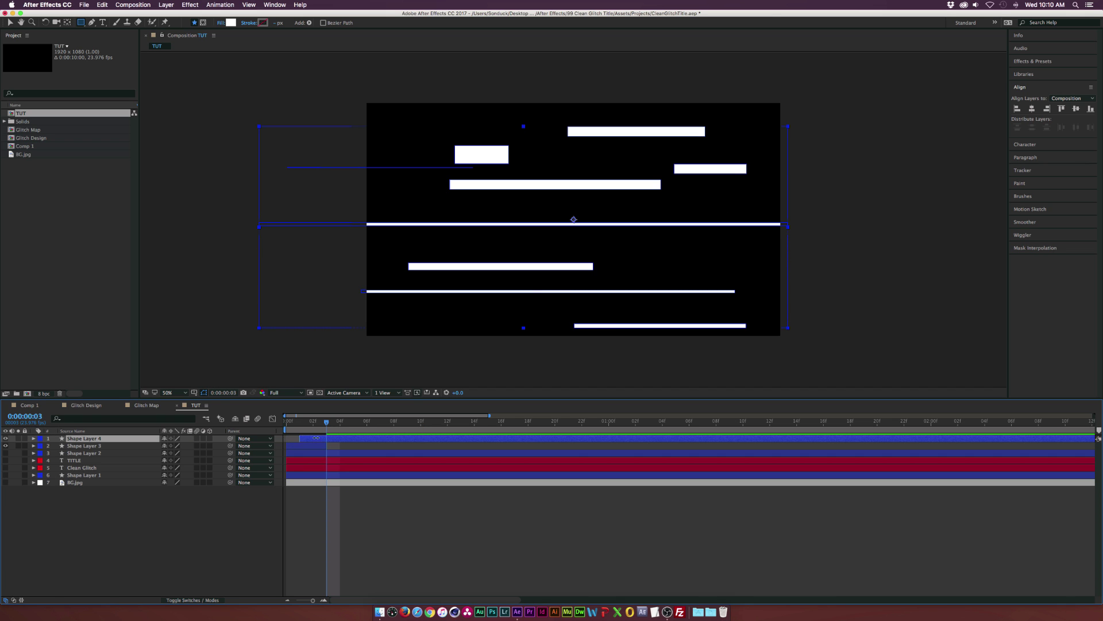
{"action": "left_click_drag", "start_coordinate": [316, 438], "coordinate": [364, 426]}
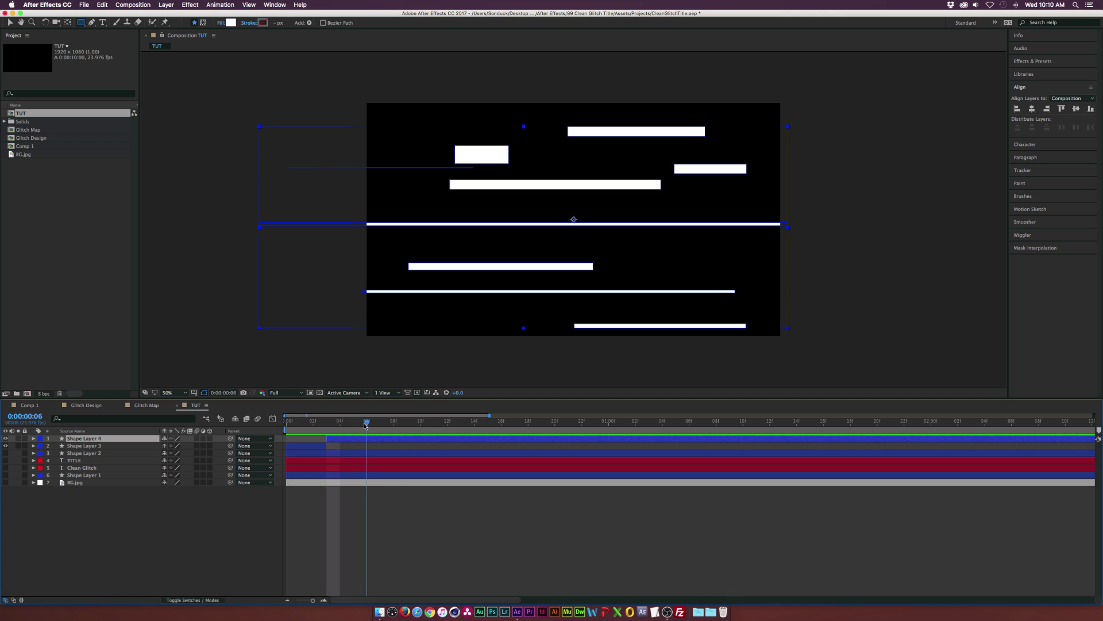
{"action": "key", "text": "super+shift+d"}
{"action": "key", "text": "Delete"}
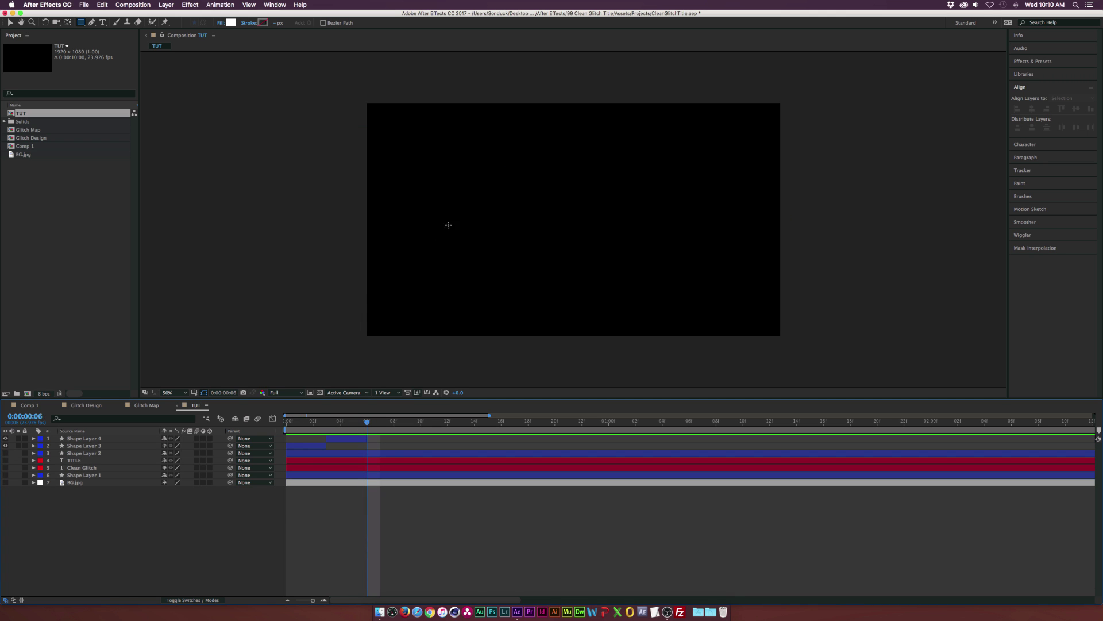
Step: Draw five white horizontal bars on a new short shape layer starting at 0:00:00:06 and review the sequence of bar layers
{"action": "left_click_drag", "start_coordinate": [419, 282], "coordinate": [756, 285]}
{"action": "left_click_drag", "start_coordinate": [822, 214], "coordinate": [364, 224]}
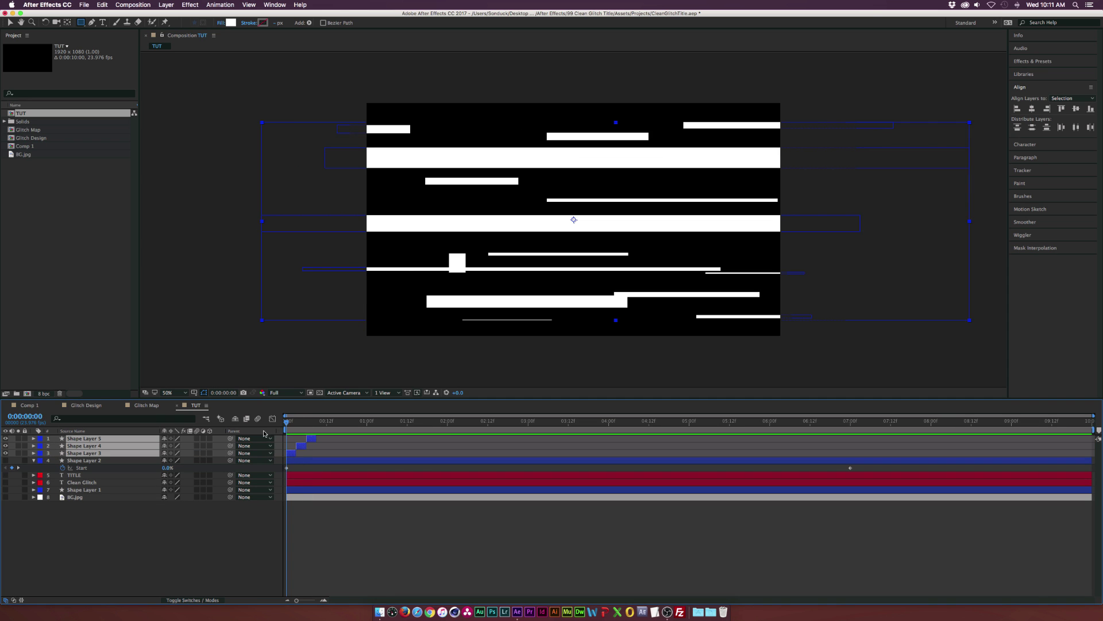
{"action": "left_click_drag", "start_coordinate": [289, 423], "coordinate": [313, 428]}
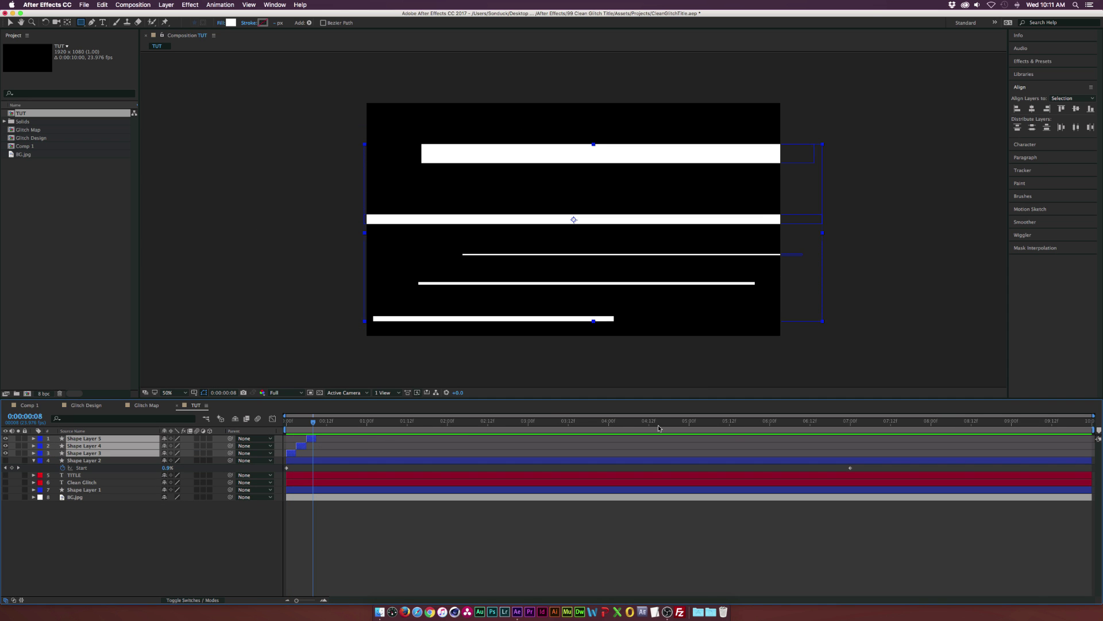
{"action": "left_click", "coordinate": [303, 431]}
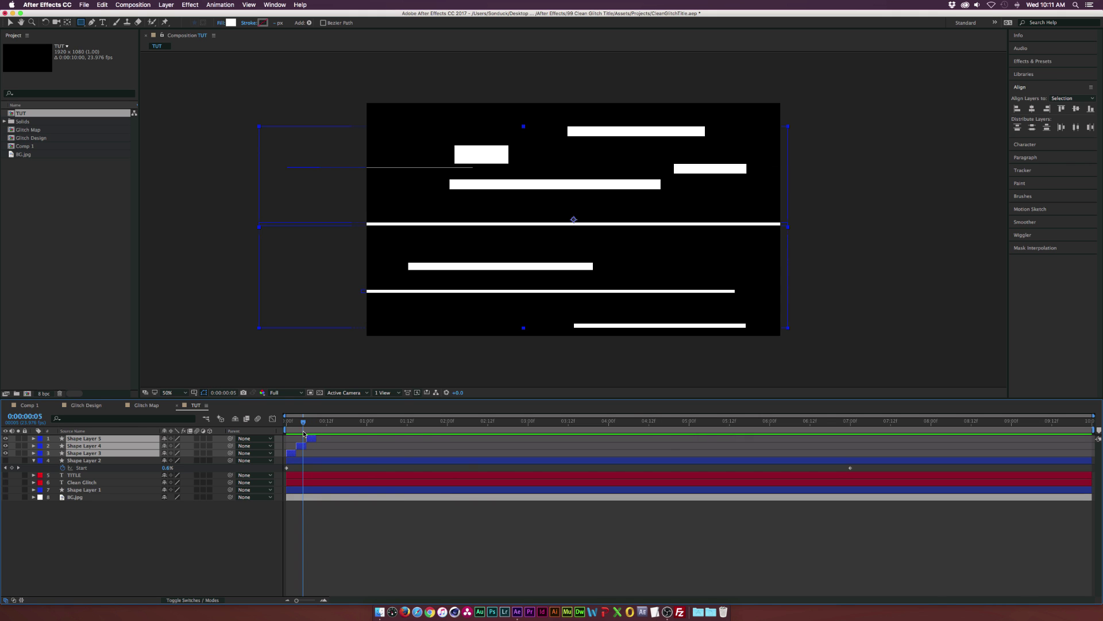
{"action": "mouse_move", "coordinate": [303, 433]}
{"action": "left_mouse_down"}
{"action": "mouse_move", "coordinate": [527, 433]}
{"action": "mouse_move", "coordinate": [315, 442]}
{"action": "left_mouse_up"}
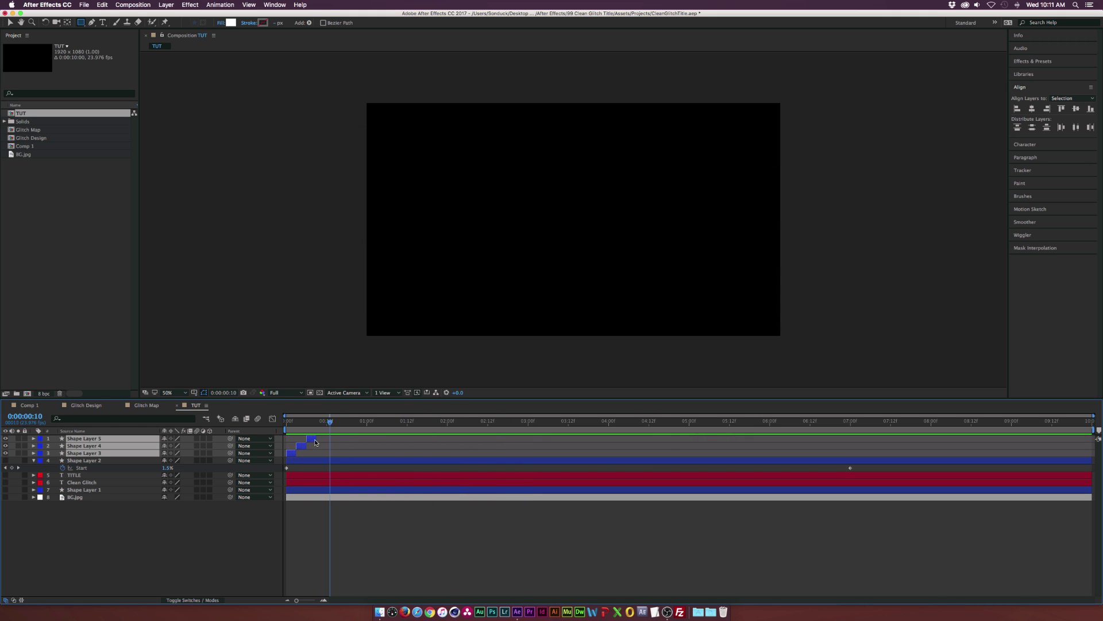
{"action": "key", "text": "space"}
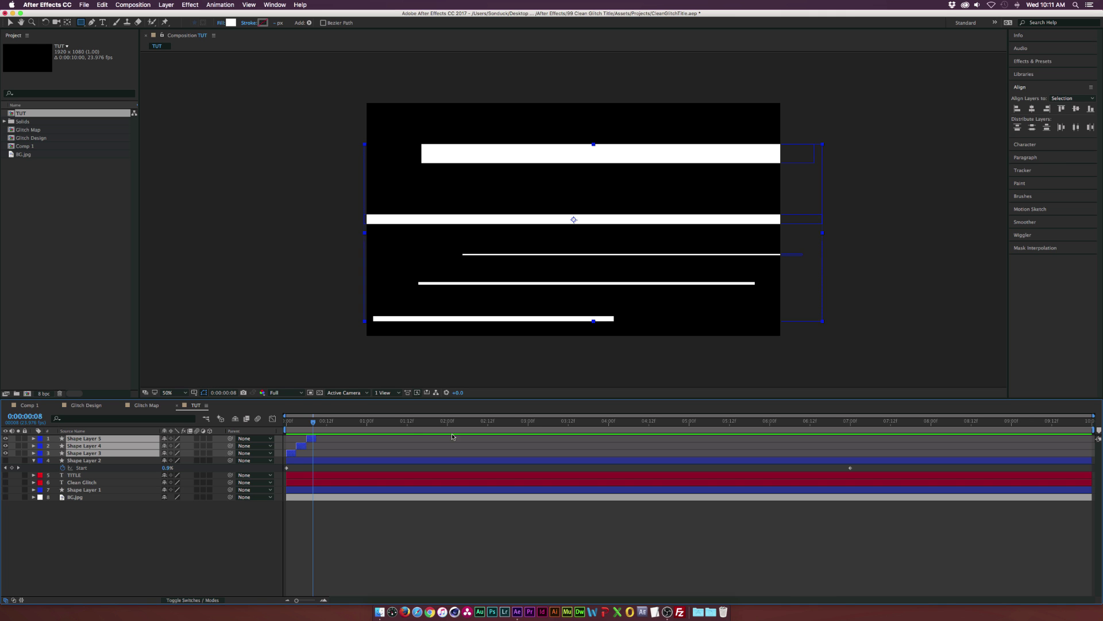
{"action": "left_click", "coordinate": [527, 424]}
{"action": "left_click", "coordinate": [314, 423]}
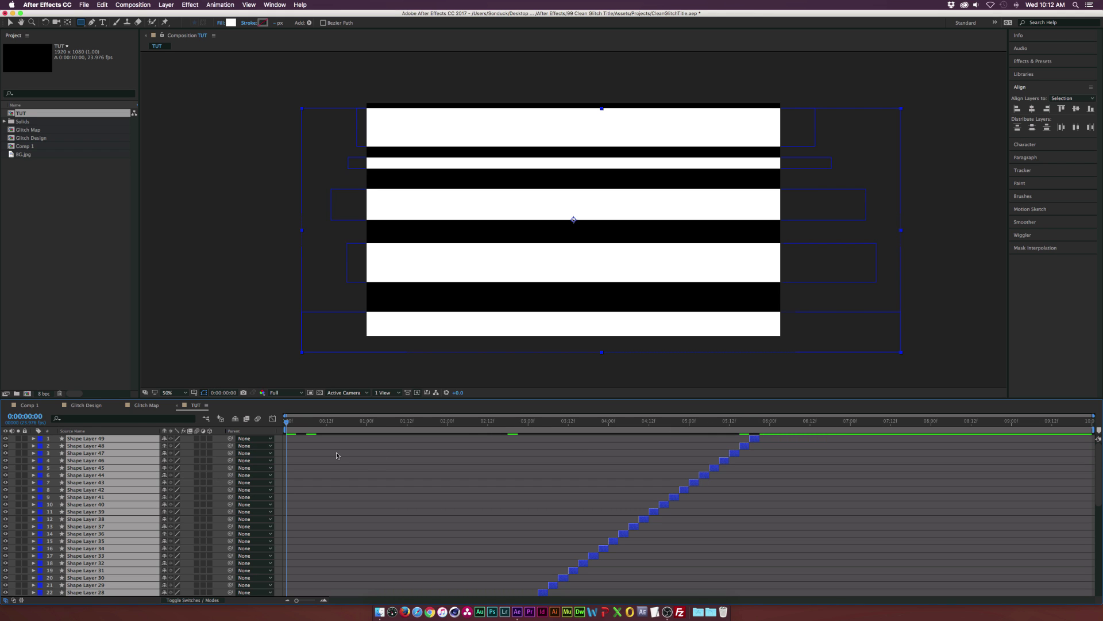
Step: Pre-compose all selected bar shape layers into a composition named Distortion Map, moving all attributes, and scrub through it
{"action": "left_click", "coordinate": [166, 5]}
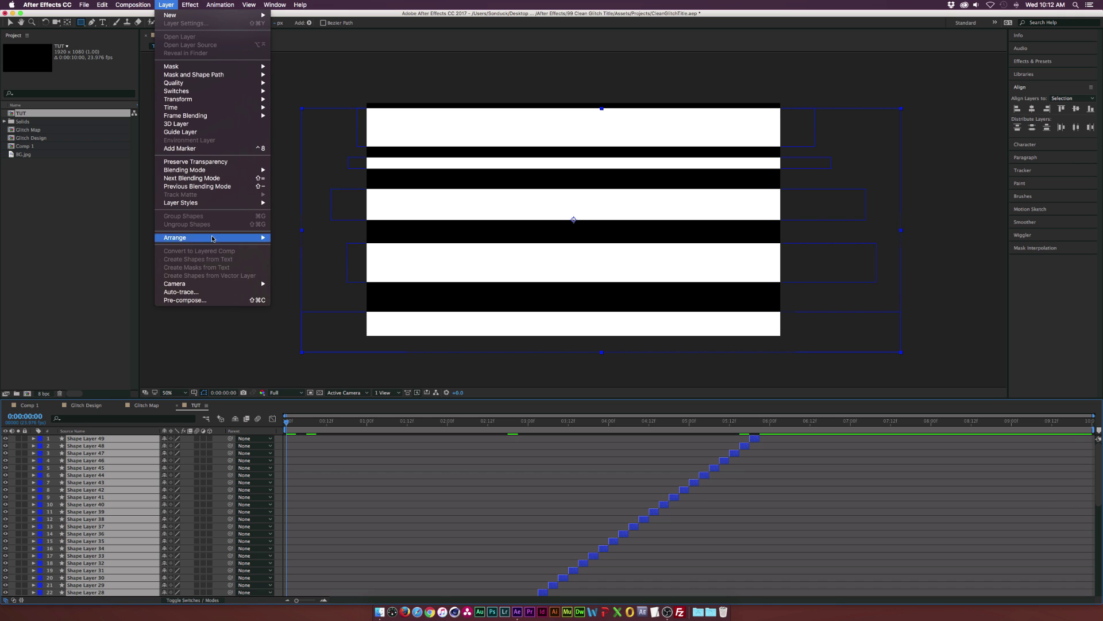
{"action": "left_click", "coordinate": [198, 300]}
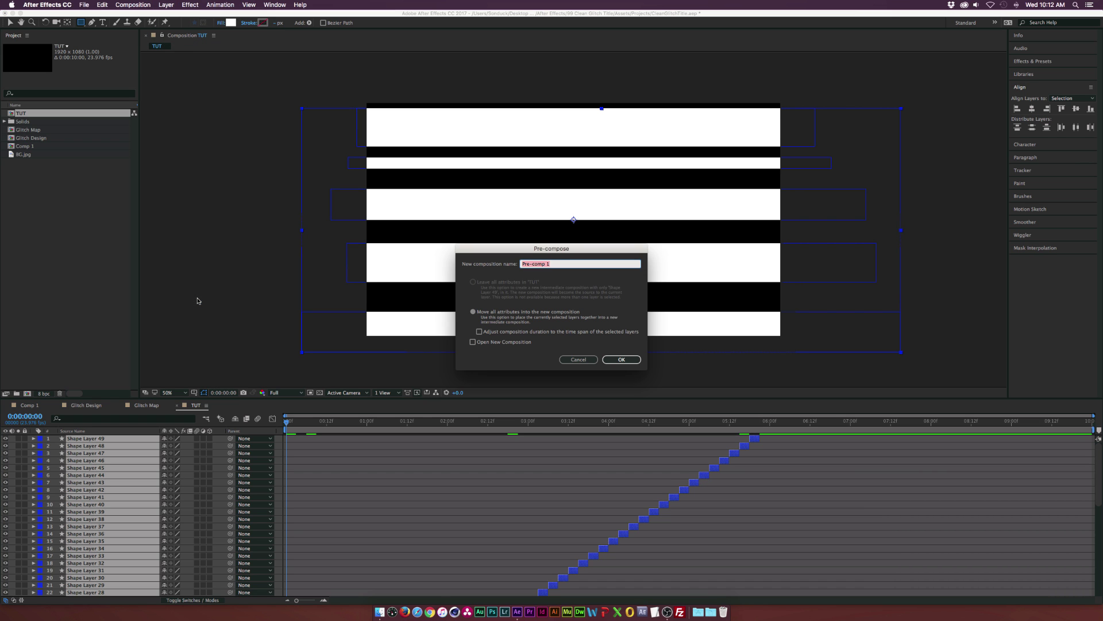
{"action": "type", "text": "Distortion Map"}
{"action": "left_click", "coordinate": [619, 358]}
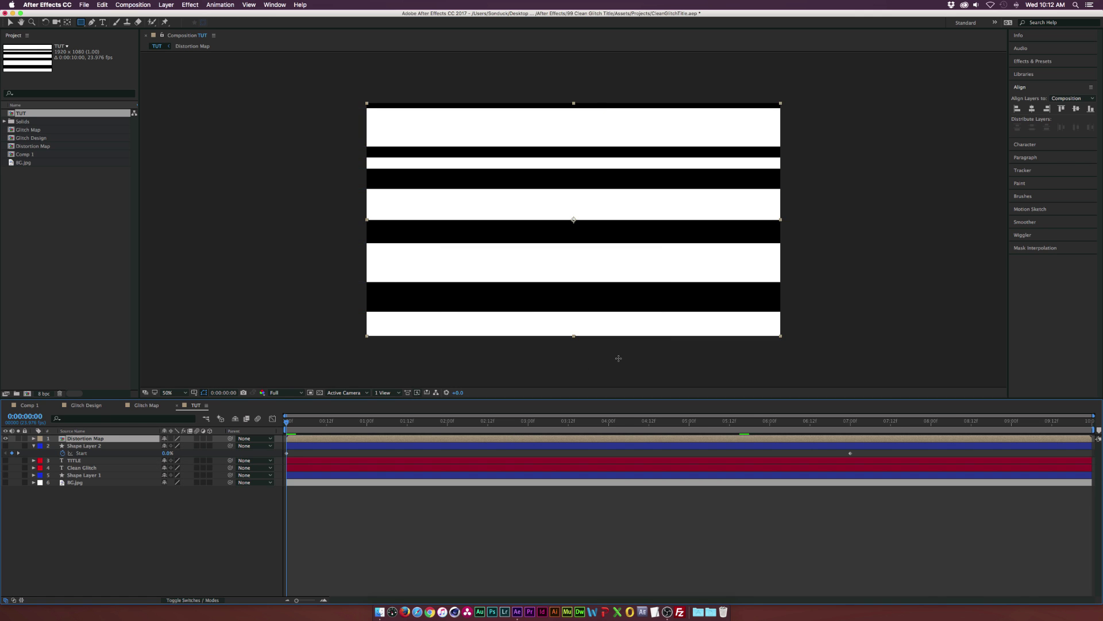
{"action": "left_click_drag", "start_coordinate": [304, 423], "coordinate": [418, 431]}
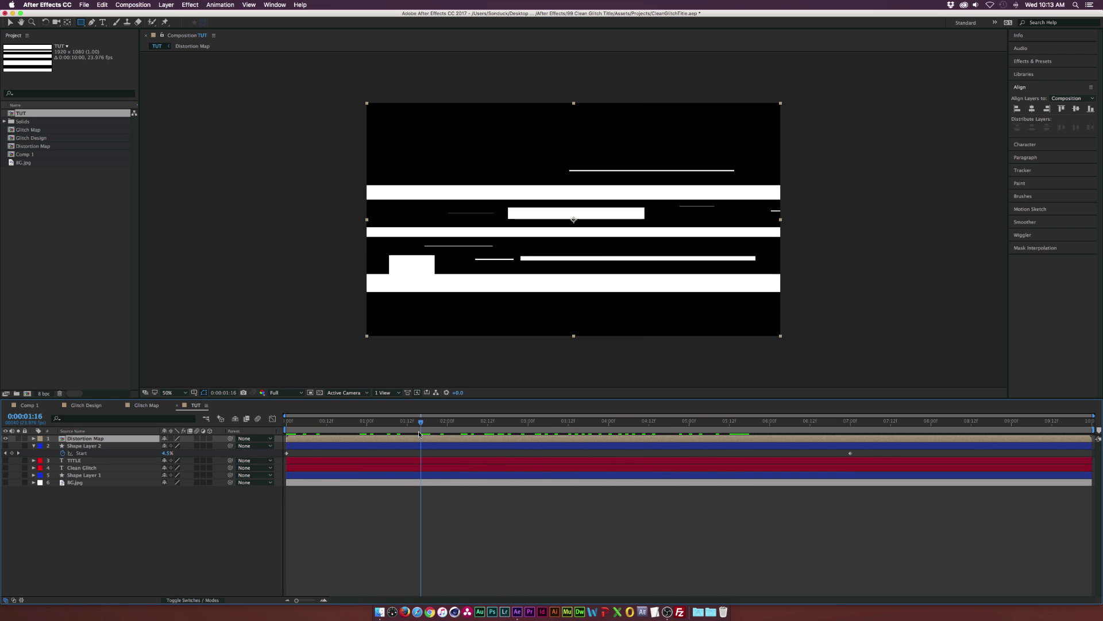
Step: Add a new adjustment layer above all layers and apply the Displacement Map effect to it
{"action": "left_click", "coordinate": [128, 514]}
{"action": "left_click", "coordinate": [166, 4]}
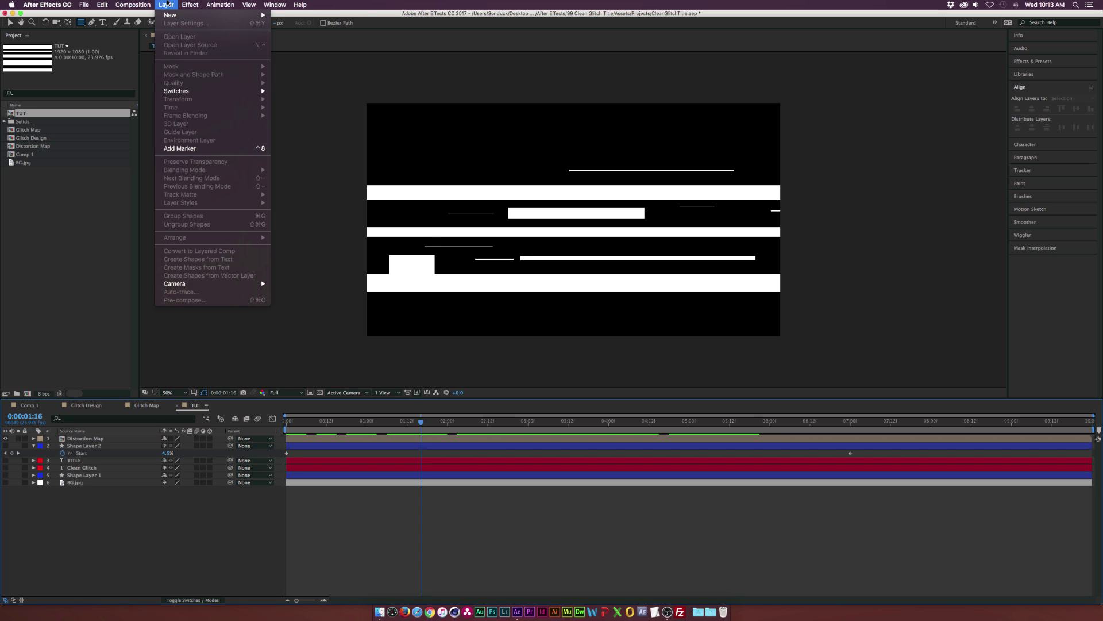
{"action": "mouse_move", "coordinate": [178, 15]}
{"action": "left_click", "coordinate": [329, 67]}
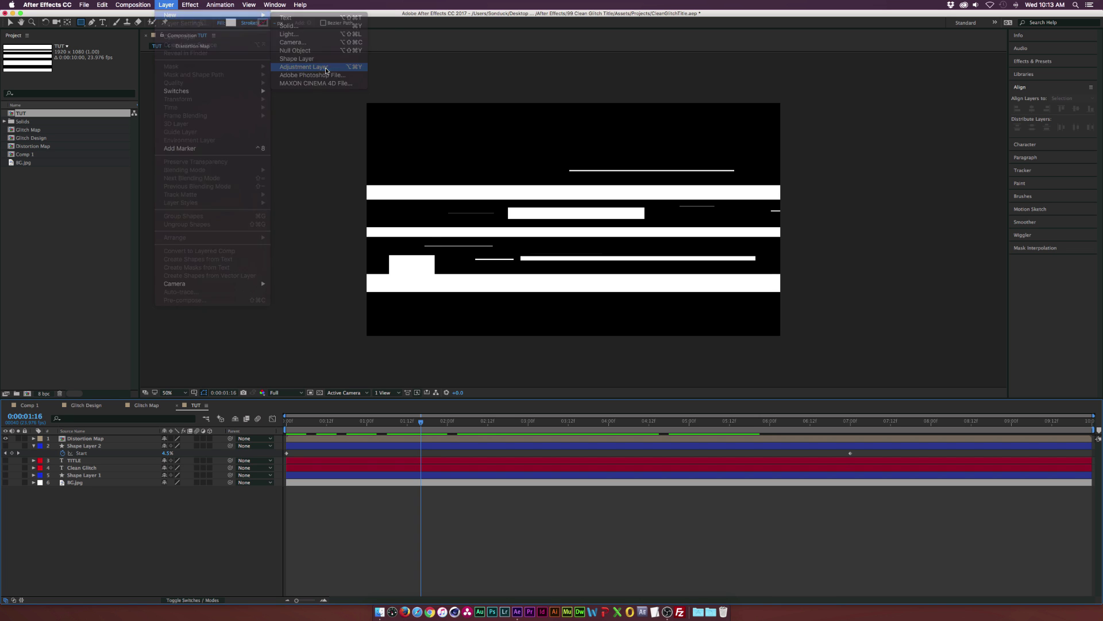
{"action": "left_click", "coordinate": [189, 4]}
{"action": "mouse_move", "coordinate": [197, 95]}
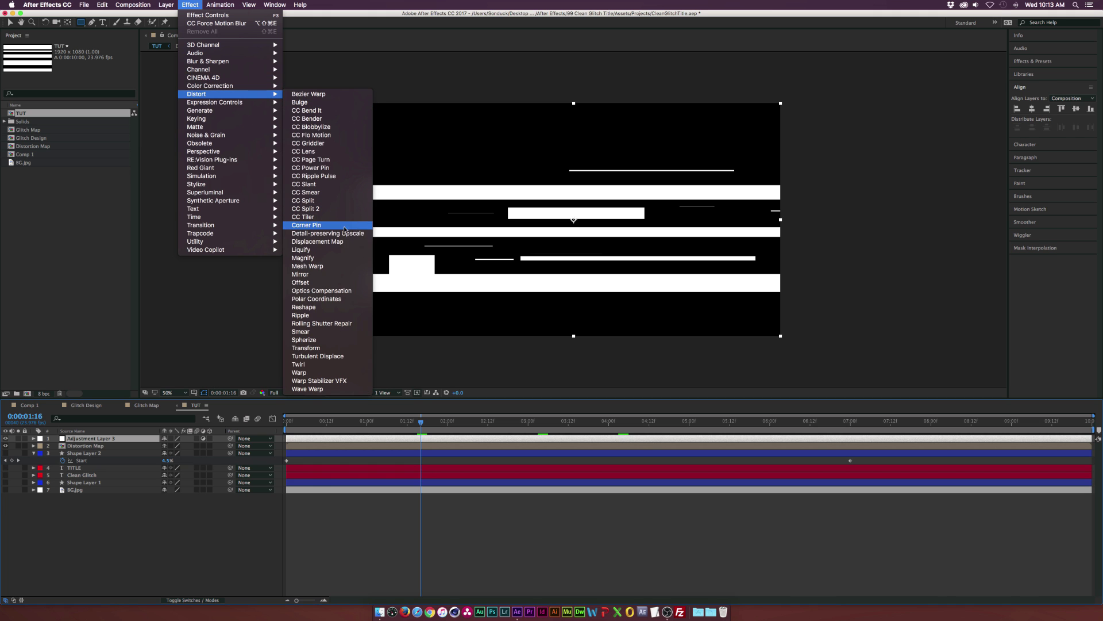
{"action": "left_click", "coordinate": [319, 241]}
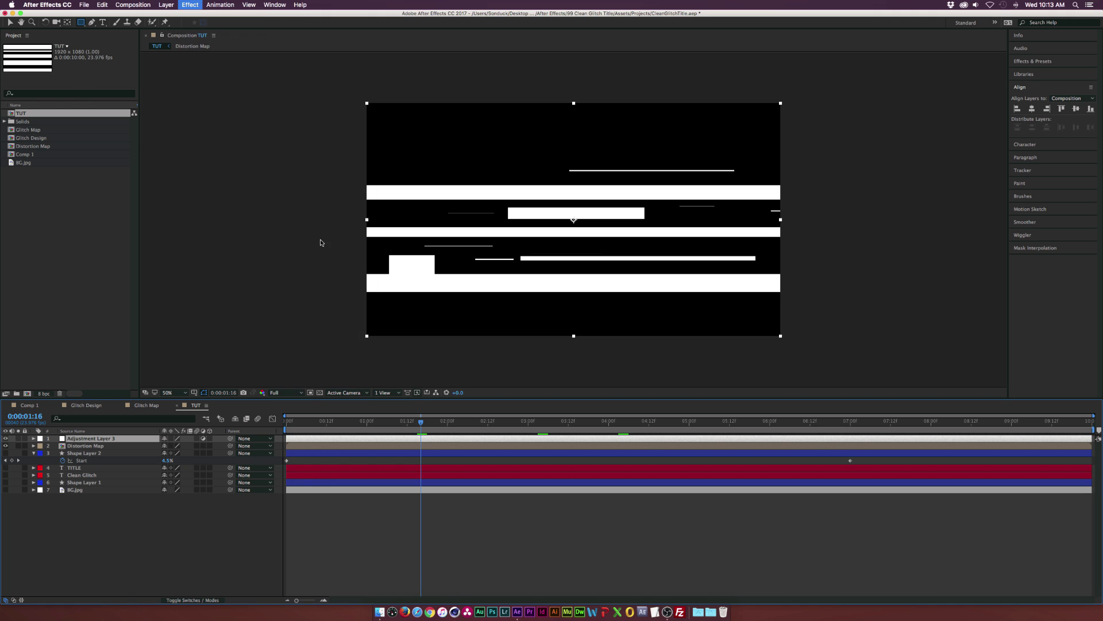
Step: Hide the Distortion Map layer, show the title design and background layers, and set Distortion Map as the effect's displacement map layer
{"action": "left_click", "coordinate": [6, 446]}
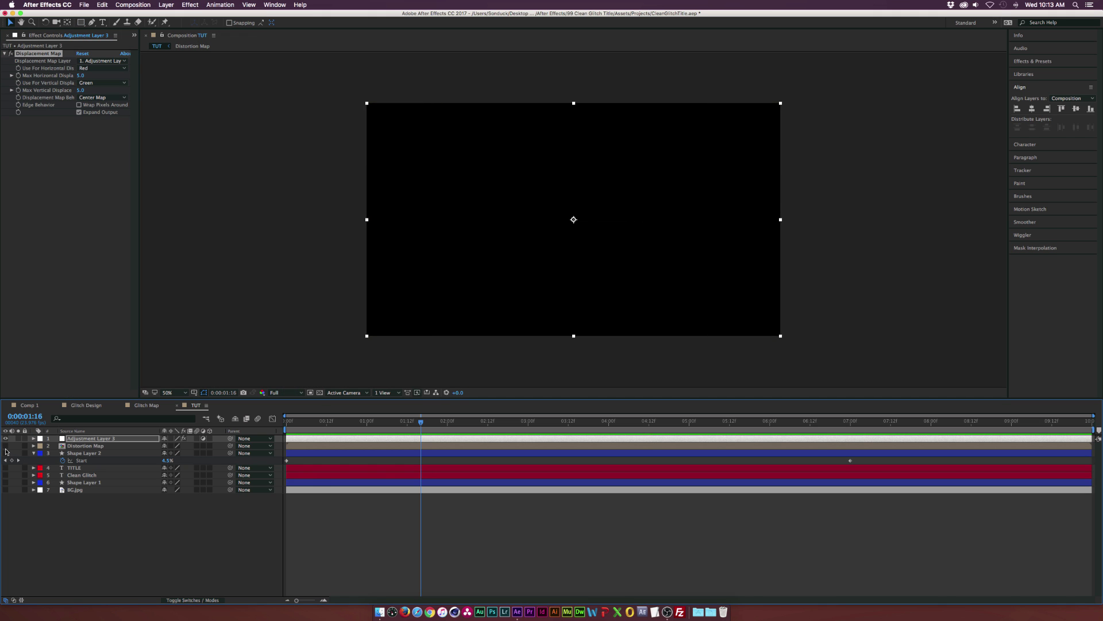
{"action": "left_click", "coordinate": [6, 490]}
{"action": "left_click", "coordinate": [72, 431]}
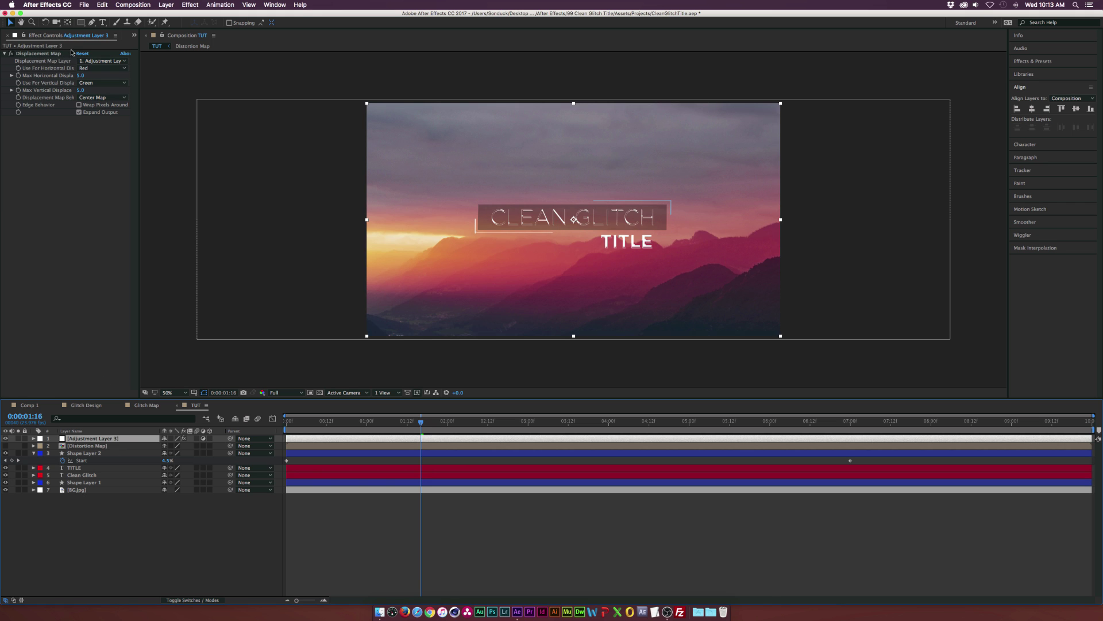
{"action": "left_click", "coordinate": [96, 60]}
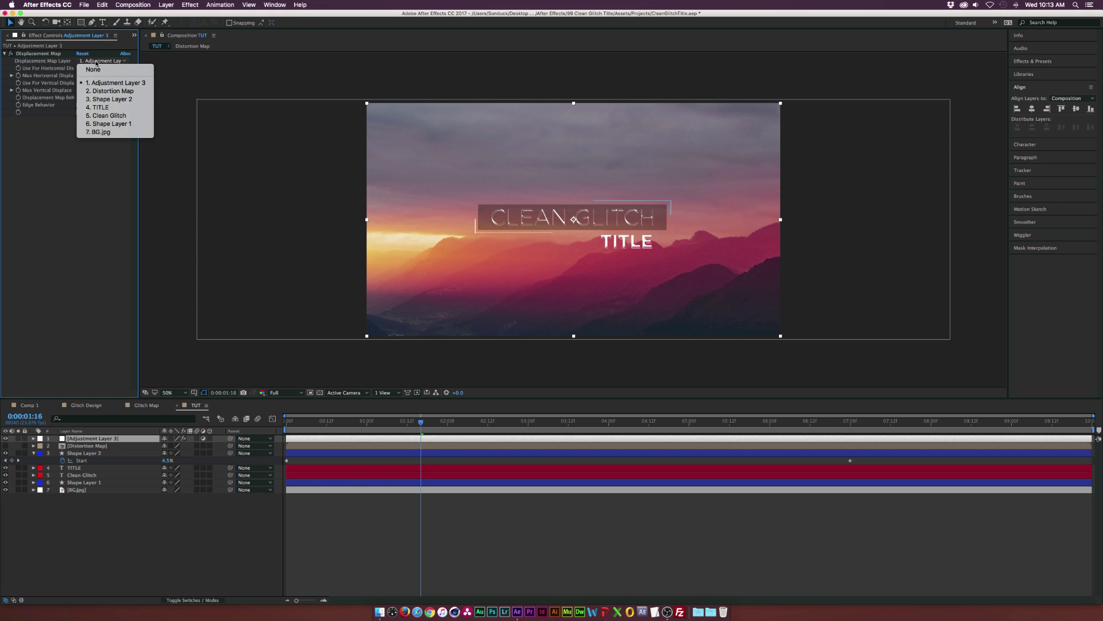
{"action": "left_click", "coordinate": [126, 91]}
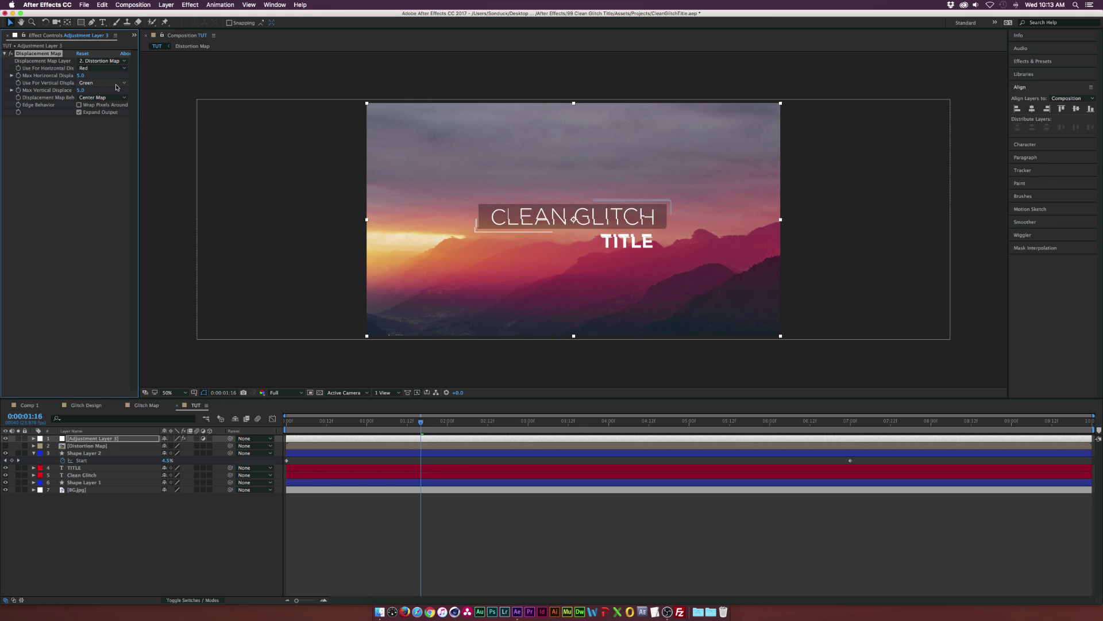
Step: Set Max Horizontal Displacement to 78 to try out the glitch on the title
{"action": "key", "text": "slash"}
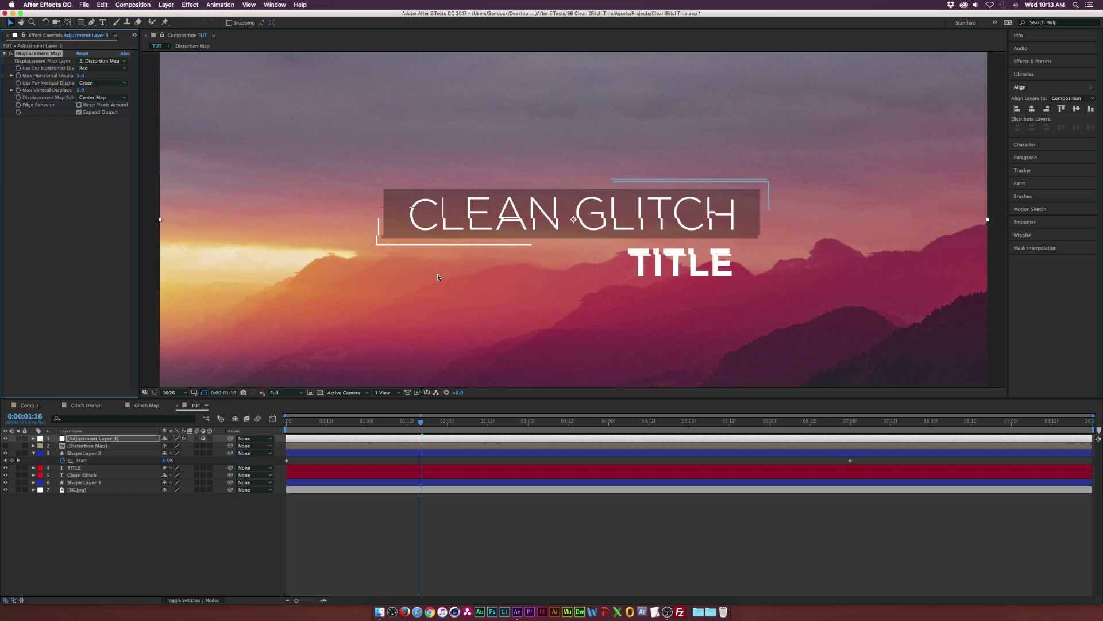
{"action": "left_click", "coordinate": [170, 393]}
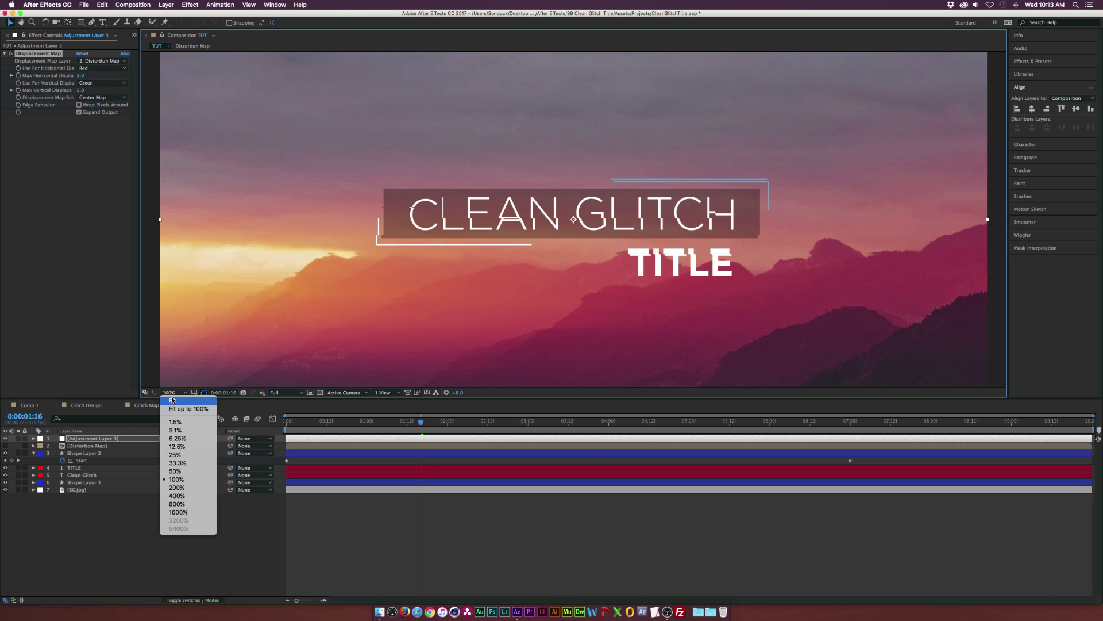
{"action": "left_click", "coordinate": [172, 400]}
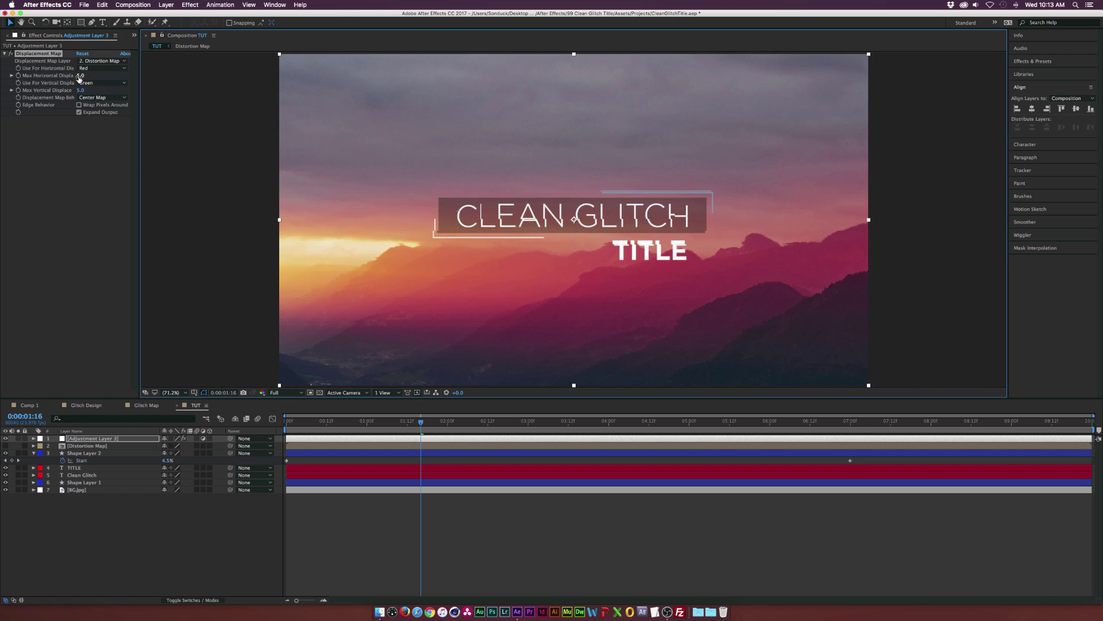
{"action": "left_click_drag", "start_coordinate": [82, 76], "coordinate": [111, 77]}
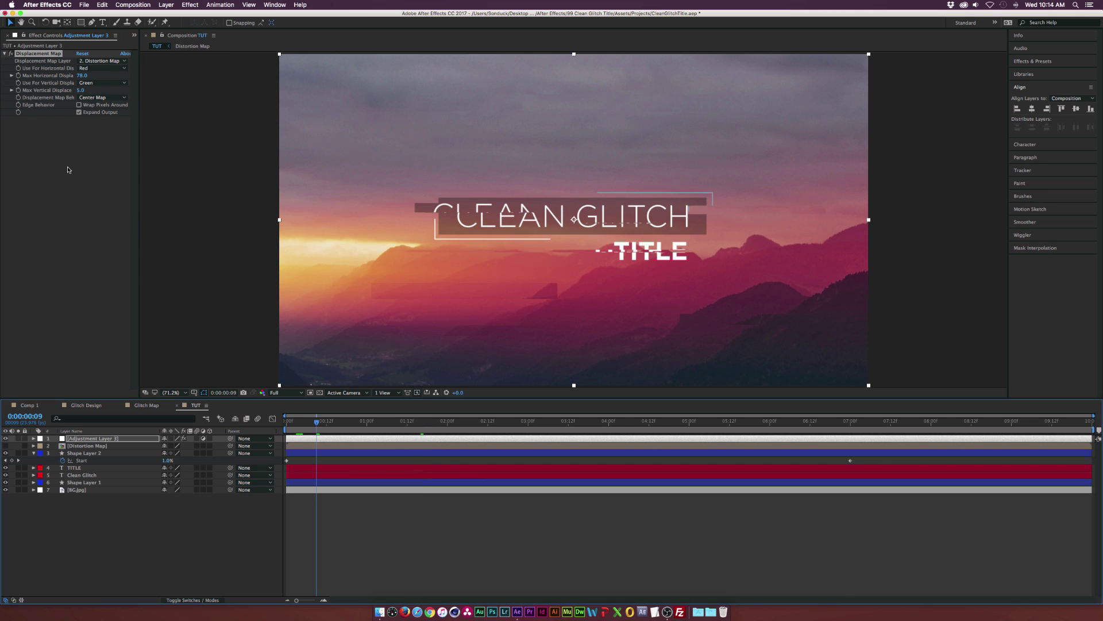
{"action": "left_click", "coordinate": [68, 167]}
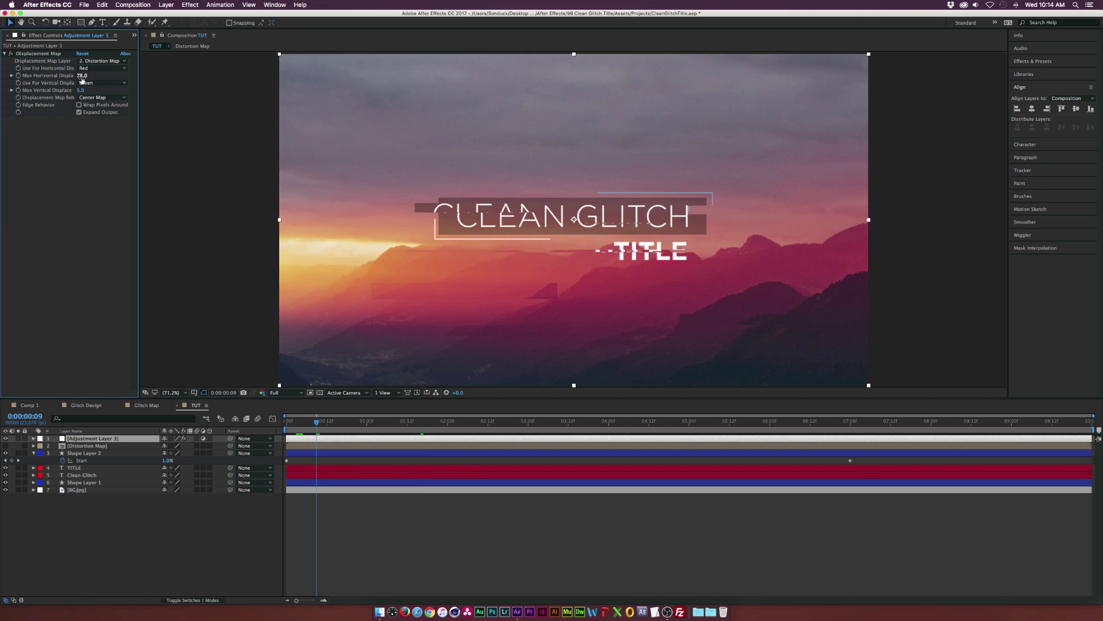
Step: Set both Max Horizontal Displacement and Max Vertical Displacement of the Displacement Map effect to 0
{"action": "left_click", "coordinate": [82, 76]}
{"action": "type", "text": "0"}
{"action": "key", "text": "Tab"}
{"action": "type", "text": "0"}
{"action": "key", "text": "Return"}
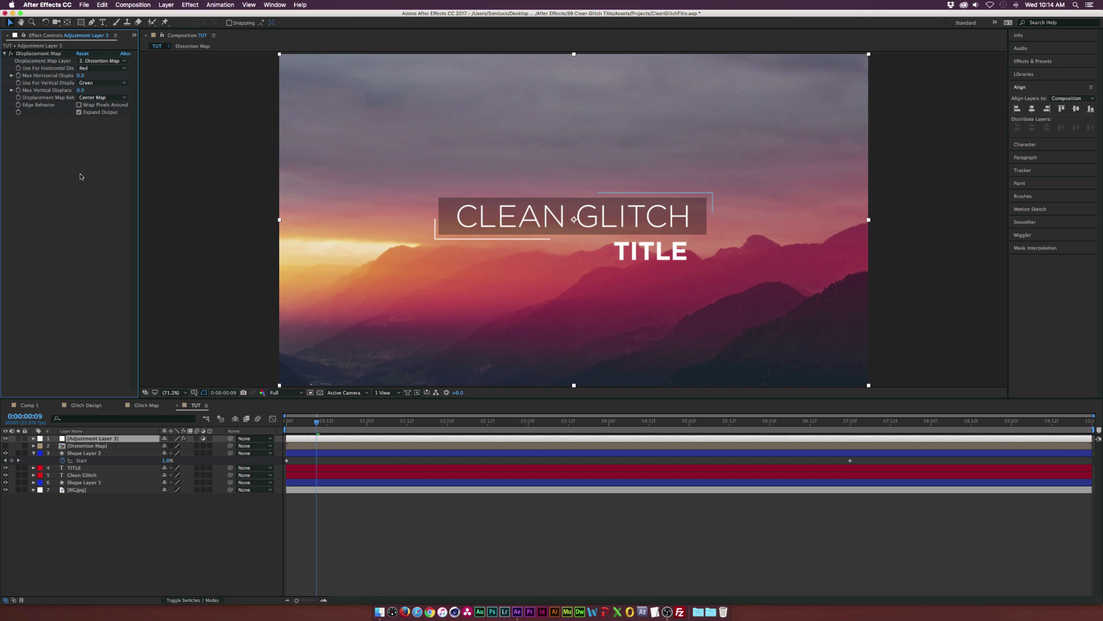
Step: Add the expression wiggle(1,1000) to Max Horizontal Displacement and scrub through the result
{"action": "left_click", "coordinate": [18, 75], "text": "alt"}
{"action": "type", "text": "wiggle(1,1000"}
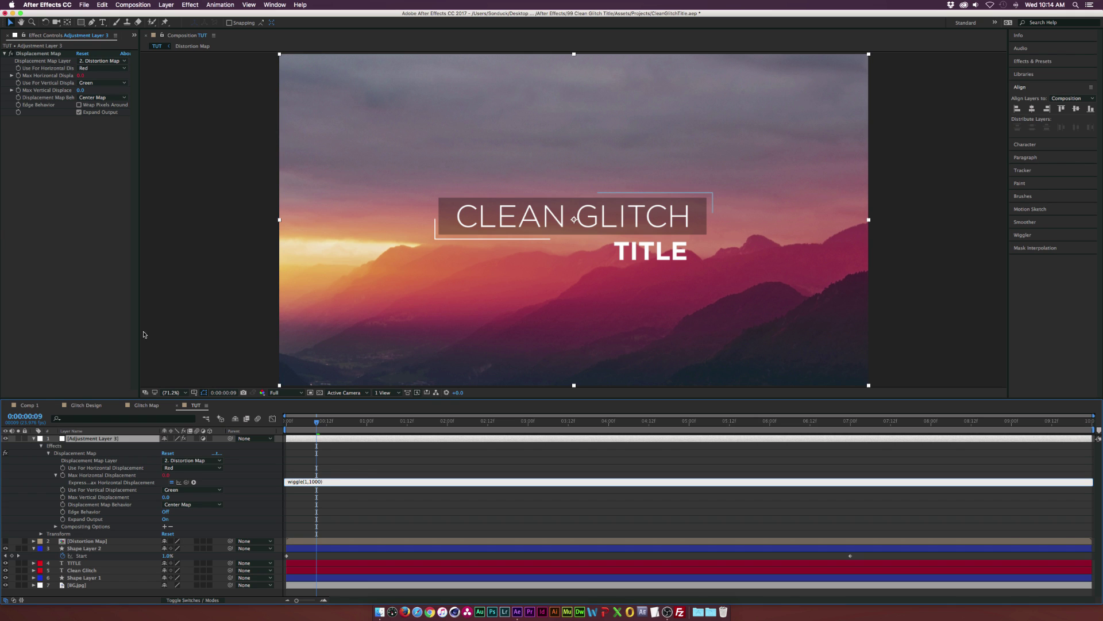
{"action": "left_click", "coordinate": [319, 469]}
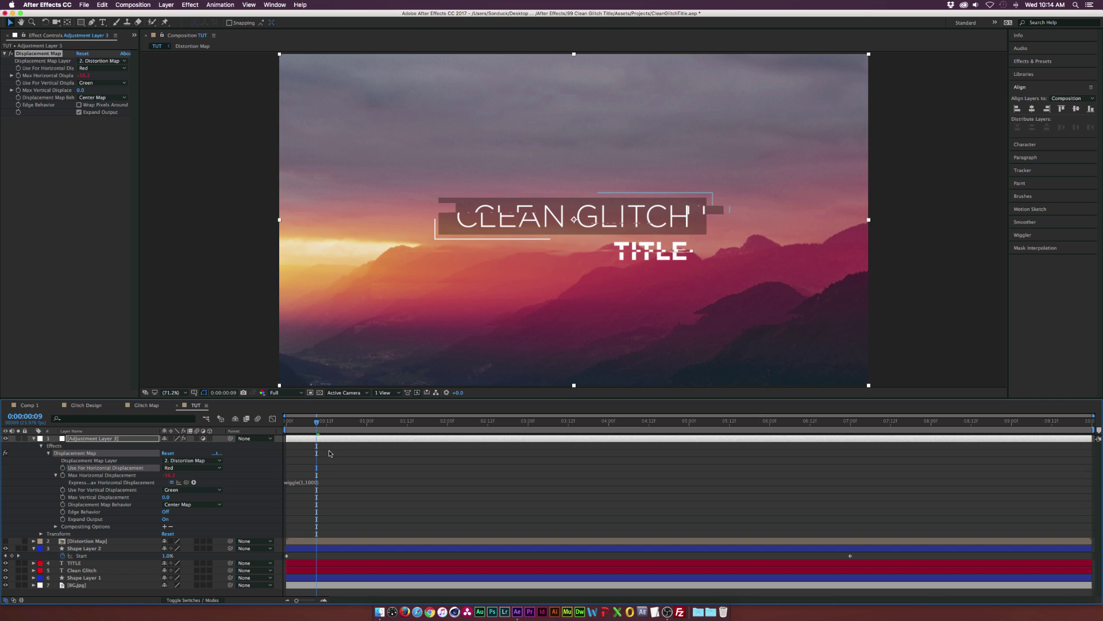
{"action": "mouse_move", "coordinate": [320, 424]}
{"action": "left_mouse_down"}
{"action": "mouse_move", "coordinate": [290, 424]}
{"action": "mouse_move", "coordinate": [382, 424]}
{"action": "mouse_move", "coordinate": [340, 428]}
{"action": "left_mouse_up"}
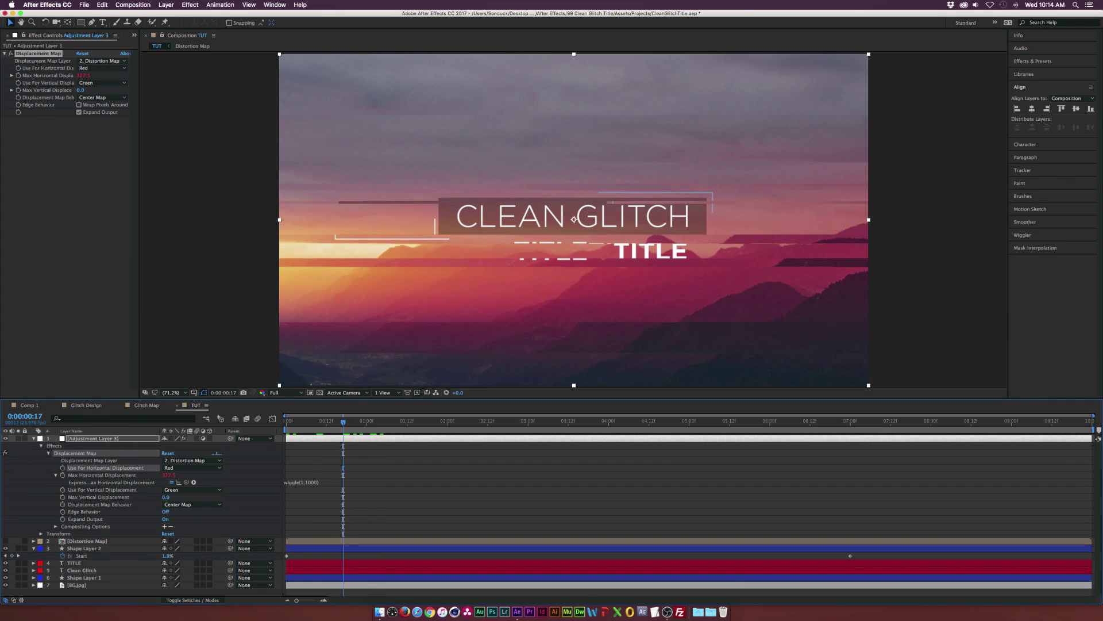
Step: Add the expression wiggle(1,100) to Max Vertical Displacement and scrub through the result
{"action": "left_click", "coordinate": [41, 152]}
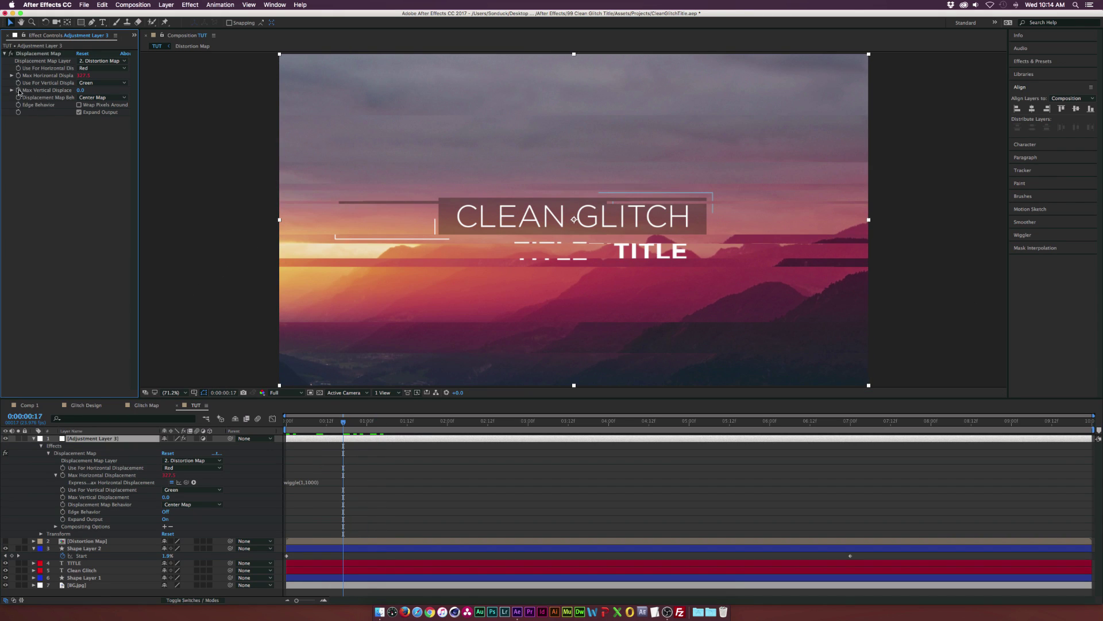
{"action": "left_click", "coordinate": [19, 90], "text": "alt"}
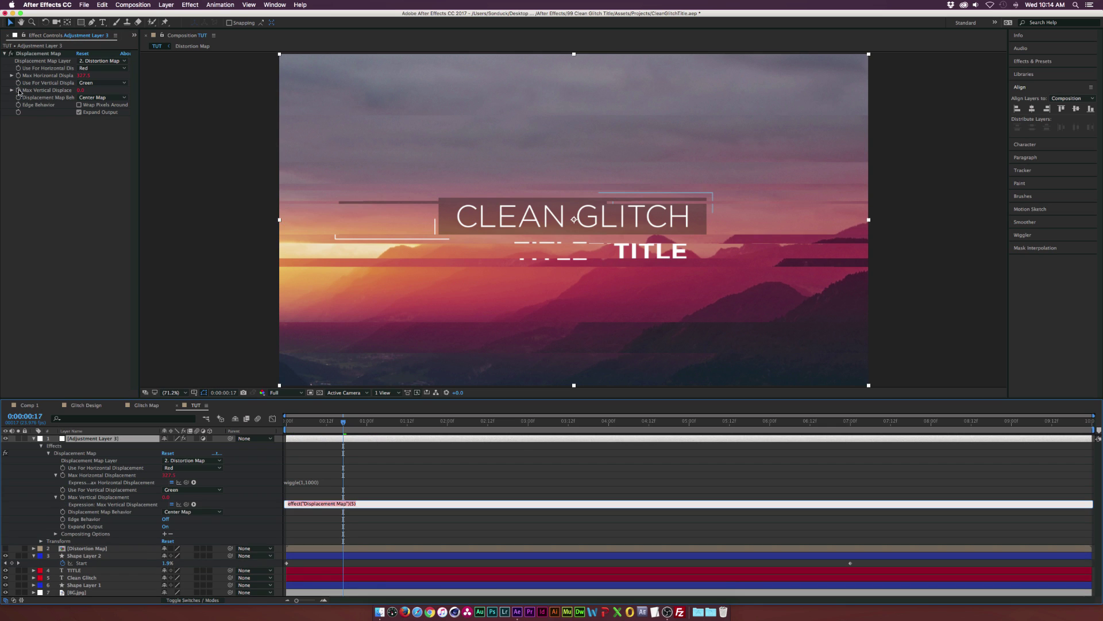
{"action": "type", "text": "wiggle(1,500"}
{"action": "left_click", "coordinate": [346, 468]}
{"action": "left_click_drag", "start_coordinate": [343, 423], "coordinate": [375, 424]}
{"action": "left_click", "coordinate": [369, 423]}
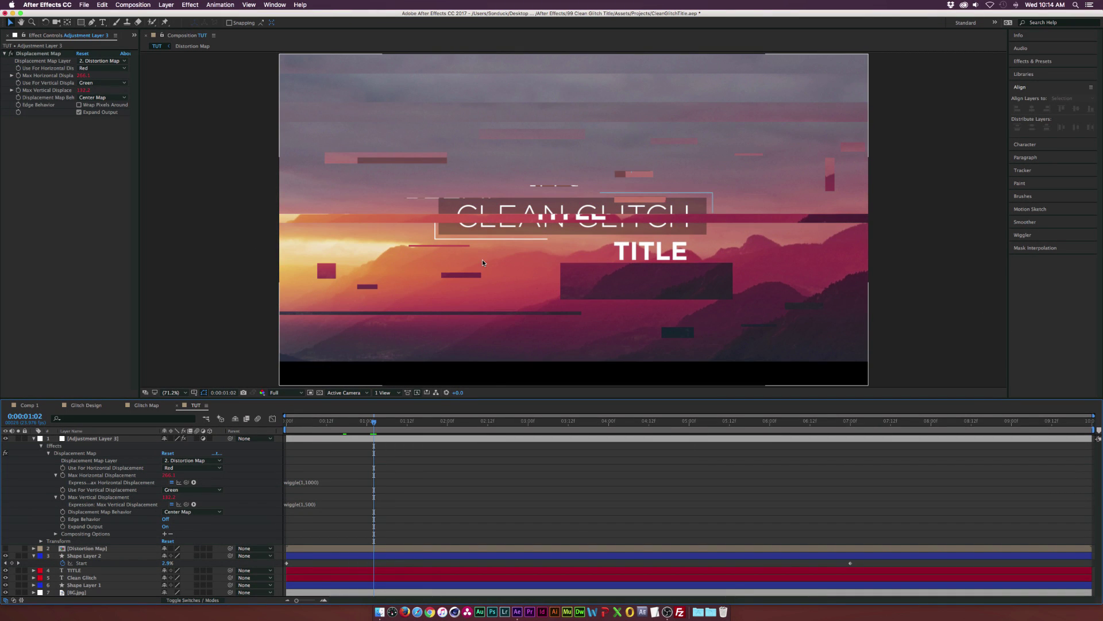
Step: Copy the Displacement Map effect from the adjustment layer and hide that layer
{"action": "left_click", "coordinate": [104, 438]}
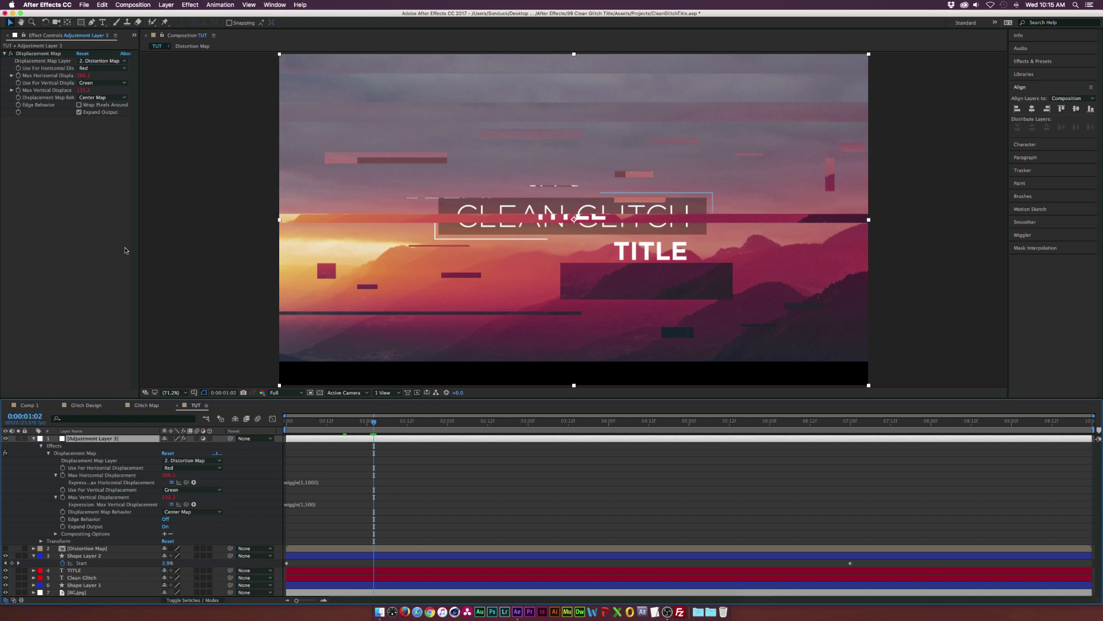
{"action": "left_click", "coordinate": [49, 54]}
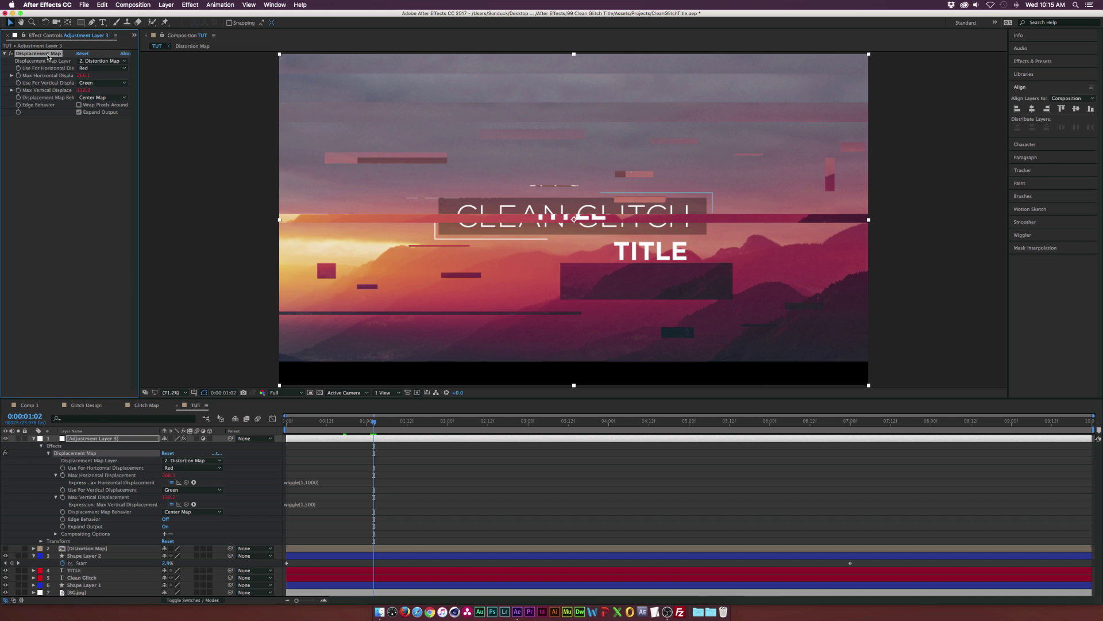
{"action": "left_click", "coordinate": [6, 438]}
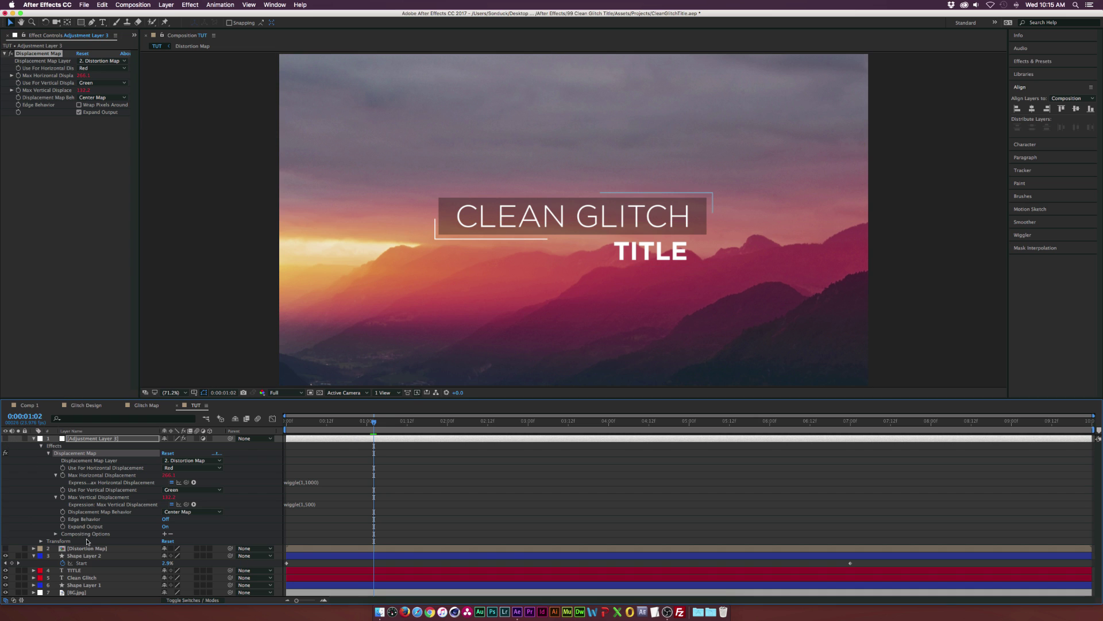
Step: Paste the copied Displacement Map effect onto the Shape Layer 2, TITLE, Clean Glitch and Shape Layer 1 layers individually
{"action": "left_click", "coordinate": [81, 555]}
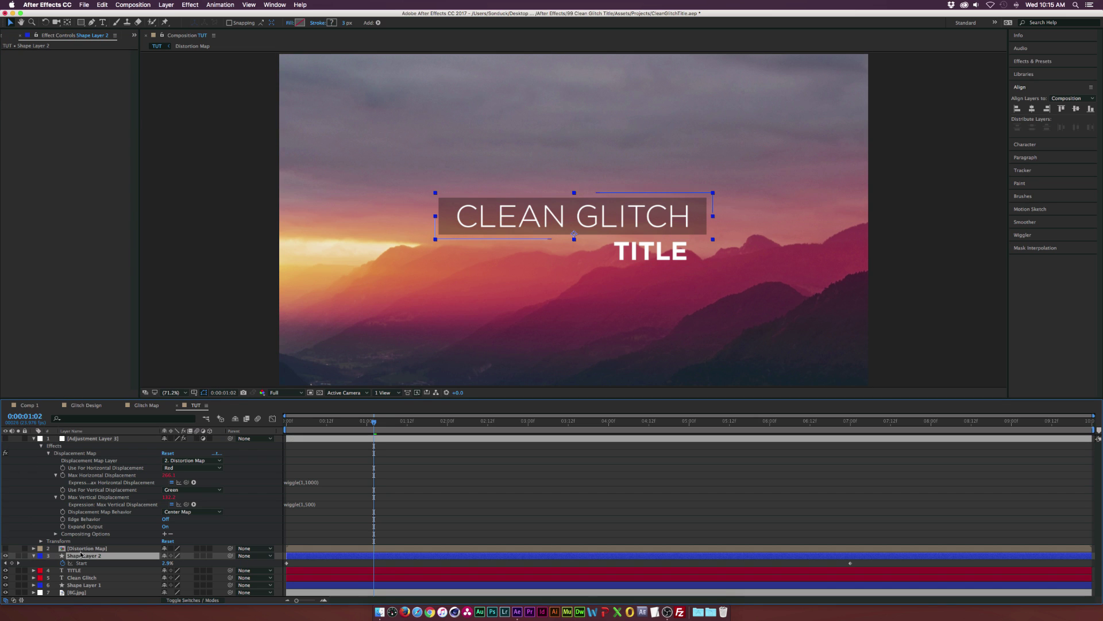
{"action": "key", "text": "super+v"}
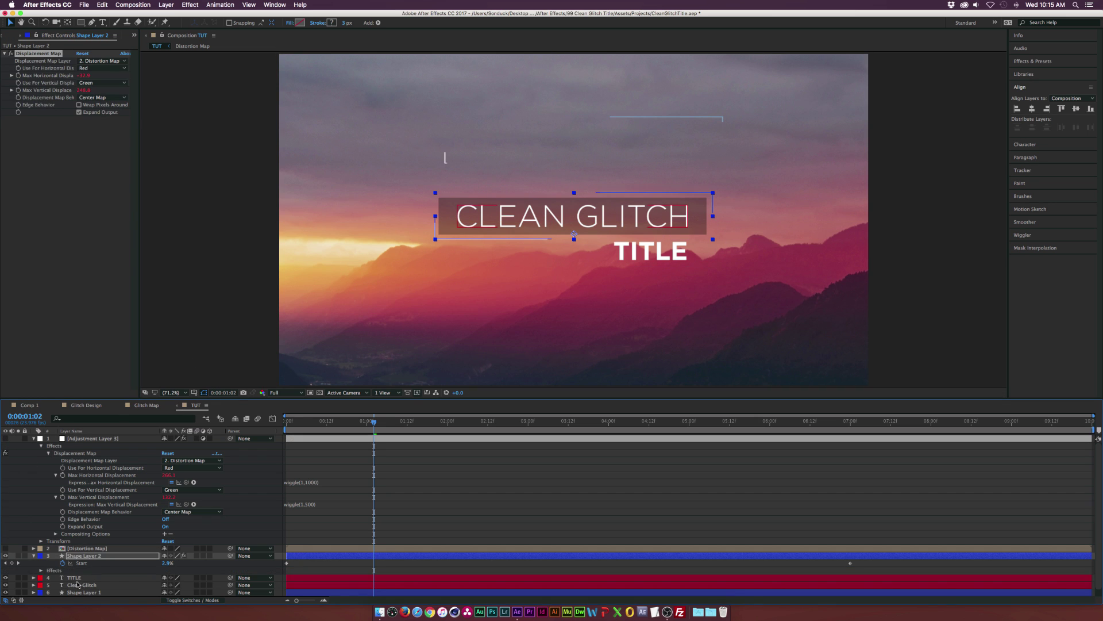
{"action": "left_click", "coordinate": [79, 577]}
{"action": "key", "text": "super+v"}
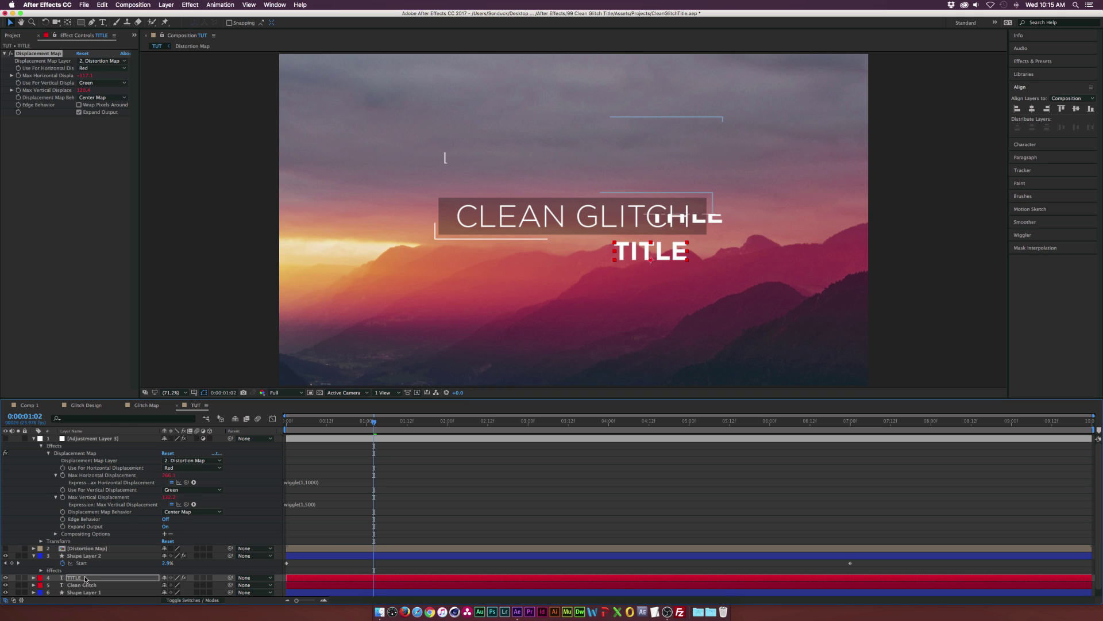
{"action": "scroll", "coordinate": [85, 578], "scroll_direction": "down", "scroll_amount": 1}
{"action": "left_click", "coordinate": [85, 578]}
{"action": "key", "text": "super+v"}
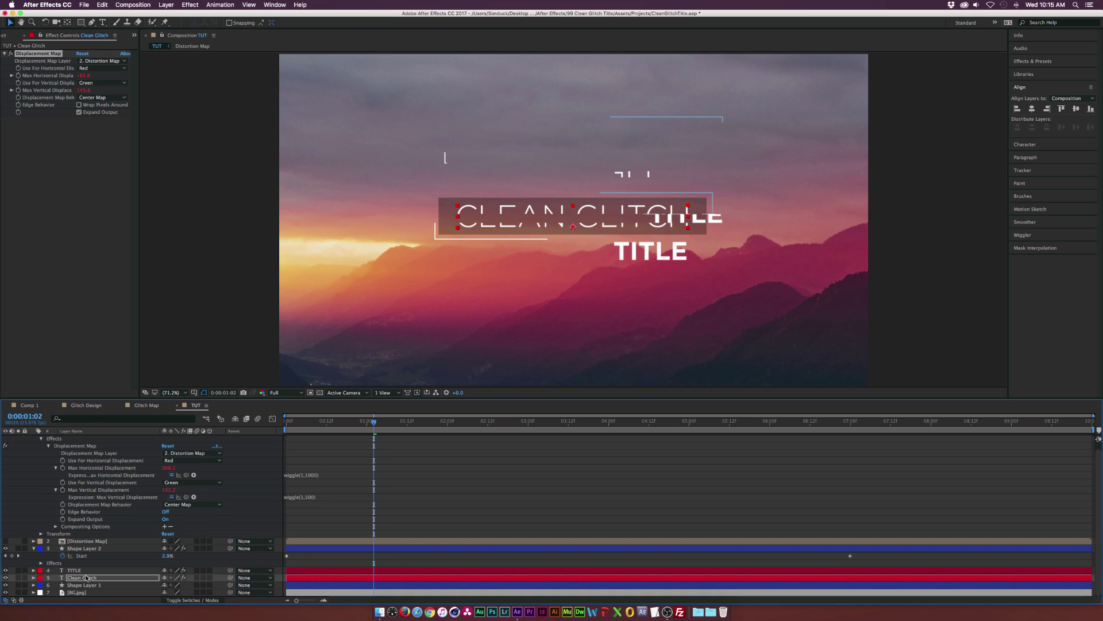
{"action": "left_click", "coordinate": [86, 585]}
{"action": "key", "text": "super+v"}
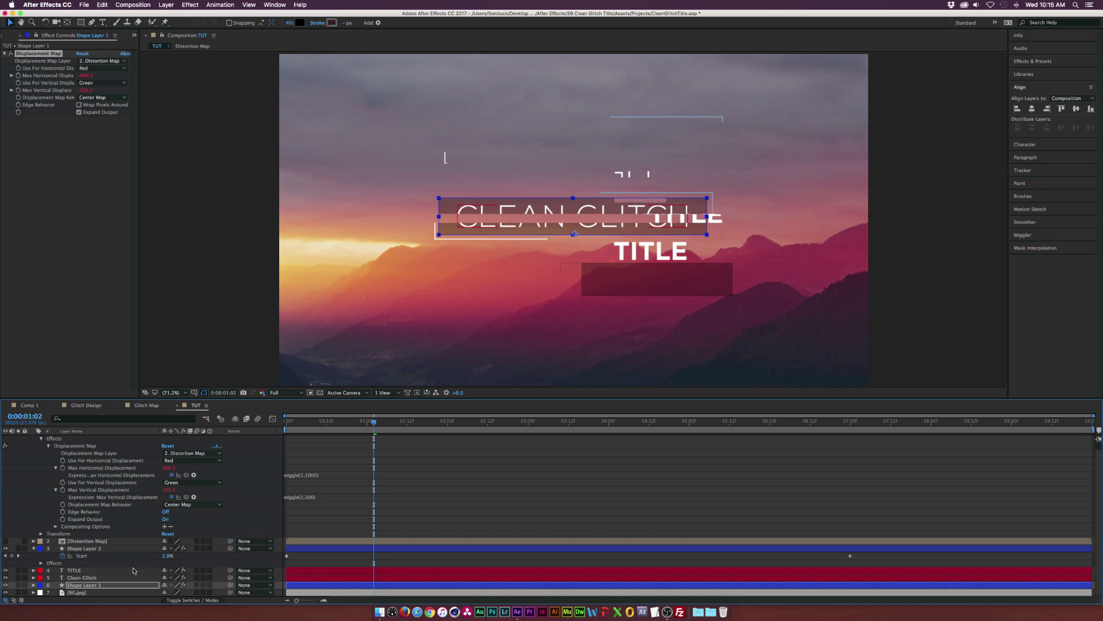
{"action": "left_click", "coordinate": [374, 441]}
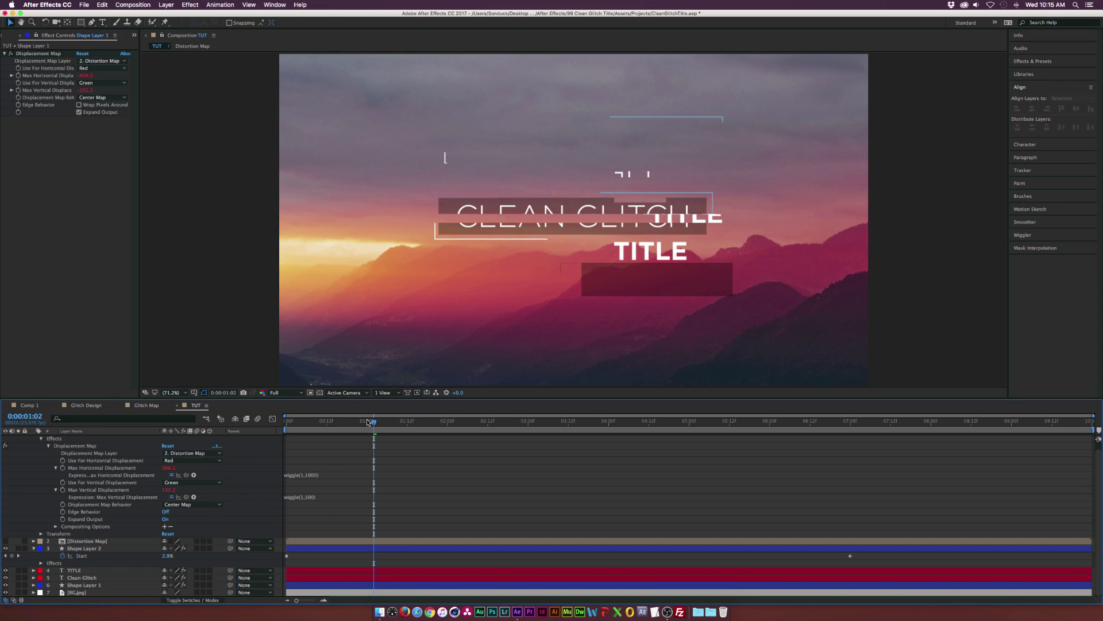
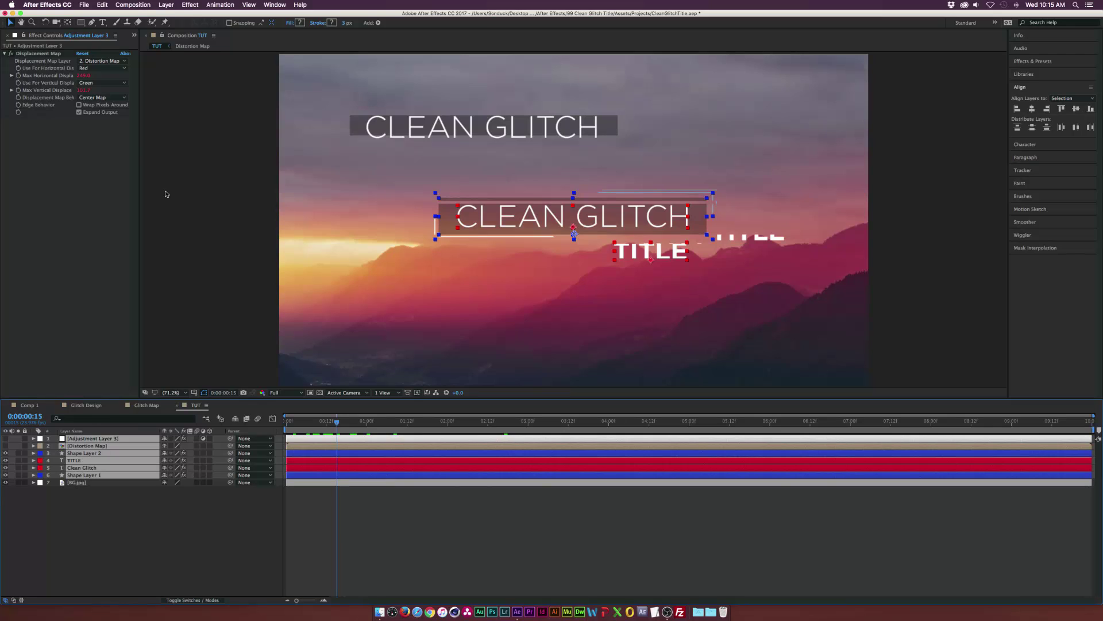
Step: Pre-compose the selected title, adjustment and distortion layers with all attributes as "Glitch Setup" and duplicate the resulting layer
{"action": "left_click", "coordinate": [166, 5]}
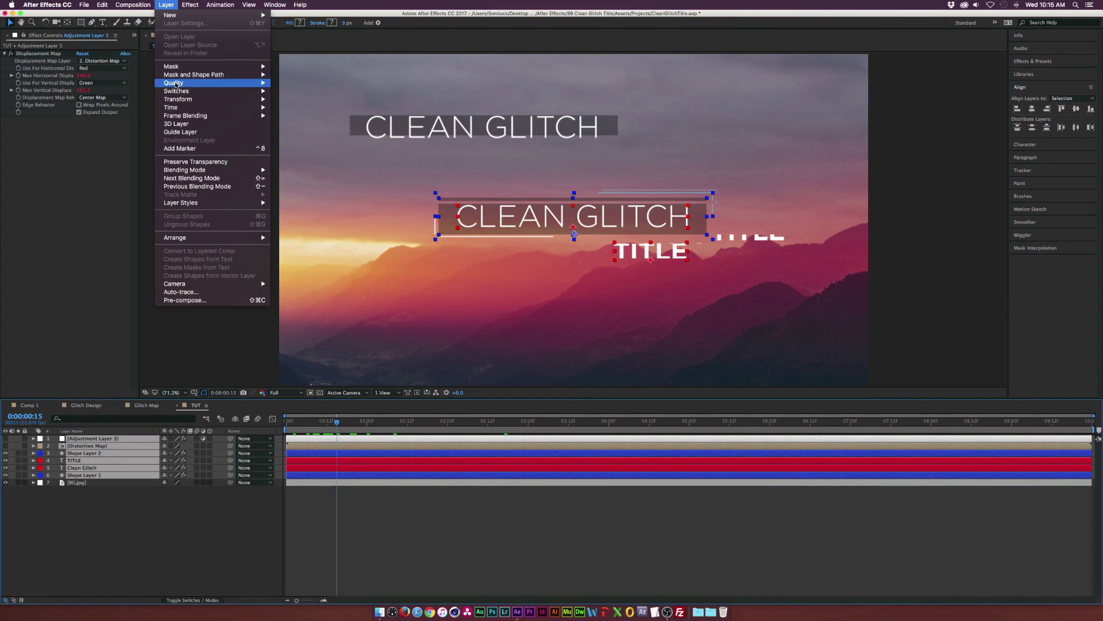
{"action": "left_click", "coordinate": [228, 300]}
{"action": "type", "text": "Glitch Setup"}
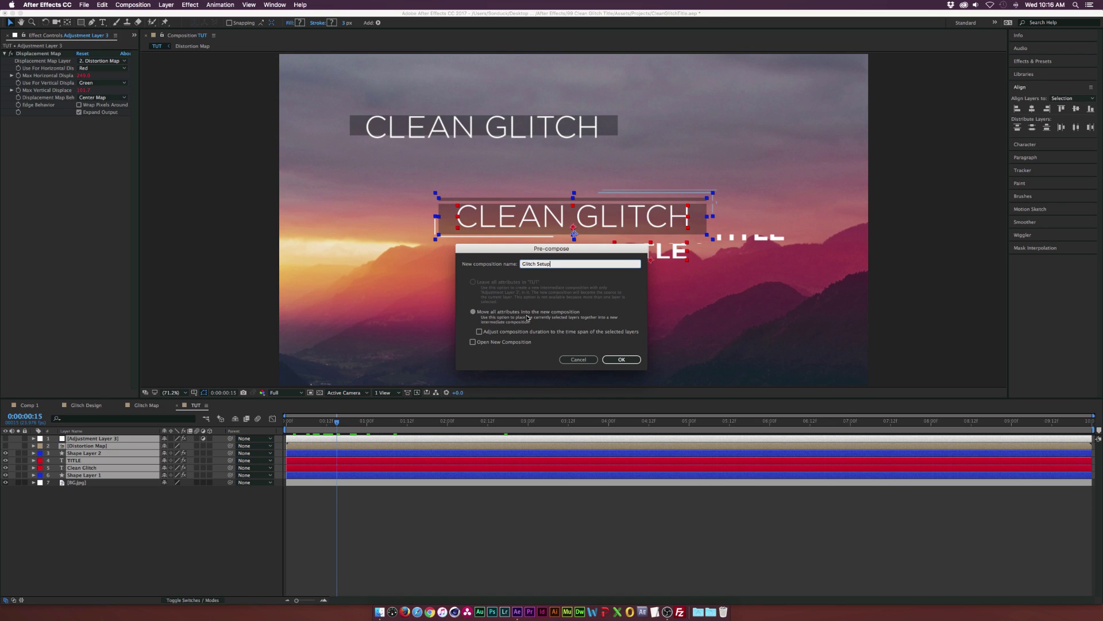
{"action": "left_click", "coordinate": [619, 359]}
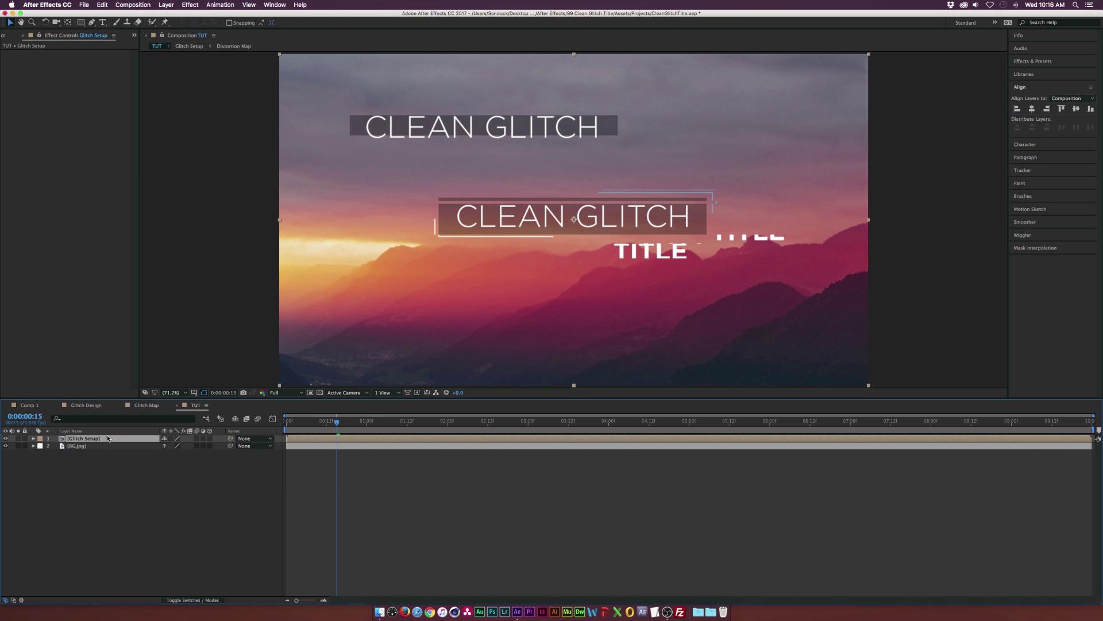
{"action": "key", "text": "super+d"}
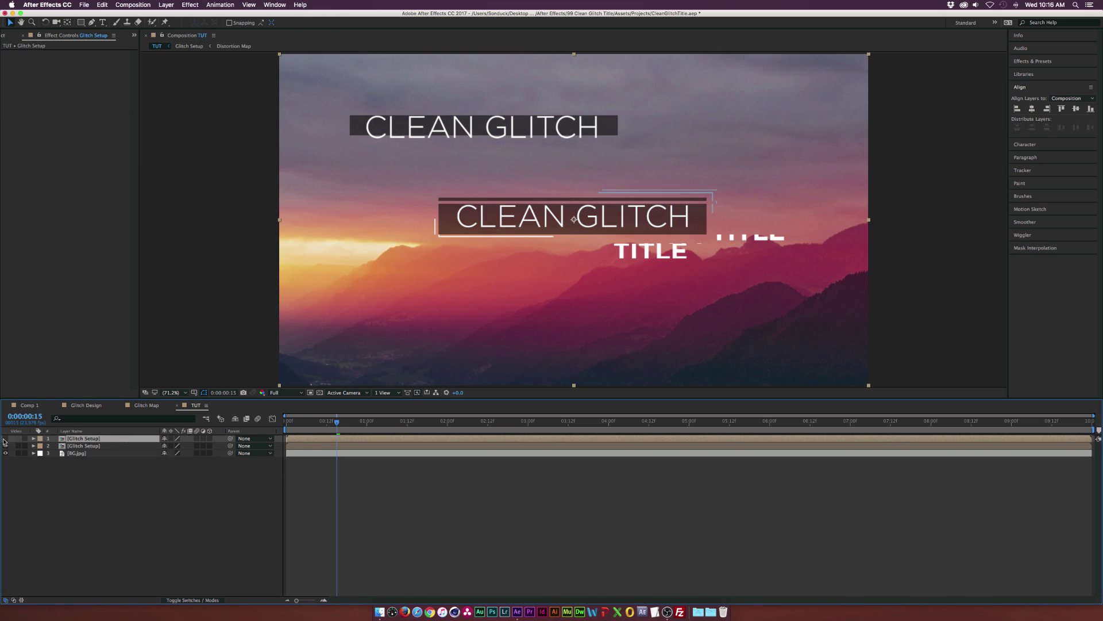
Step: Hide the upper Glitch Setup copy and cut out the CLEAN GLITCH bar on the lower copy with a rectangular Subtract mask
{"action": "left_click", "coordinate": [6, 439]}
{"action": "left_click", "coordinate": [85, 445]}
{"action": "left_click_drag", "start_coordinate": [81, 22], "coordinate": [115, 23]}
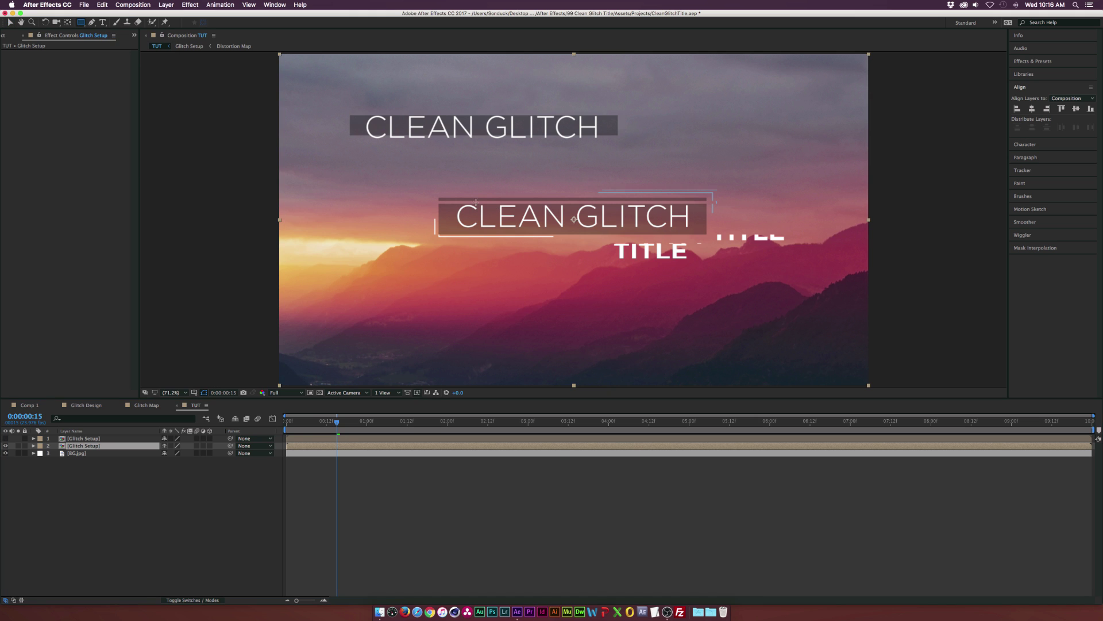
{"action": "left_click_drag", "start_coordinate": [443, 201], "coordinate": [712, 234]}
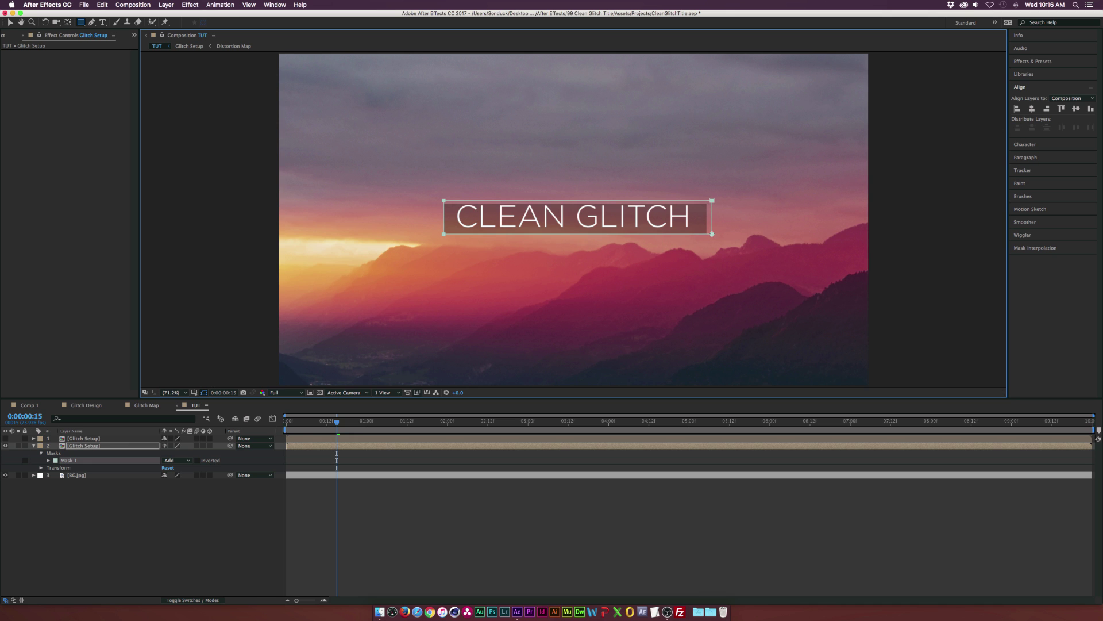
{"action": "left_click", "coordinate": [170, 460]}
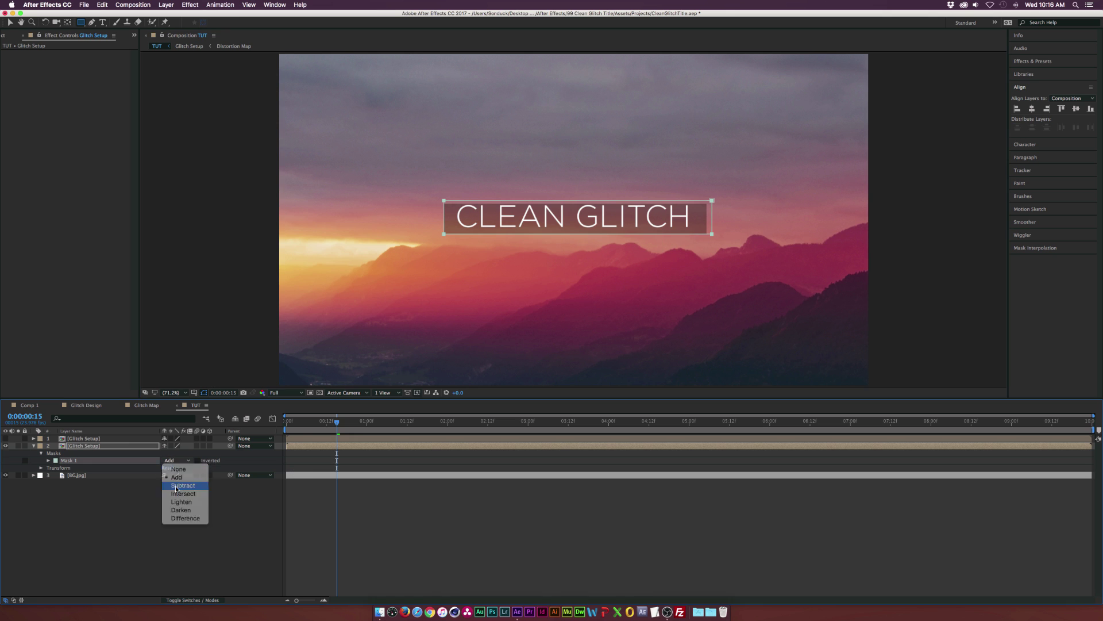
{"action": "left_click", "coordinate": [173, 485]}
{"action": "left_click_drag", "start_coordinate": [300, 425], "coordinate": [412, 423]}
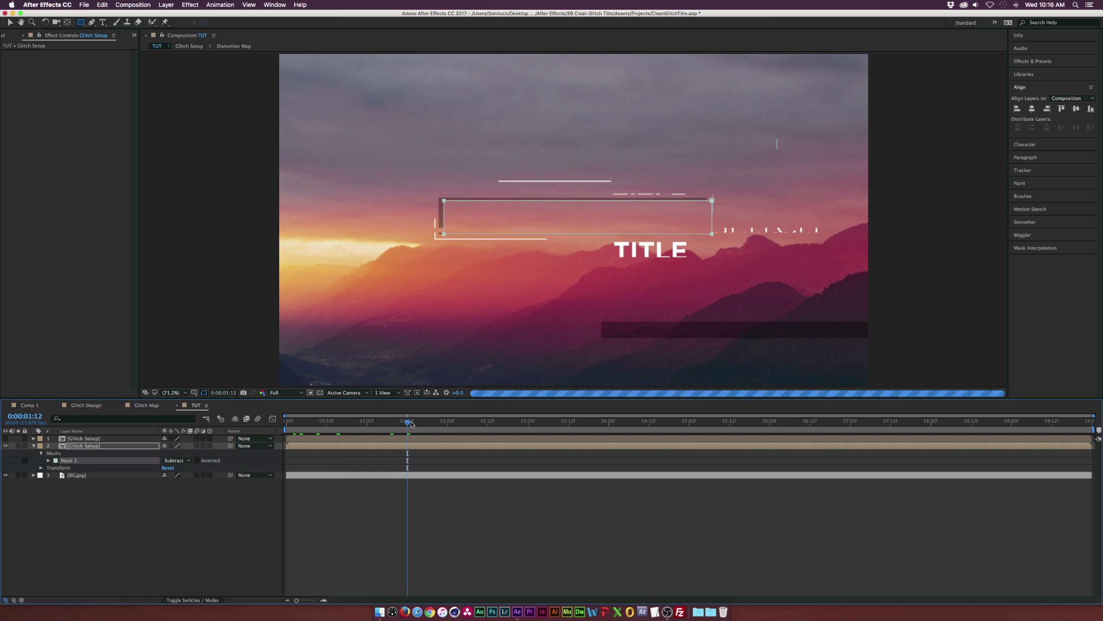
Step: Delete the mask from the lower Glitch Setup layer, preview the composition, undo the deletion and collapse the layer
{"action": "left_click", "coordinate": [11, 22]}
{"action": "left_click", "coordinate": [212, 535]}
{"action": "left_click", "coordinate": [67, 460]}
{"action": "key", "text": "Delete"}
{"action": "key", "text": "space"}
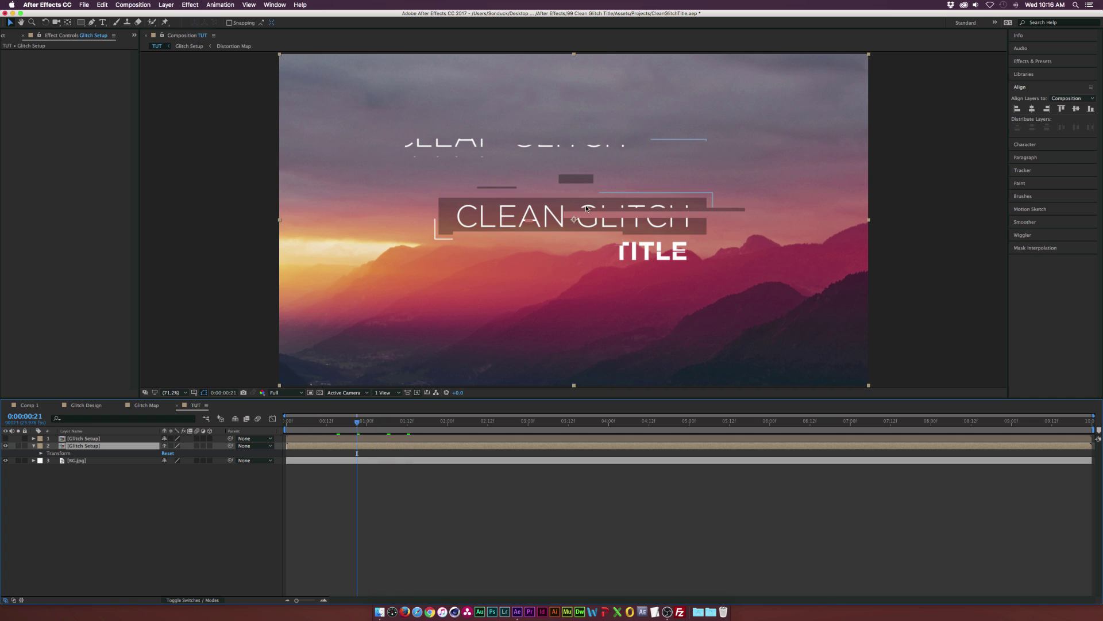
{"action": "key", "text": "space"}
{"action": "key", "text": "ctrl+z"}
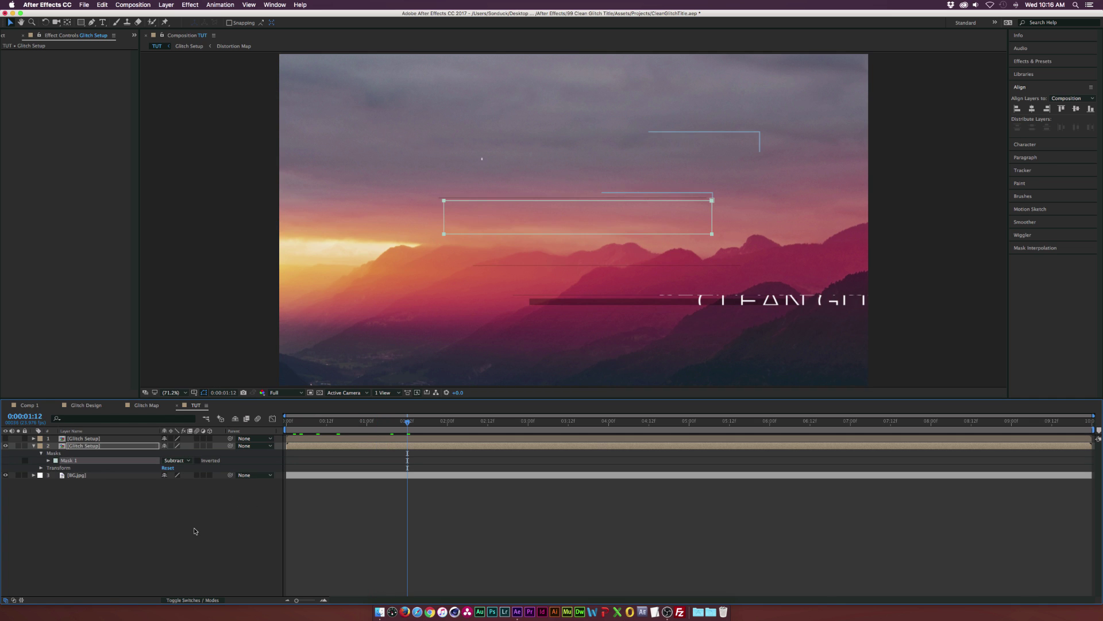
{"action": "left_click", "coordinate": [194, 531]}
{"action": "left_click", "coordinate": [34, 446]}
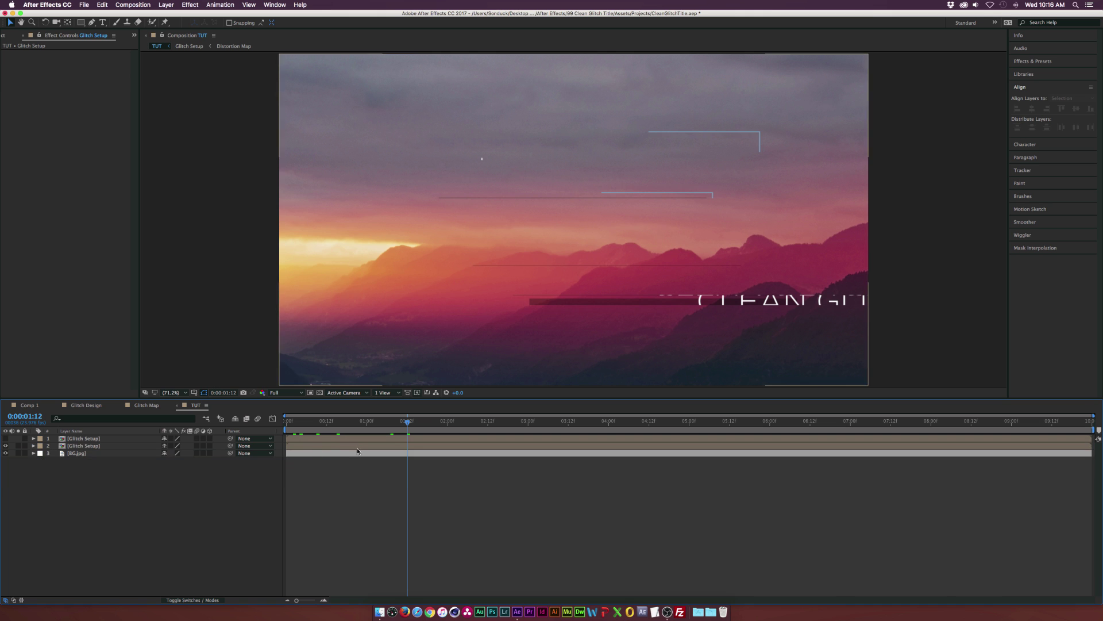
Step: Show the upper Glitch Setup layer, trim it to start at 0:00:00:13 and split it at 0:00:00:17
{"action": "left_click", "coordinate": [330, 425]}
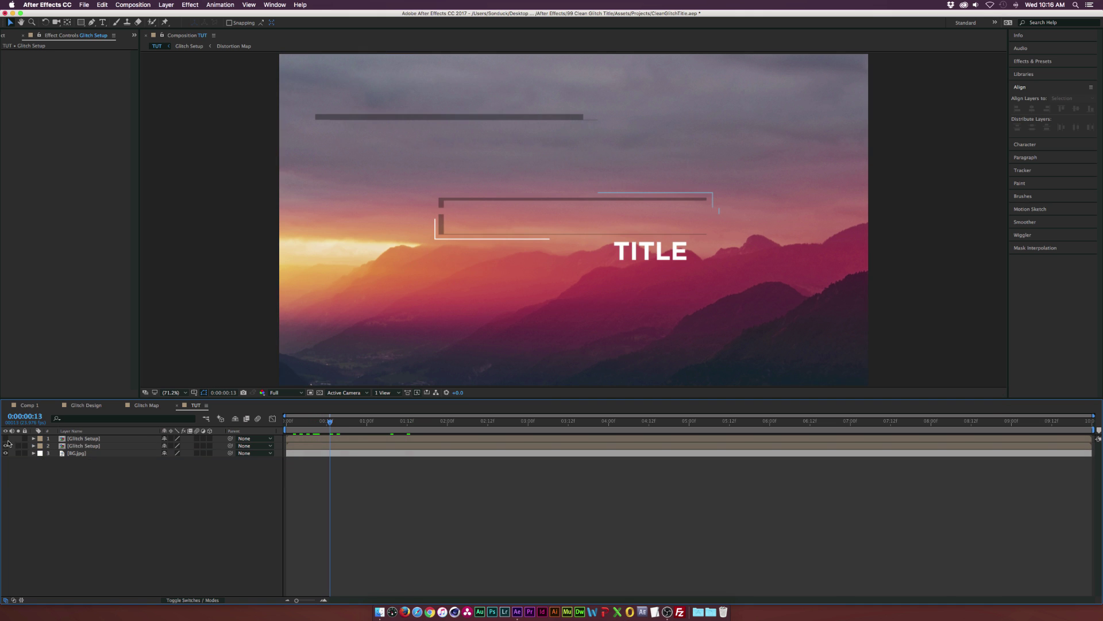
{"action": "left_click", "coordinate": [5, 438]}
{"action": "left_click", "coordinate": [285, 438]}
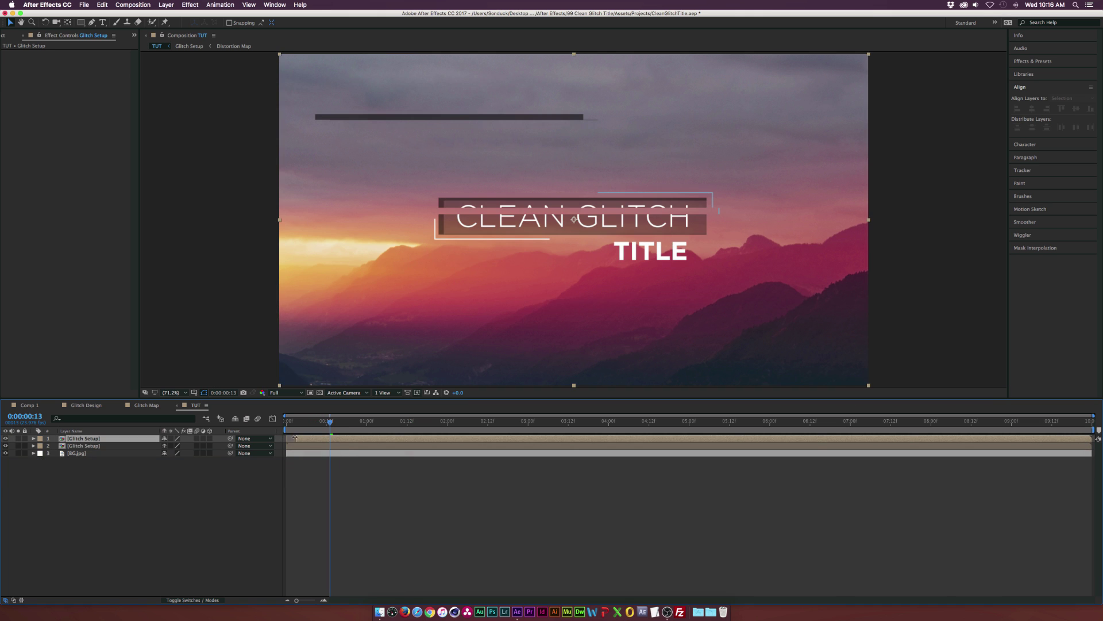
{"action": "mouse_move", "coordinate": [331, 422]}
{"action": "left_mouse_down"}
{"action": "mouse_move", "coordinate": [297, 423]}
{"action": "mouse_move", "coordinate": [346, 424]}
{"action": "left_mouse_up"}
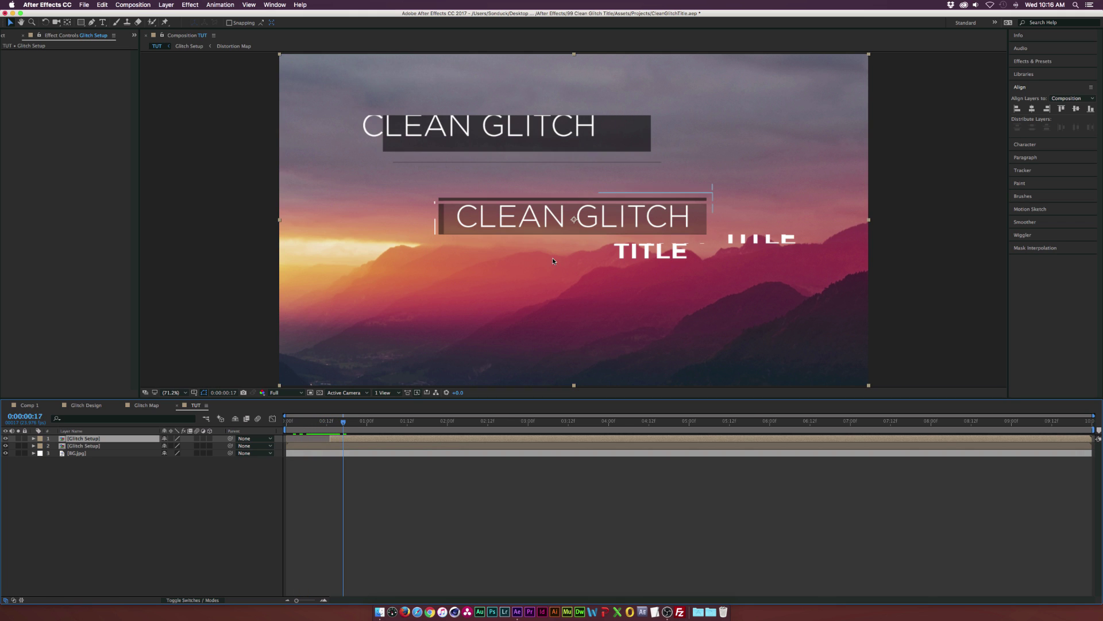
{"action": "key", "text": "super+d"}
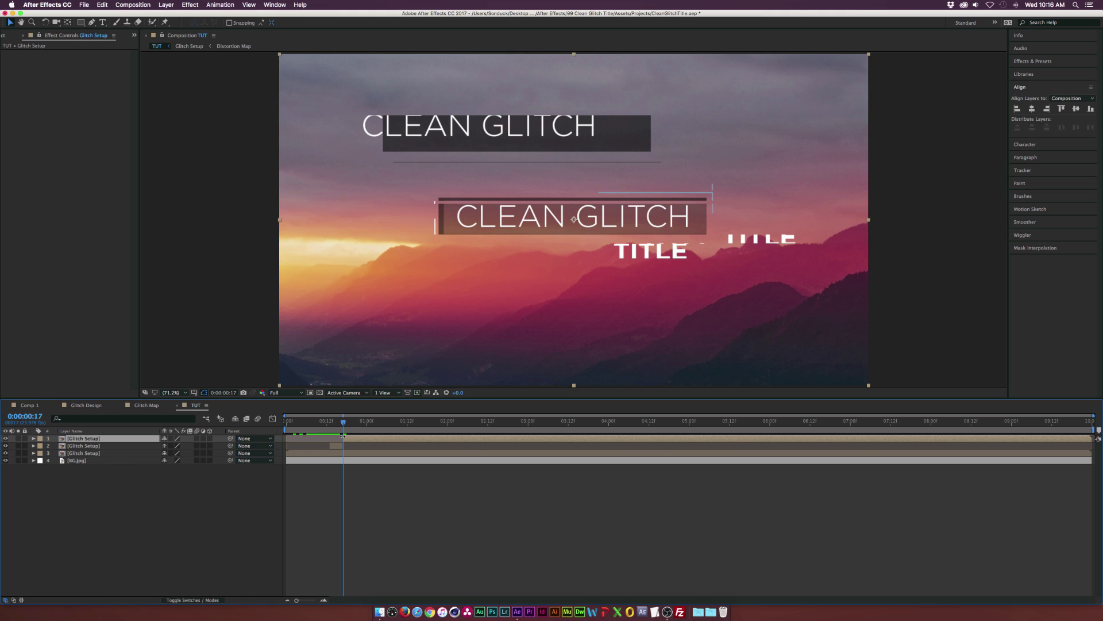
{"action": "left_click_drag", "start_coordinate": [343, 423], "coordinate": [377, 422]}
Step: Widen the mask on the bottom Glitch Setup layer by moving its corner points slightly outward around the title bar
{"action": "left_click", "coordinate": [137, 453]}
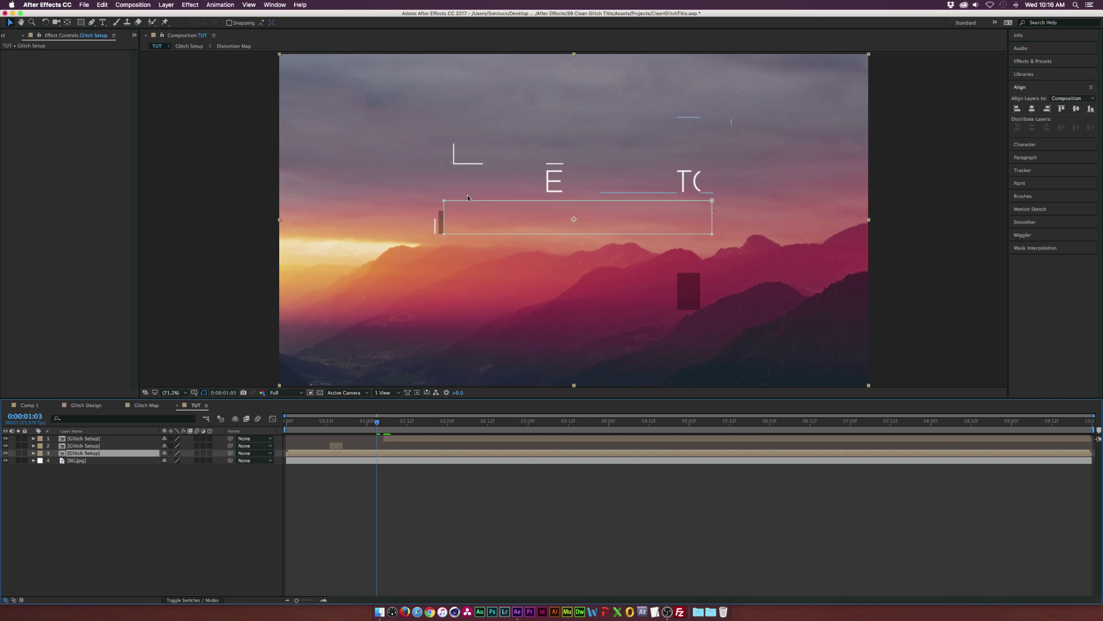
{"action": "left_click", "coordinate": [442, 213]}
{"action": "left_click_drag", "start_coordinate": [443, 234], "coordinate": [435, 233]}
{"action": "left_click_drag", "start_coordinate": [712, 235], "coordinate": [713, 238]}
{"action": "left_click_drag", "start_coordinate": [711, 200], "coordinate": [720, 199]}
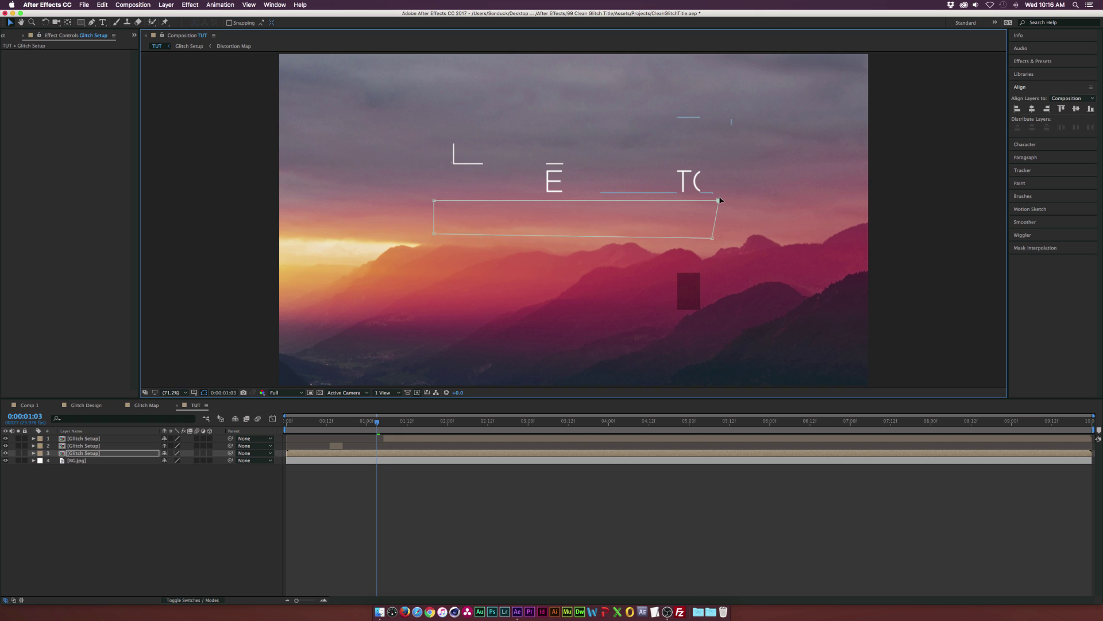
{"action": "left_click", "coordinate": [155, 564]}
Step: Split the top Glitch Setup layer at 0:00:01:11 and once more past two seconds, leaving two further short glitch bursts
{"action": "left_click_drag", "start_coordinate": [402, 421], "coordinate": [425, 421]}
{"action": "left_click", "coordinate": [415, 439]}
{"action": "left_click", "coordinate": [405, 421]}
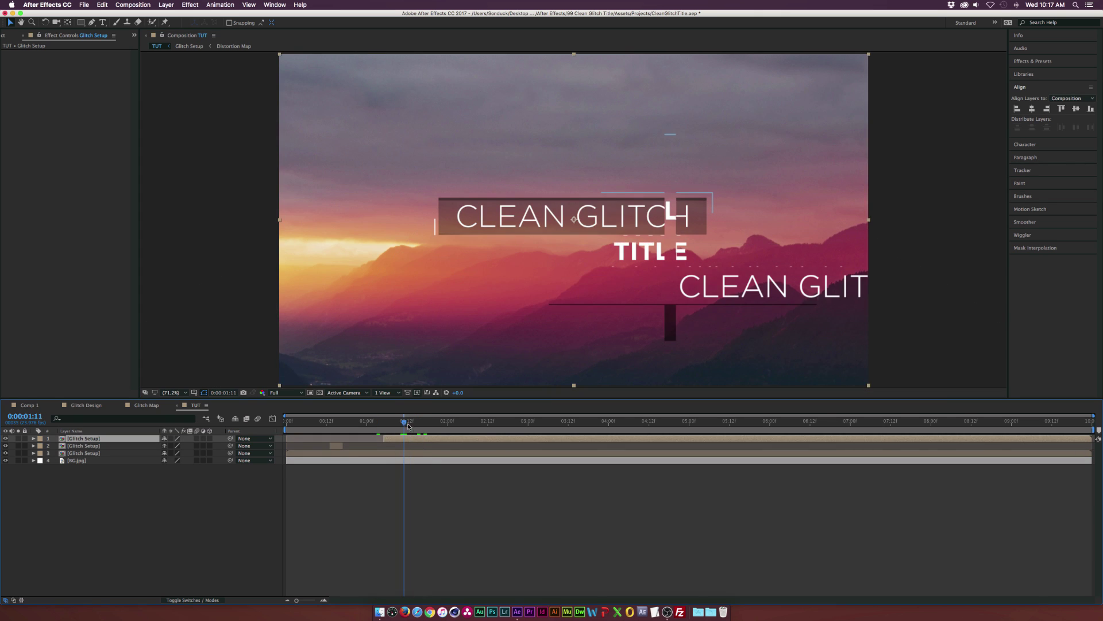
{"action": "key", "text": "super+shift+d"}
{"action": "left_click_drag", "start_coordinate": [436, 423], "coordinate": [481, 426]}
{"action": "key", "text": "super+shift+d"}
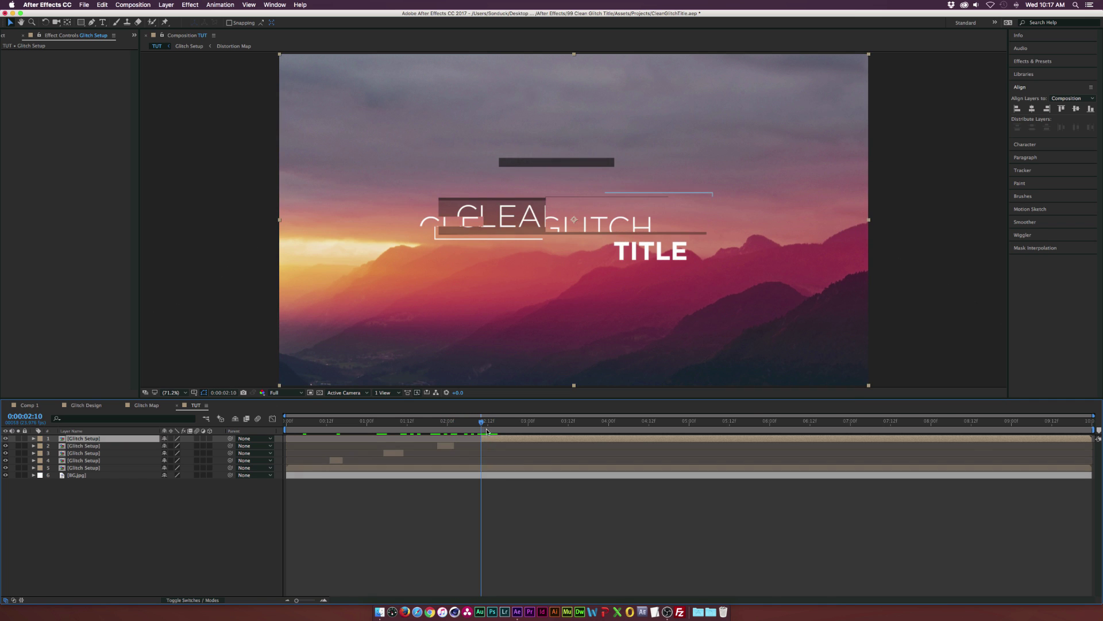
Step: Open the Glitch Setup composition, split all its layers at 0:00:02:10 and group the new second halves above the first halves
{"action": "double_click", "coordinate": [493, 441]}
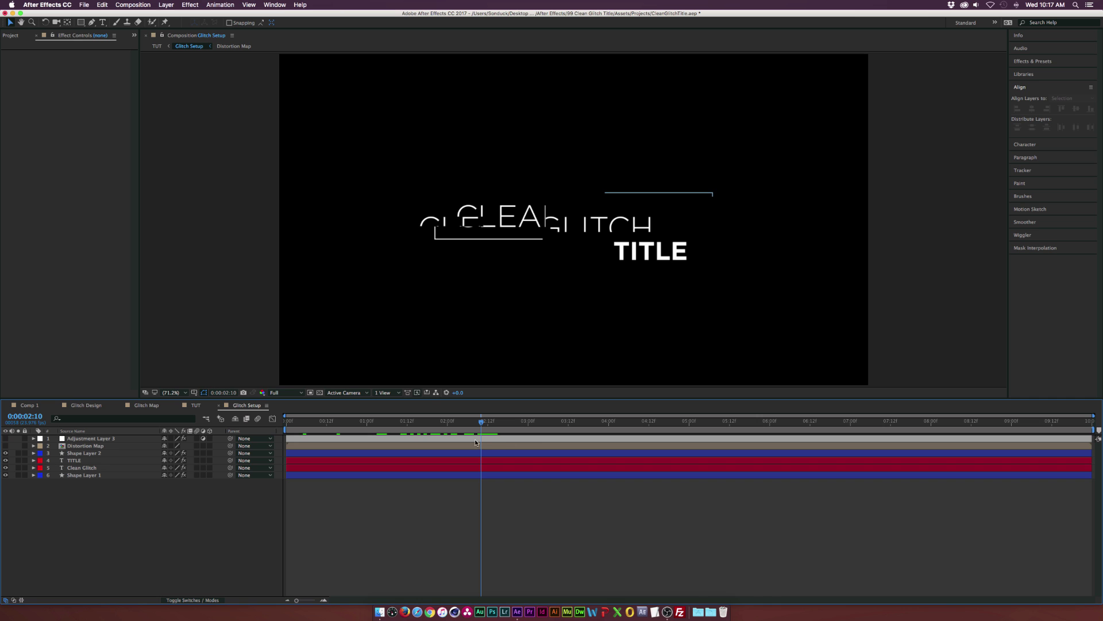
{"action": "left_click", "coordinate": [475, 440]}
{"action": "left_click", "coordinate": [408, 475], "text": "shift"}
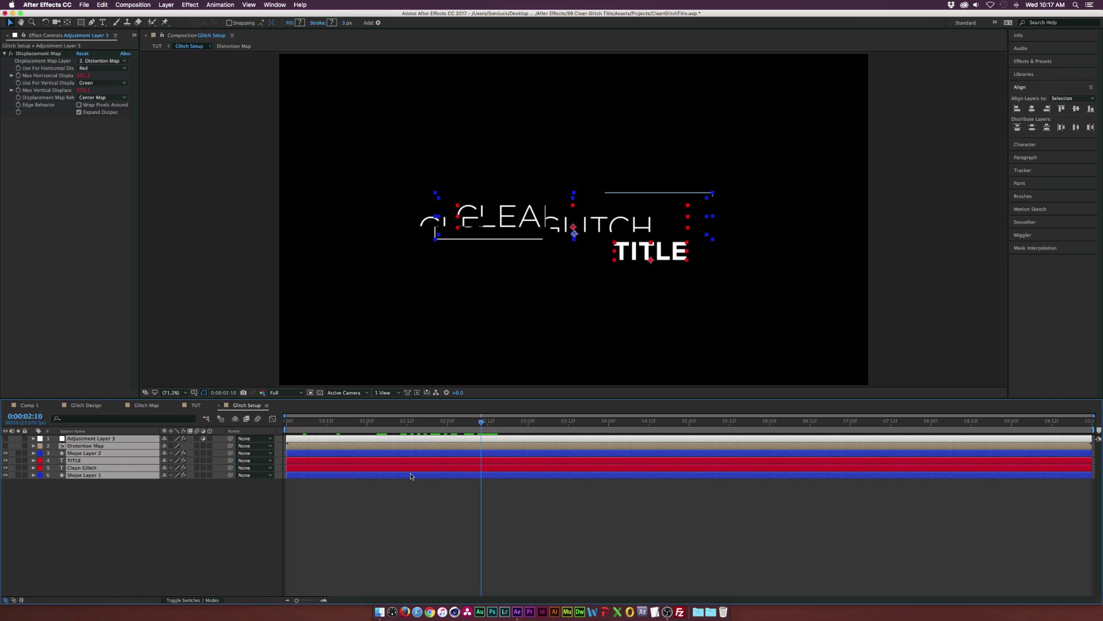
{"action": "left_click", "coordinate": [103, 4]}
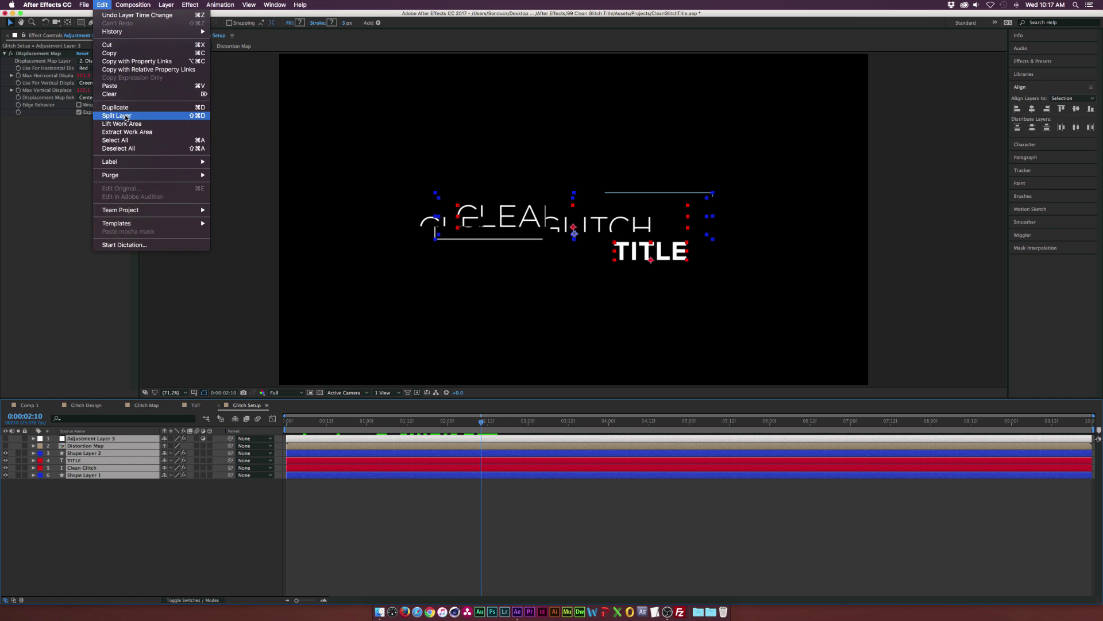
{"action": "left_click", "coordinate": [115, 118]}
{"action": "left_click_drag", "start_coordinate": [108, 454], "coordinate": [111, 442]}
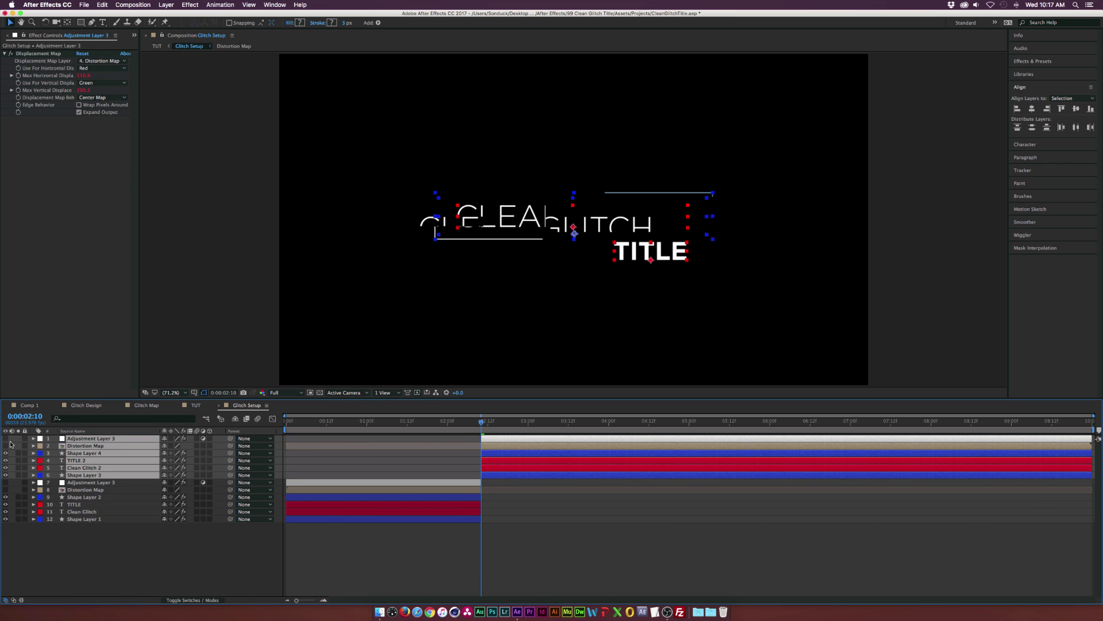
Step: Label the second-half layers Orange and the first-half layers Purple
{"action": "left_click", "coordinate": [39, 439]}
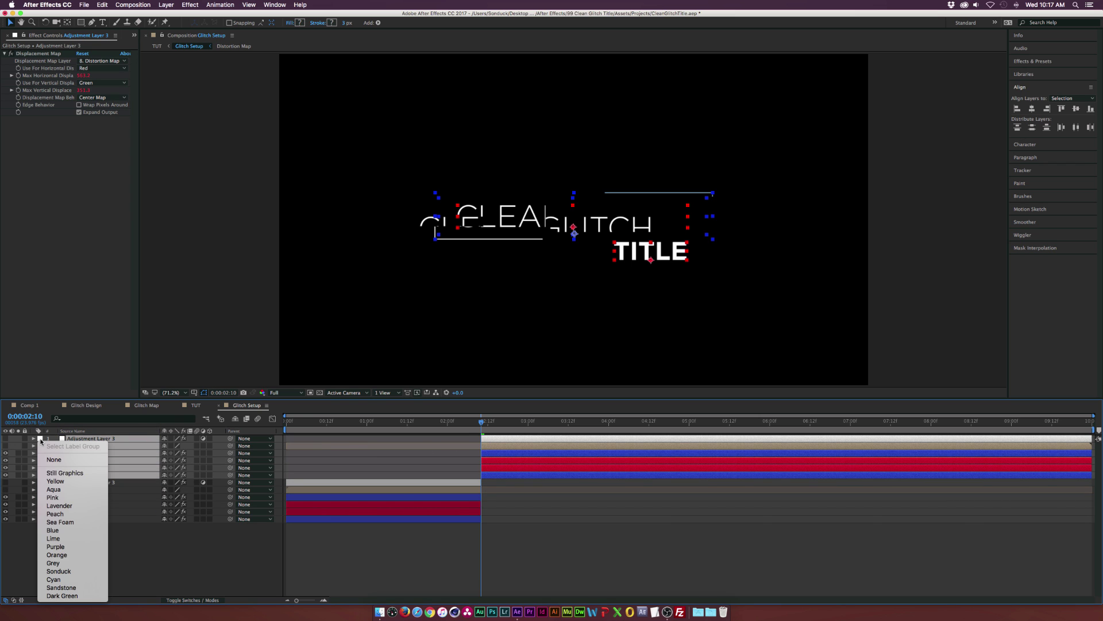
{"action": "left_click", "coordinate": [94, 554]}
{"action": "left_click", "coordinate": [91, 485]}
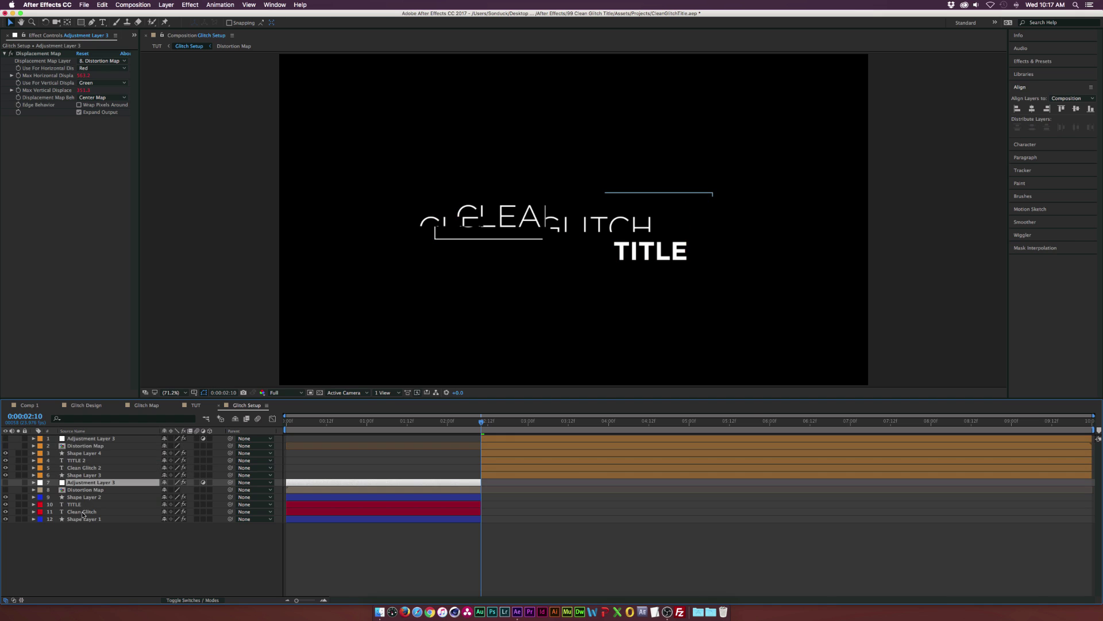
{"action": "left_click", "coordinate": [82, 519], "text": "shift"}
{"action": "left_click", "coordinate": [39, 513]}
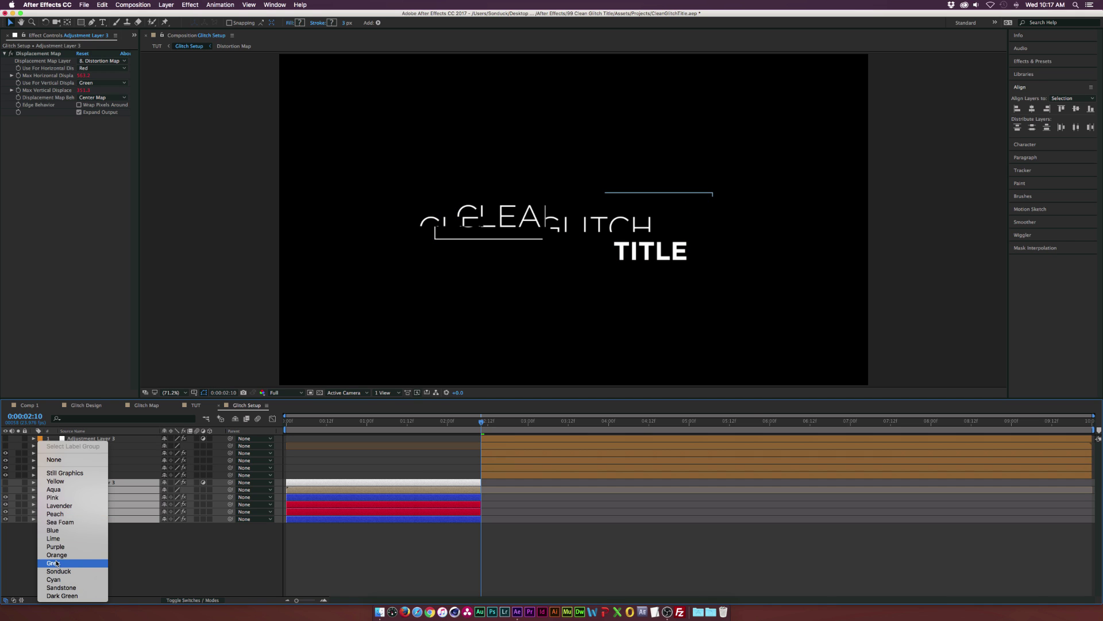
{"action": "left_click", "coordinate": [69, 544]}
{"action": "left_click", "coordinate": [370, 455]}
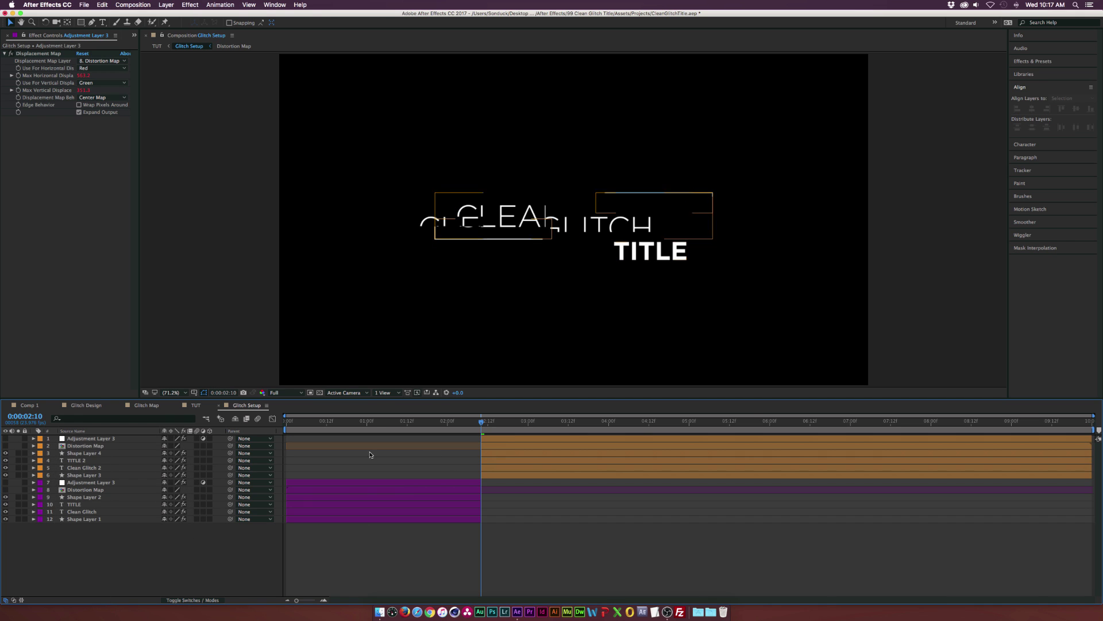
Step: Delete the orange second-half Adjustment Layer 3 and Distortion Map layers
{"action": "left_click", "coordinate": [88, 446]}
{"action": "left_click", "coordinate": [87, 440], "text": "shift"}
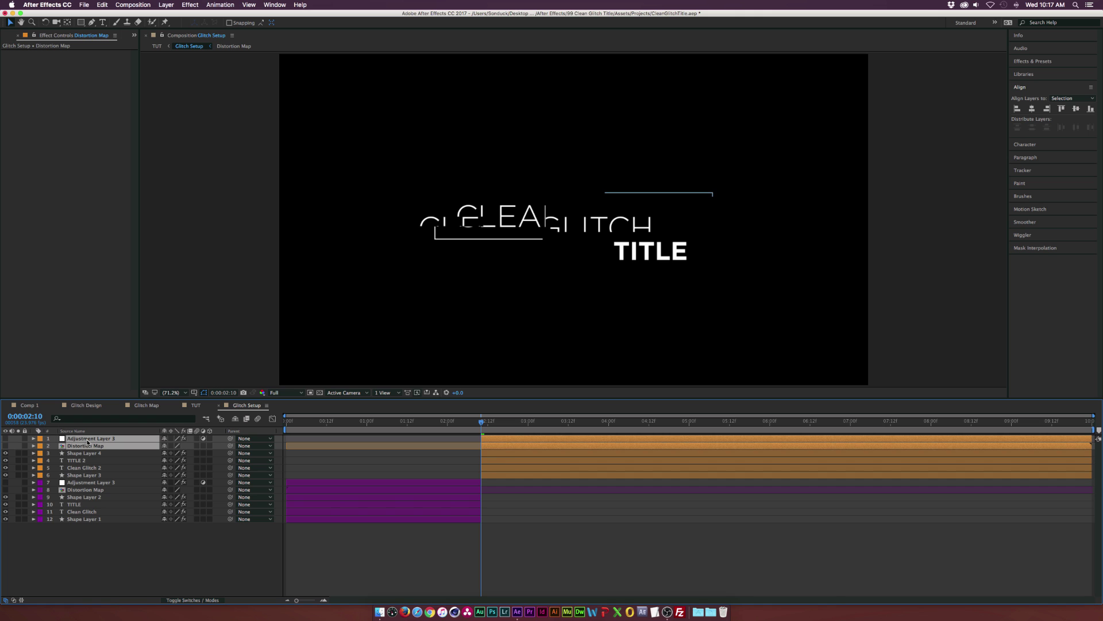
{"action": "key", "text": "Delete"}
Step: Remove the Displacement Map effect from Shape Layer 4, TITLE 2, Clean Glitch 2 and Shape Layer 3, and check the title in the TUT composition
{"action": "left_click", "coordinate": [89, 439]}
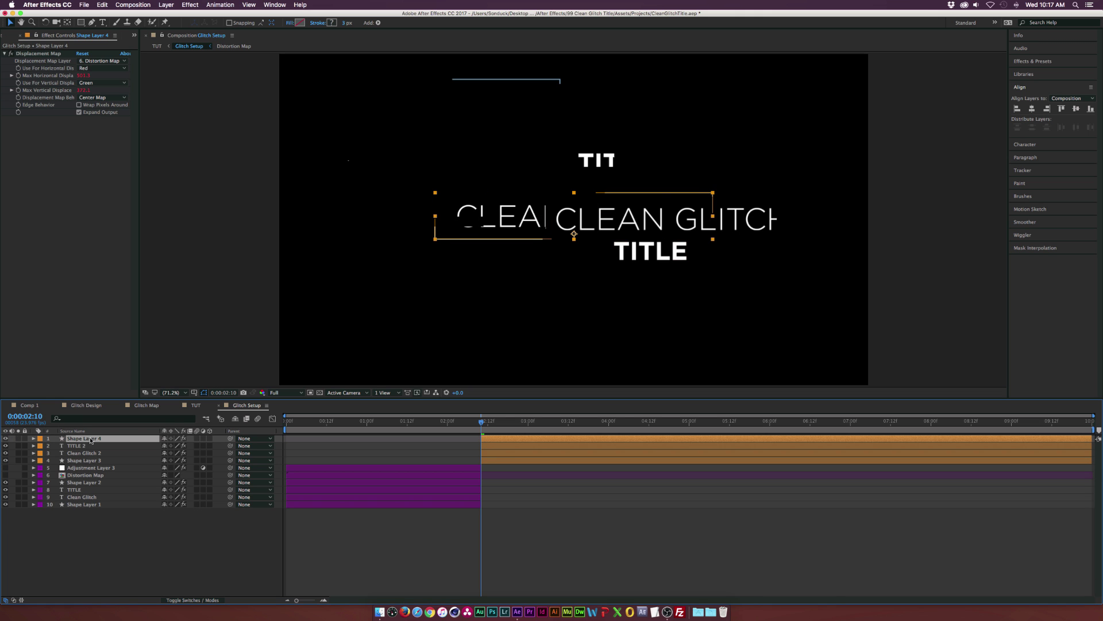
{"action": "left_click", "coordinate": [30, 54]}
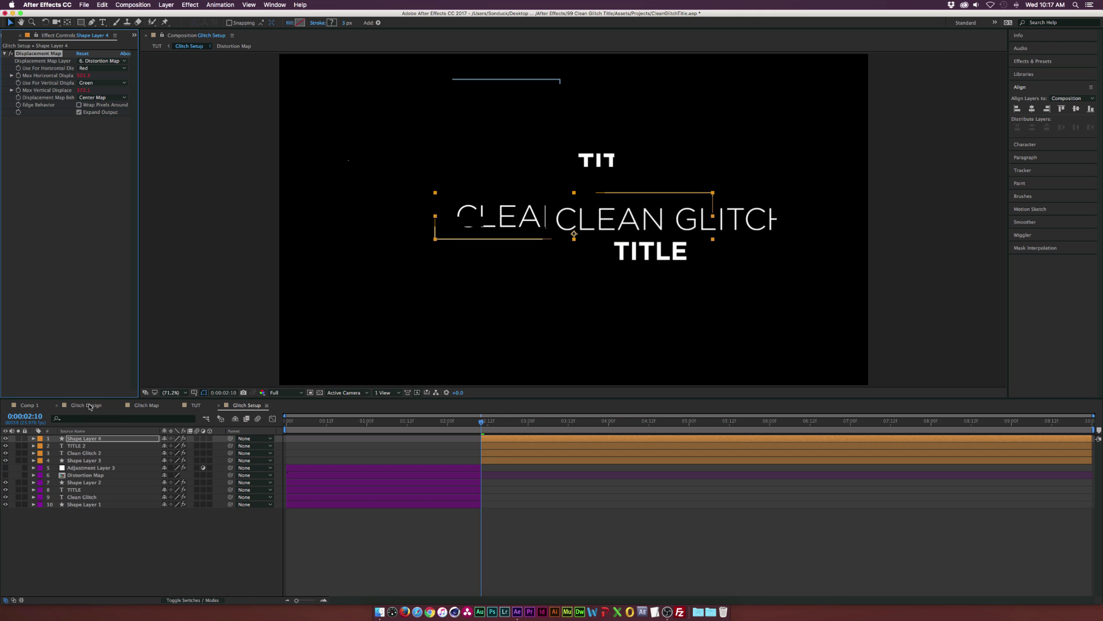
{"action": "key", "text": "Delete"}
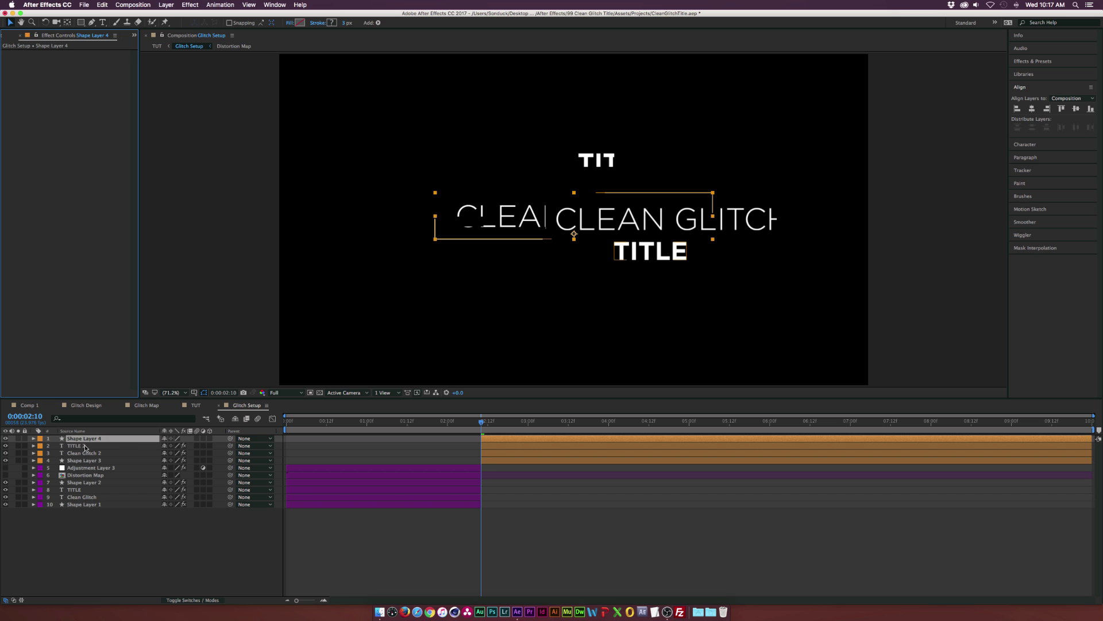
{"action": "left_click", "coordinate": [85, 446]}
{"action": "left_click", "coordinate": [48, 52]}
{"action": "key", "text": "Delete"}
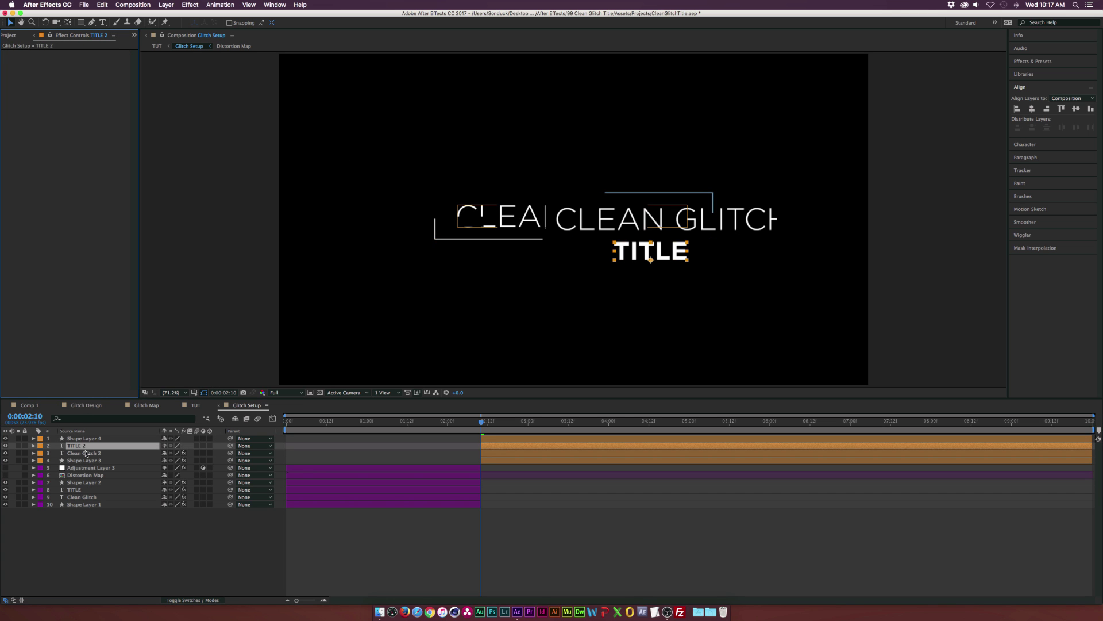
{"action": "left_click", "coordinate": [86, 453]}
{"action": "key", "text": "super+shift+e"}
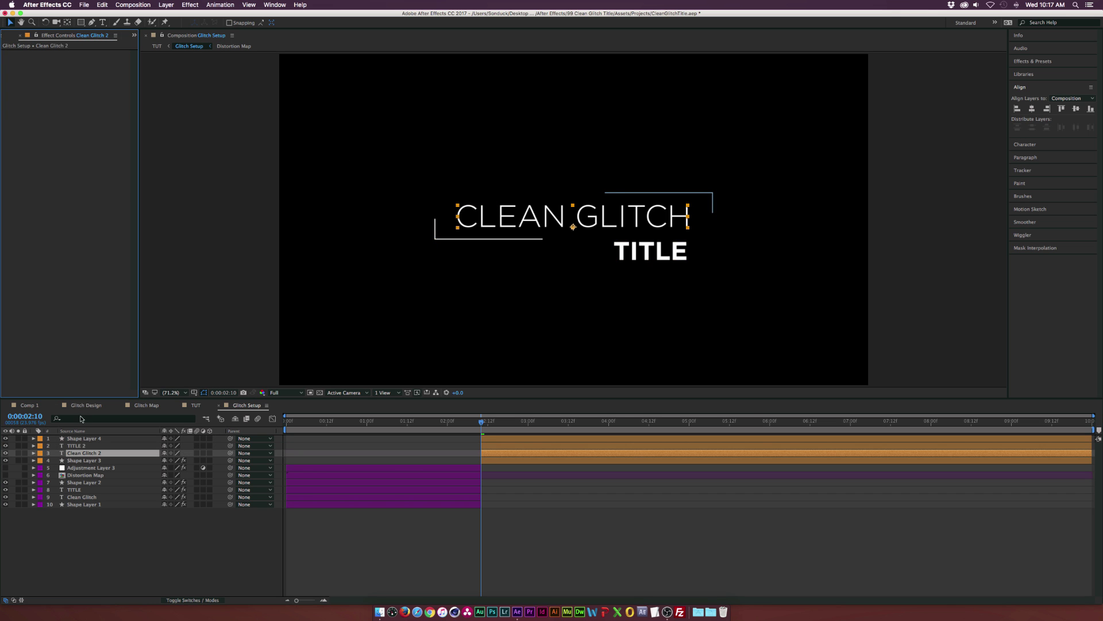
{"action": "left_click", "coordinate": [83, 460]}
{"action": "key", "text": "super+shift+e"}
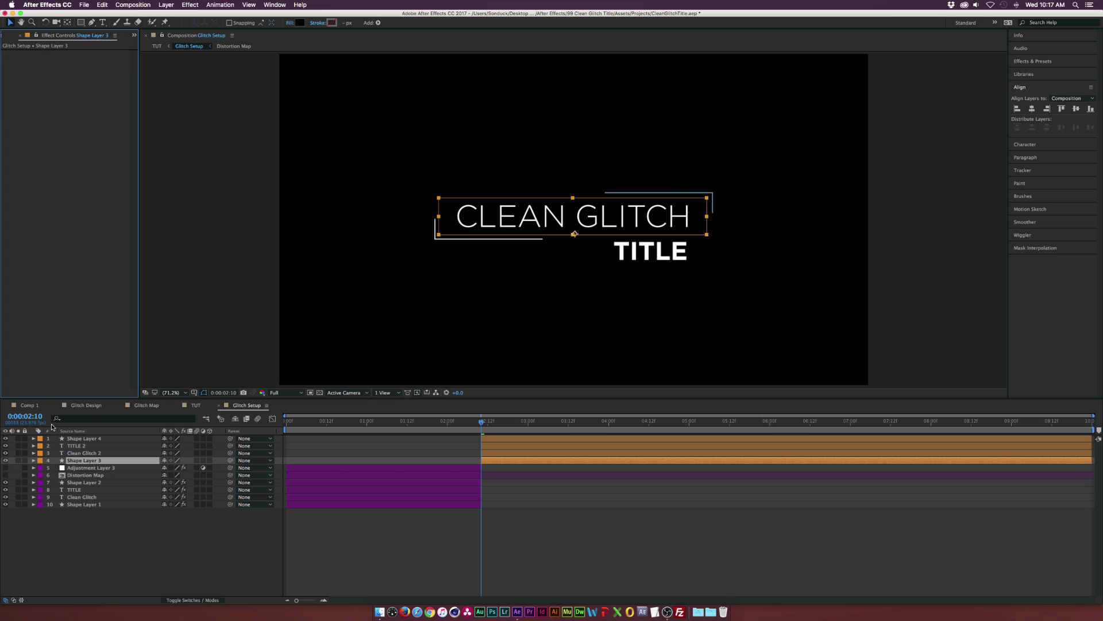
{"action": "left_click", "coordinate": [197, 406]}
{"action": "left_click_drag", "start_coordinate": [486, 420], "coordinate": [481, 428]}
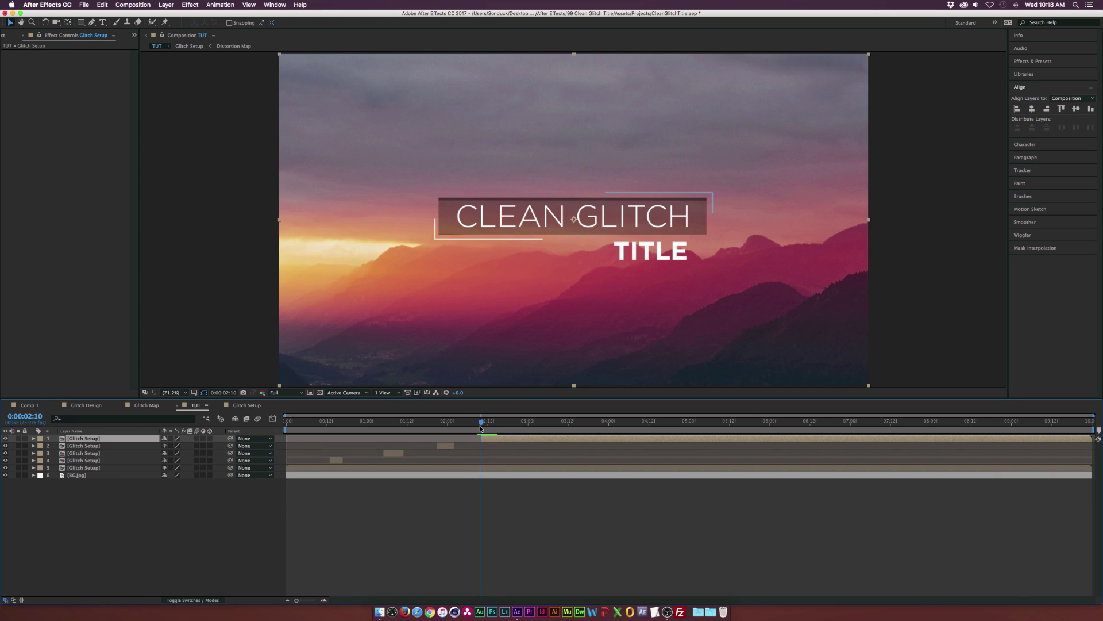
Step: Split the full-length Glitch Setup layer directly above BG.jpg at 0:00:02:10, delete its second half, and check the title up to 0:00:03:09
{"action": "left_click", "coordinate": [131, 468]}
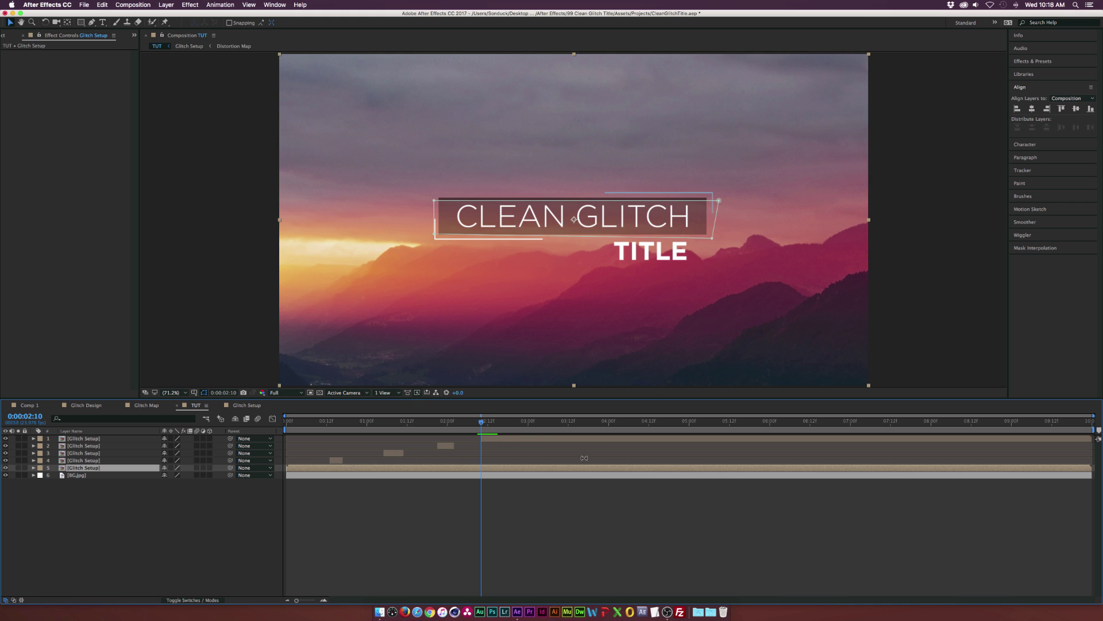
{"action": "key", "text": "super+shift+d"}
{"action": "key", "text": "Delete"}
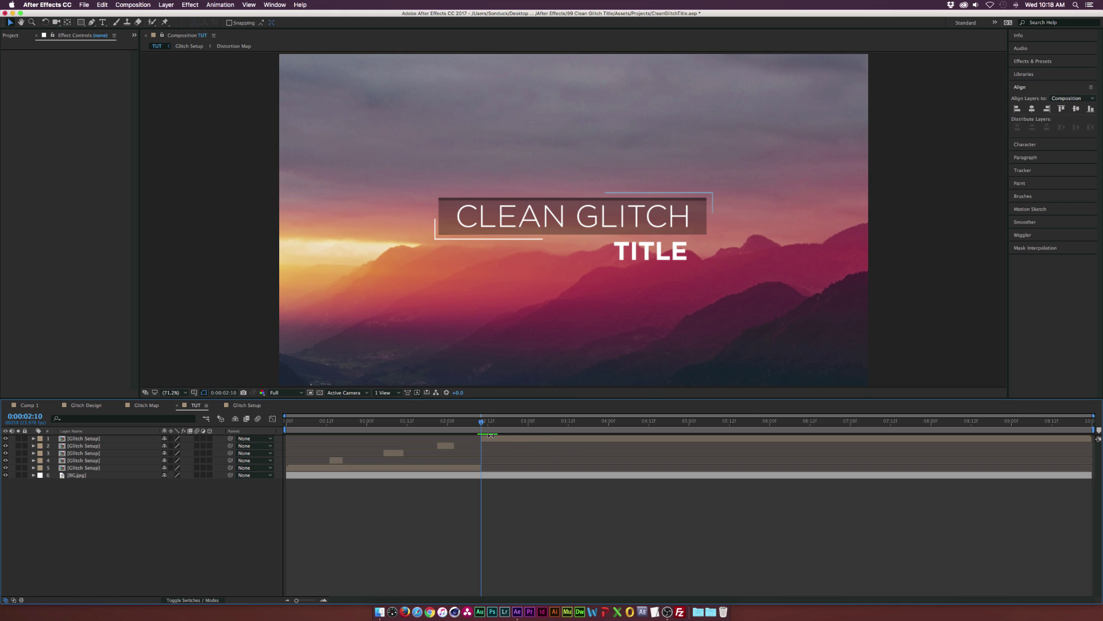
{"action": "left_click_drag", "start_coordinate": [477, 422], "coordinate": [558, 422]}
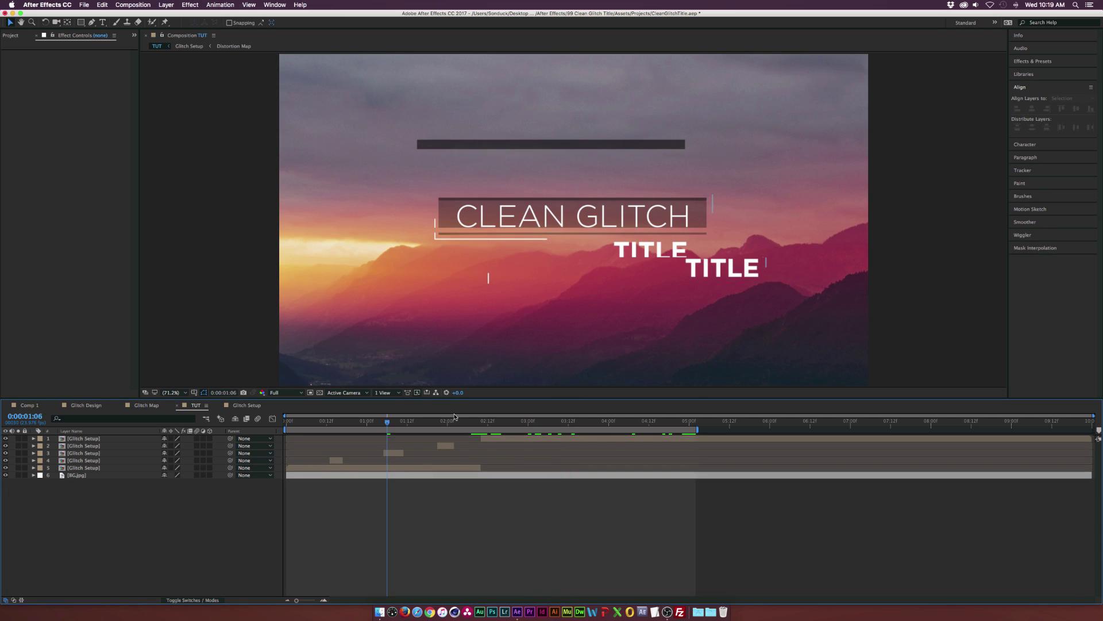
Step: Add a new adjustment layer at the top of the TUT composition and apply CC Force Motion Blur to it, viewing the glitch at 0:00:02:02
{"action": "left_click_drag", "start_coordinate": [452, 420], "coordinate": [454, 421]}
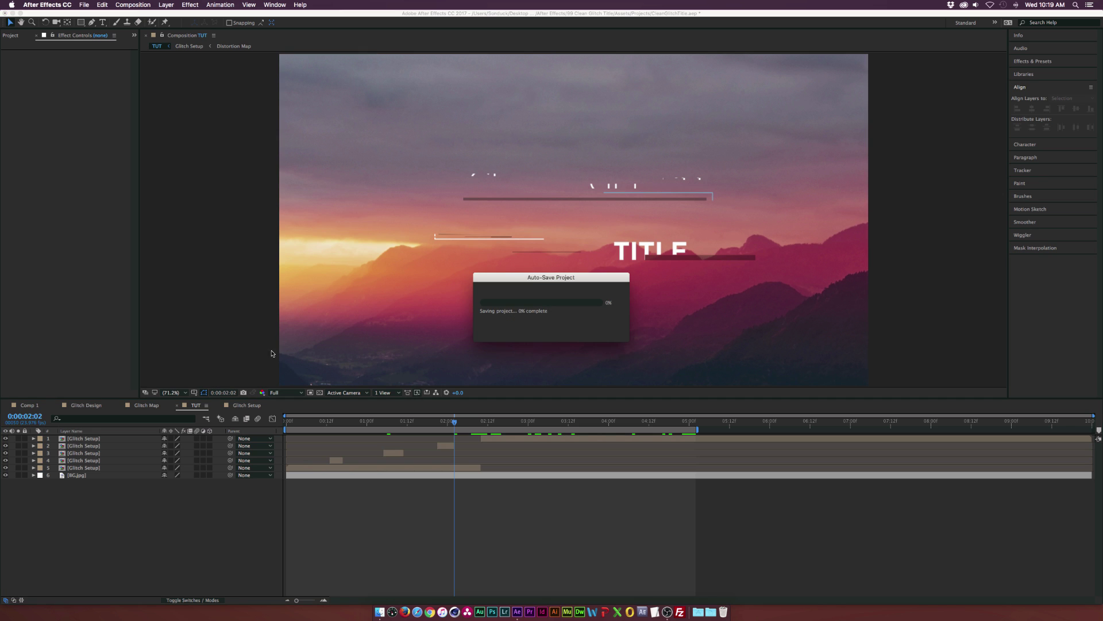
{"action": "left_click", "coordinate": [166, 4]}
{"action": "mouse_move", "coordinate": [173, 15]}
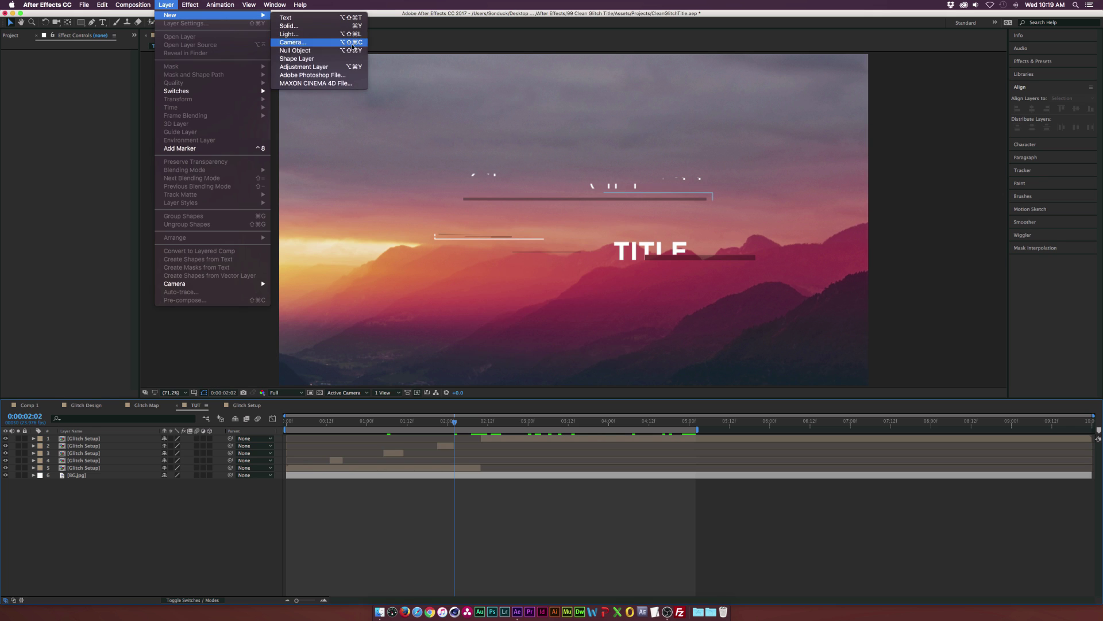
{"action": "left_click", "coordinate": [322, 67]}
{"action": "left_click", "coordinate": [195, 5]}
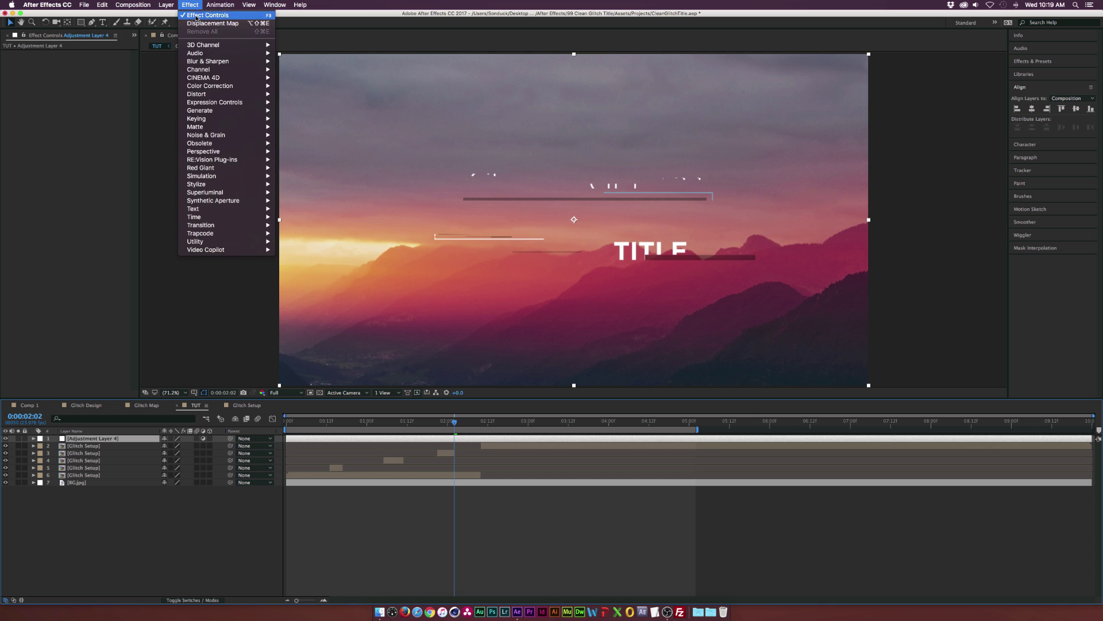
{"action": "mouse_move", "coordinate": [203, 217]}
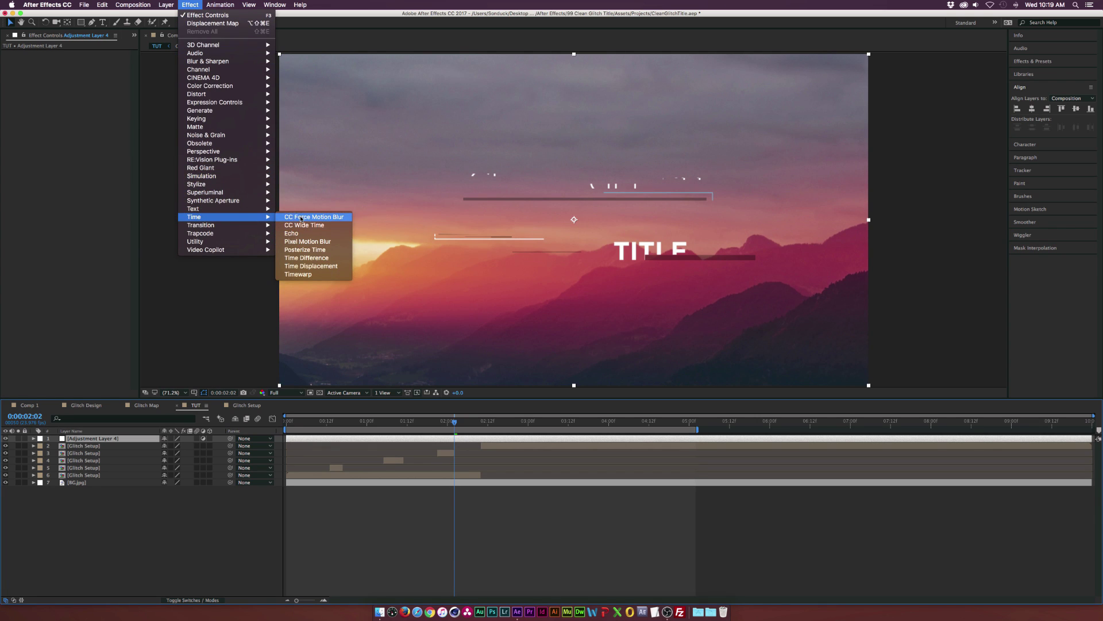
{"action": "left_click", "coordinate": [312, 216]}
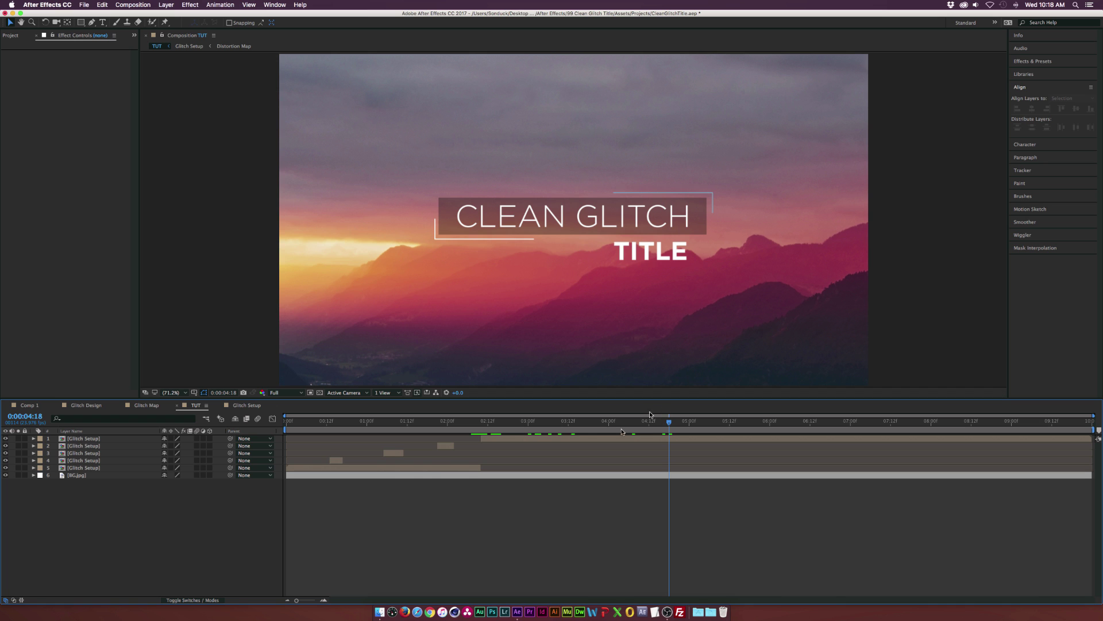
Step: Switch to Finder and preview the rendered movie Clean Glitch Title2.mov in the Elements folder
{"action": "left_click", "coordinate": [381, 614]}
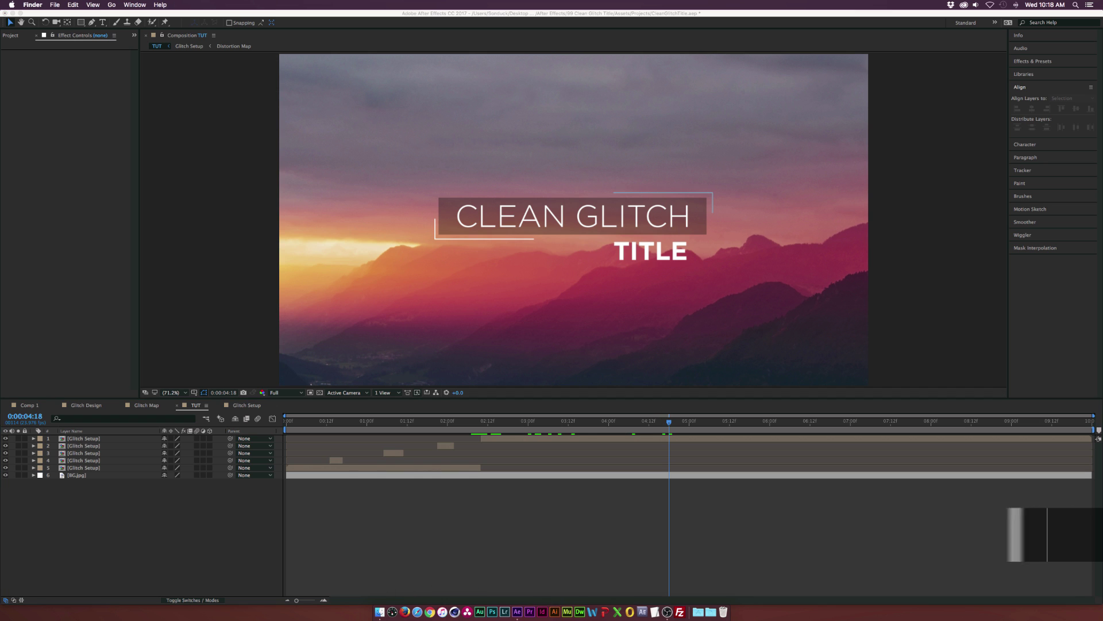
{"action": "left_click", "coordinate": [557, 149]}
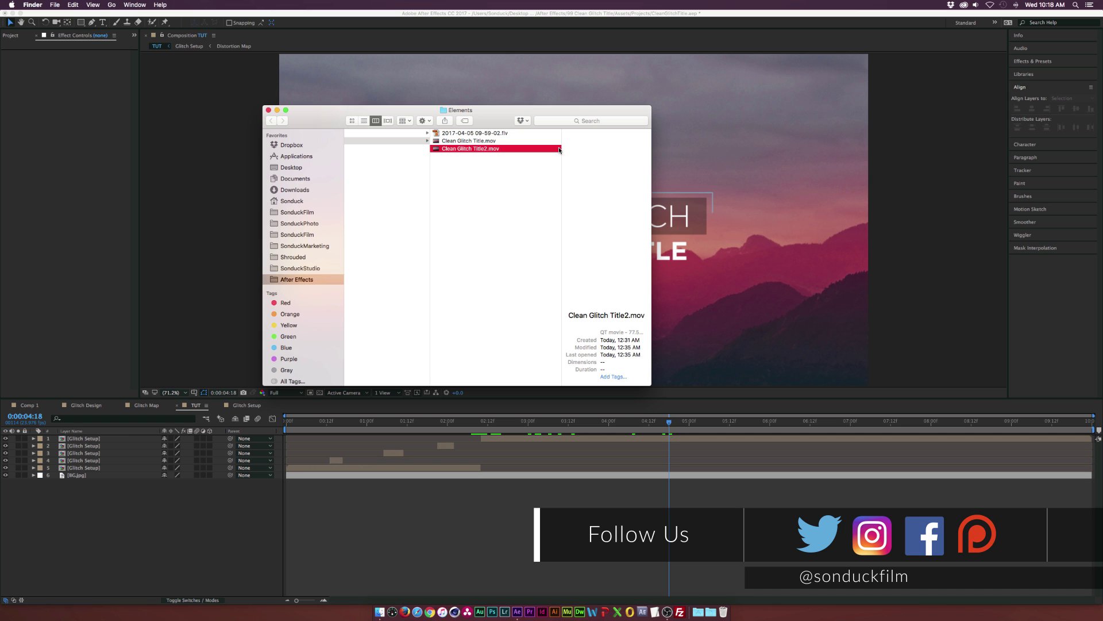
{"action": "key", "text": "space"}
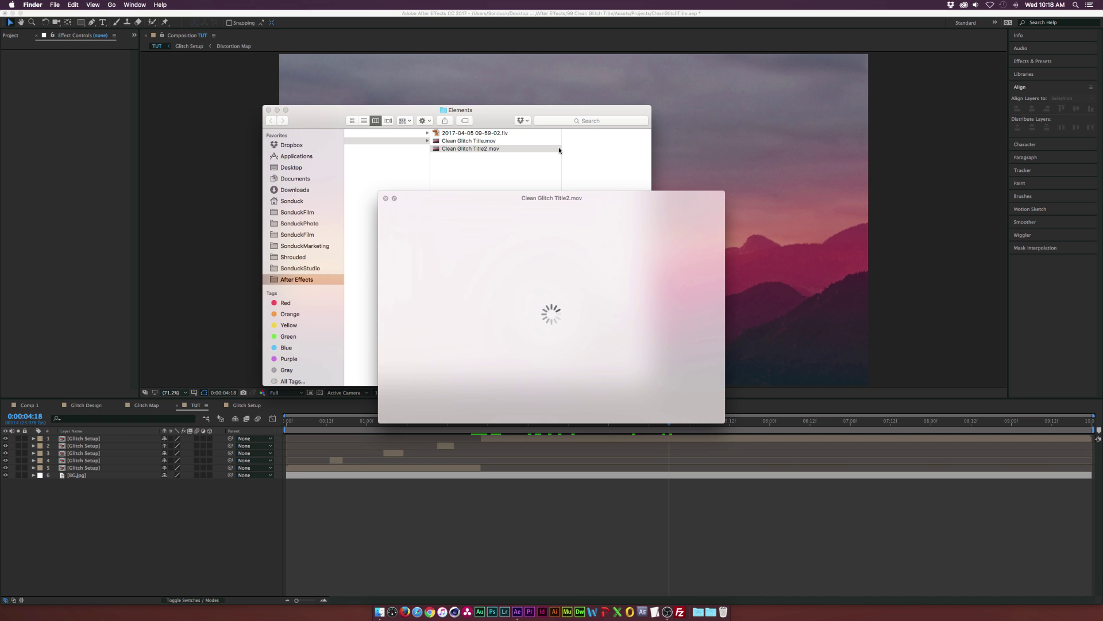